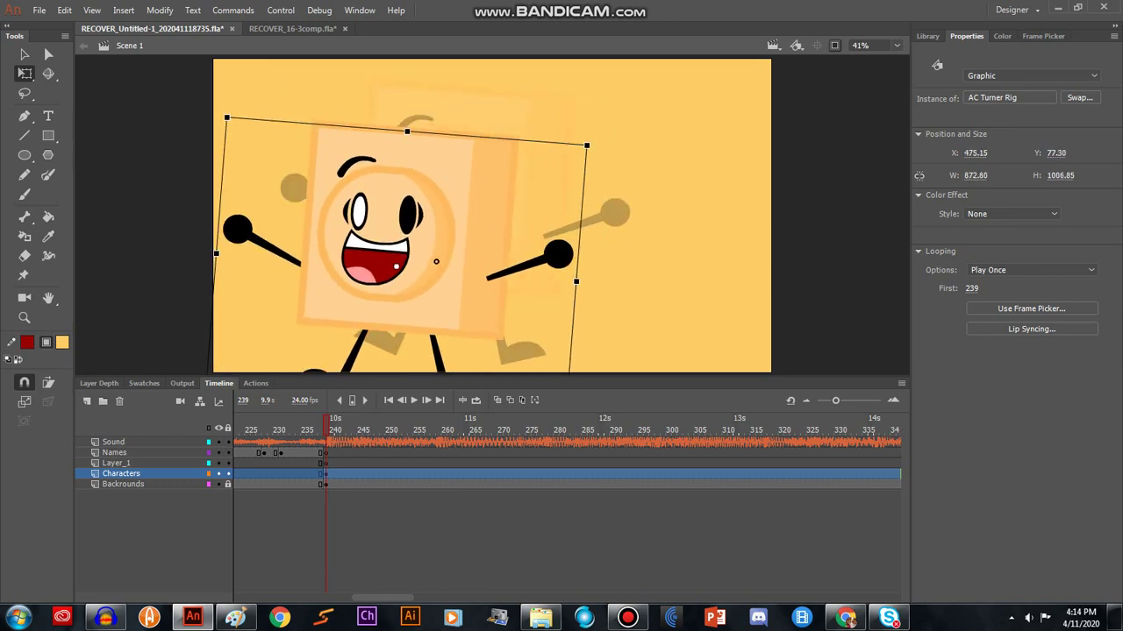
Deselect the character and show the artwork that extends beyond the stage edges.
{"action": "key", "text": "Escape"}
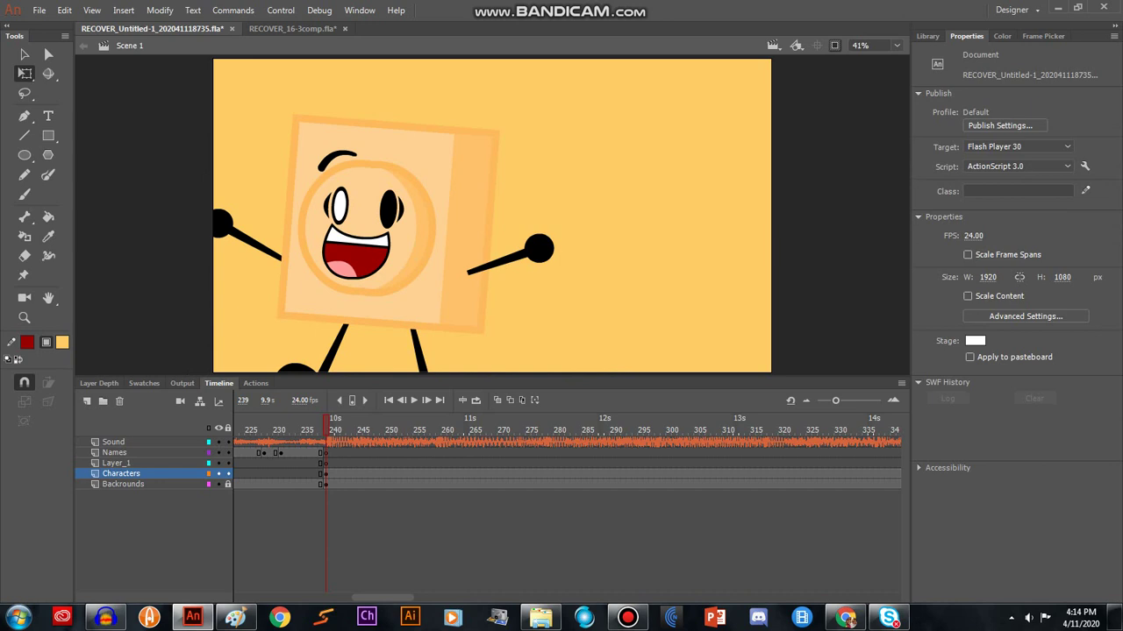
{"action": "left_click", "coordinate": [834, 45]}
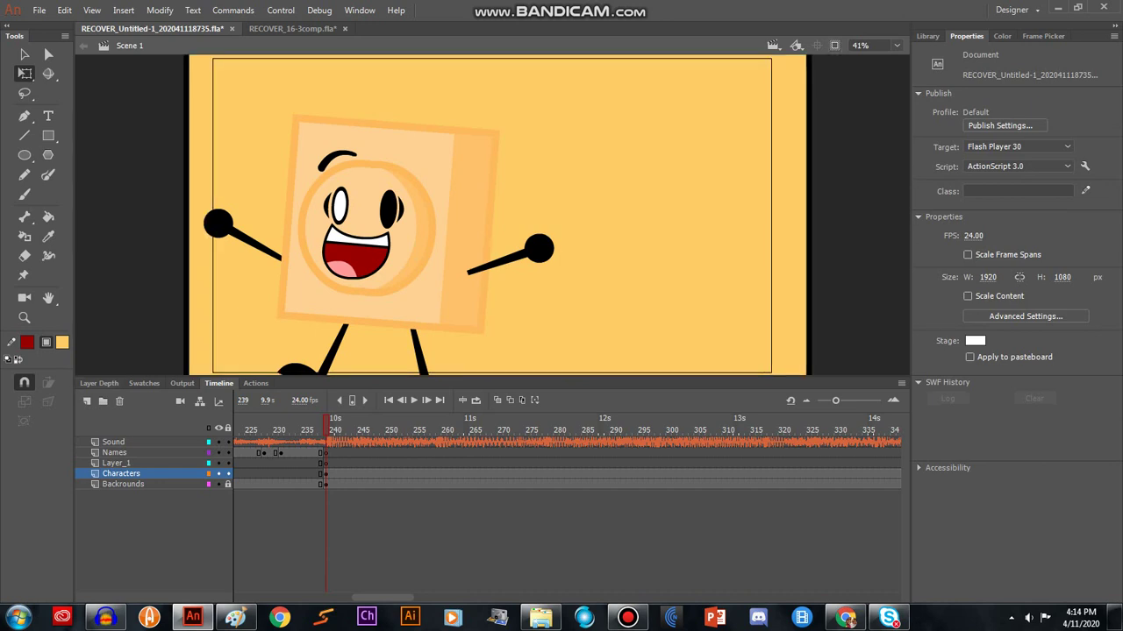
{"action": "left_click", "coordinate": [846, 617]}
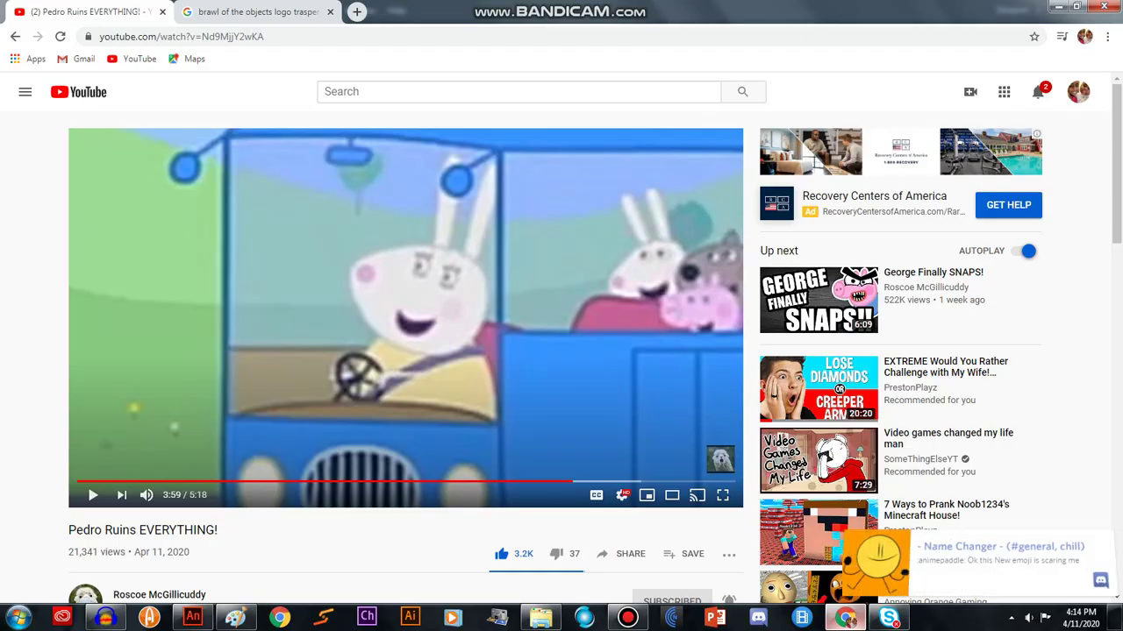
{"action": "left_click", "coordinate": [193, 618]}
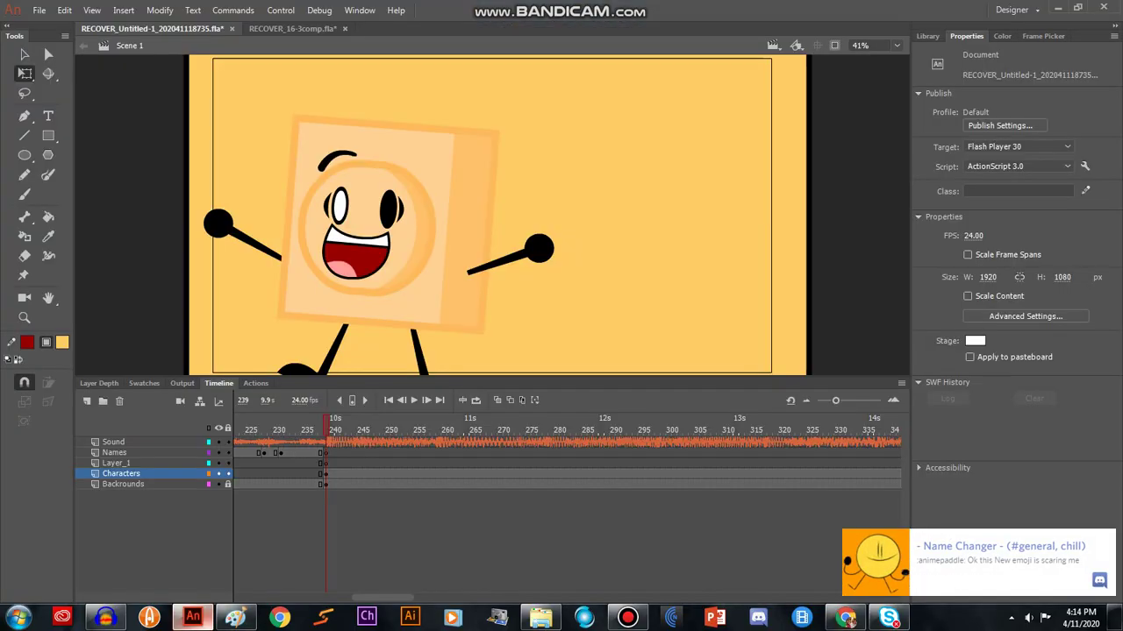
{"action": "left_click", "coordinate": [377, 236]}
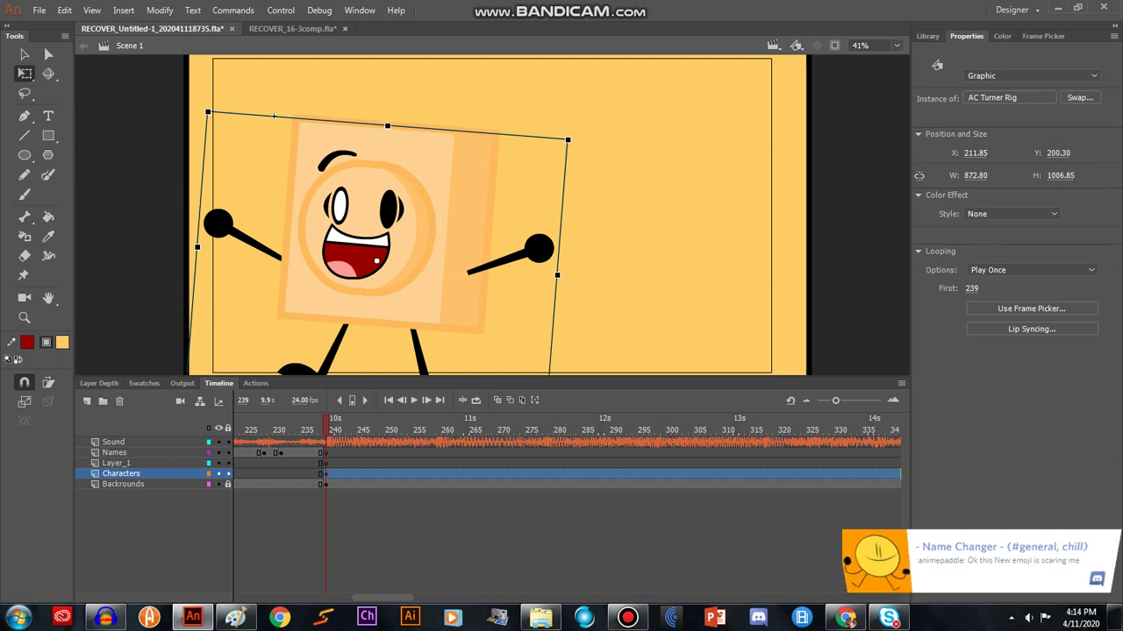
{"action": "key", "text": "Escape"}
{"action": "right_click", "coordinate": [366, 237]}
{"action": "key", "text": "Escape"}
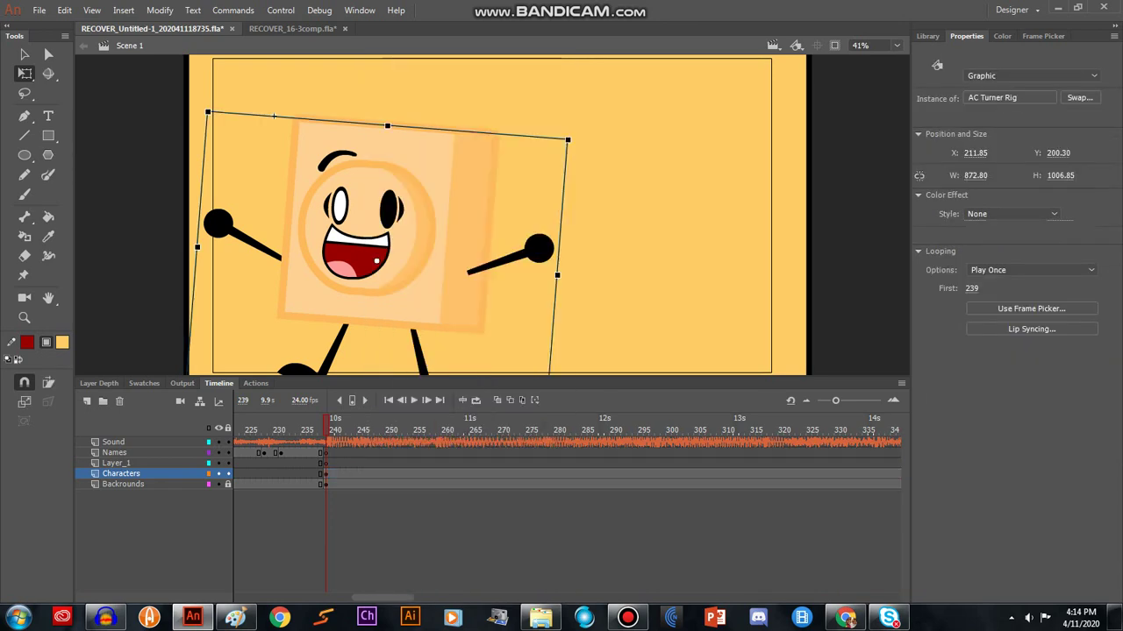
{"action": "key", "text": "Escape"}
Find the last frame of the open-mouthed pose and insert a keyframe at frame 258 on the Characters layer.
{"action": "key", "text": "period"}
{"action": "key", "text": "Return"}
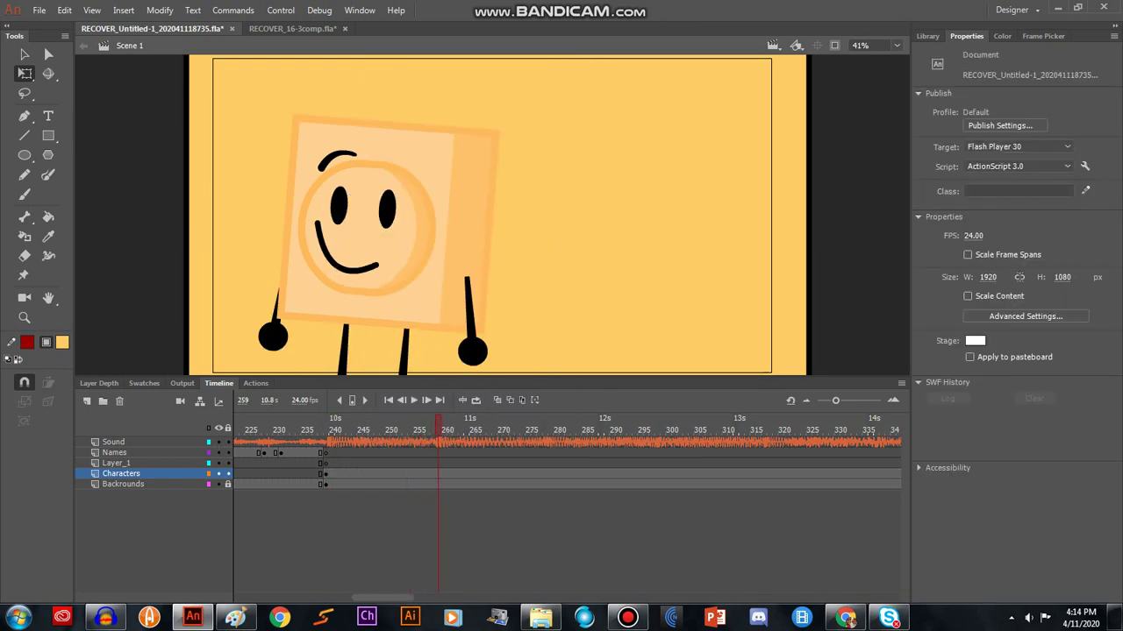
{"action": "key", "text": "comma"}
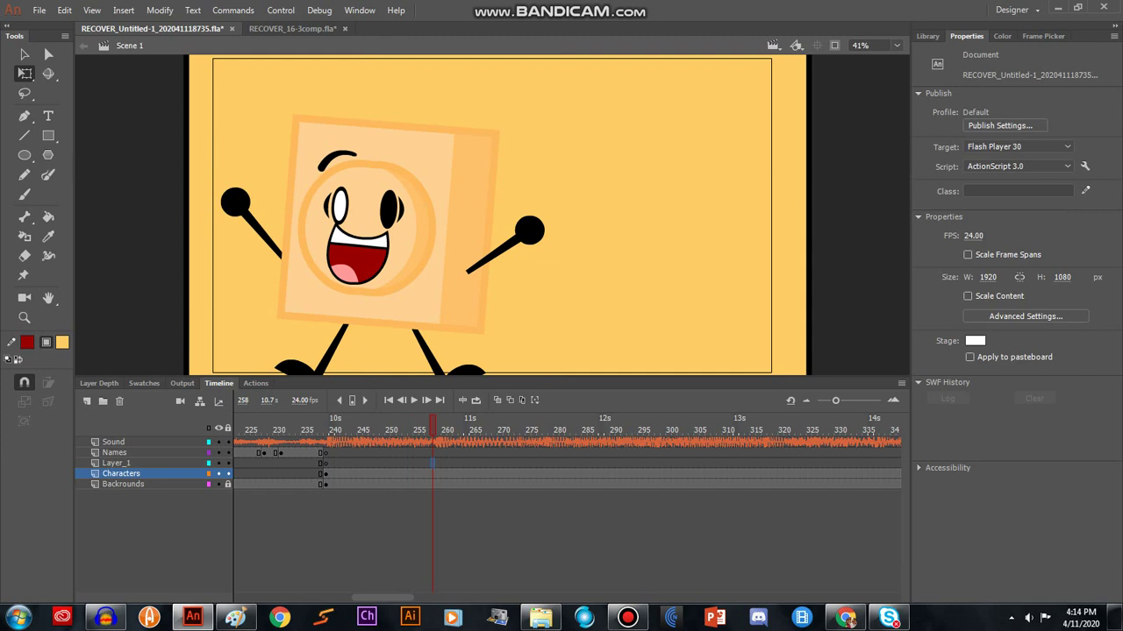
{"action": "left_click", "coordinate": [432, 463]}
{"action": "left_click", "coordinate": [433, 474]}
{"action": "key", "text": "F6"}
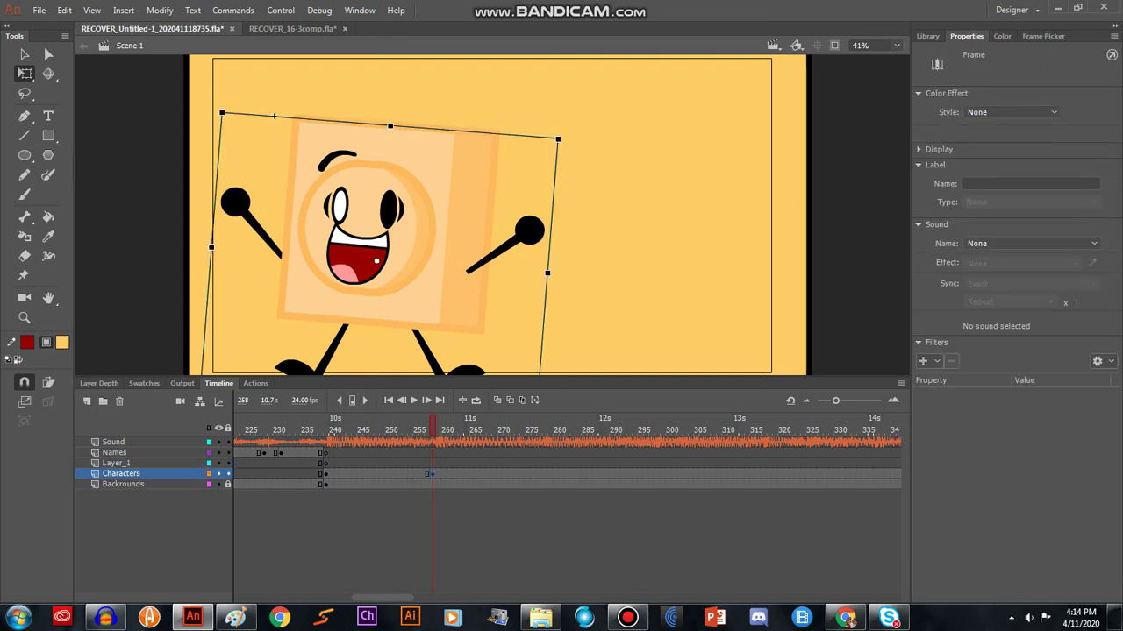
Create a classic tween on the Characters layer between the keyframes at frames 239 and 258.
{"action": "left_click_drag", "start_coordinate": [433, 427], "coordinate": [361, 427]}
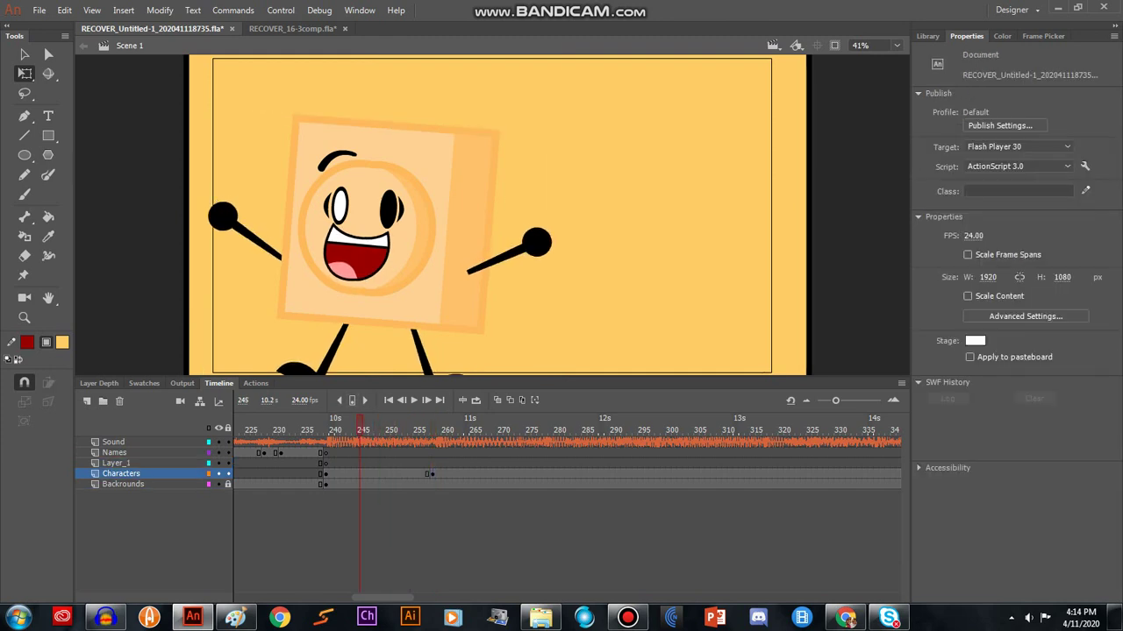
{"action": "right_click", "coordinate": [378, 474]}
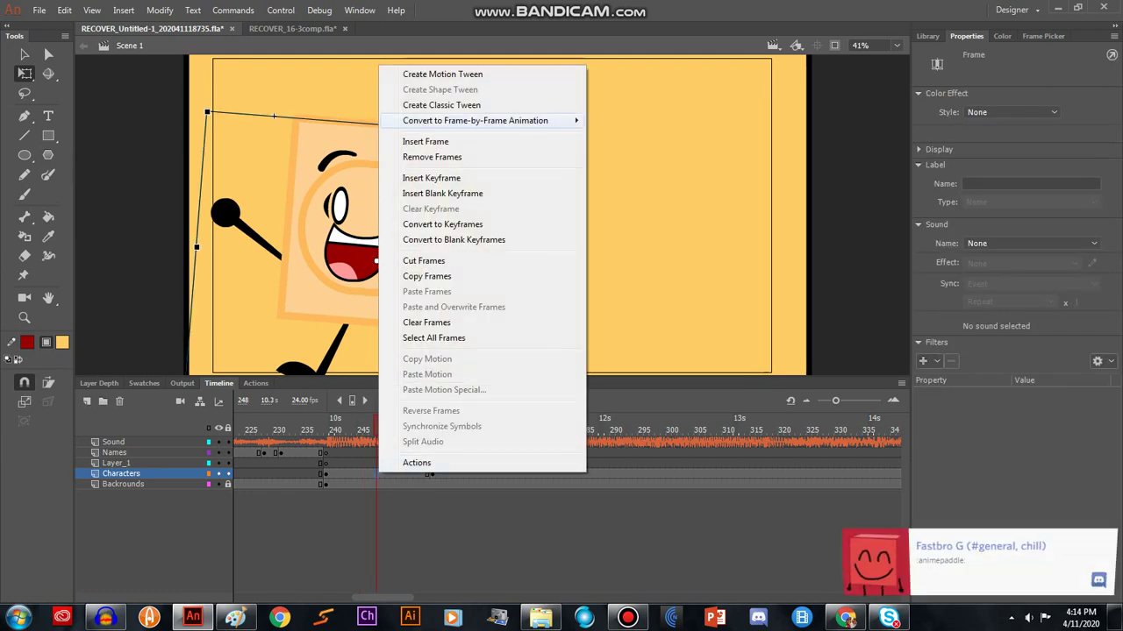
{"action": "left_click", "coordinate": [441, 105]}
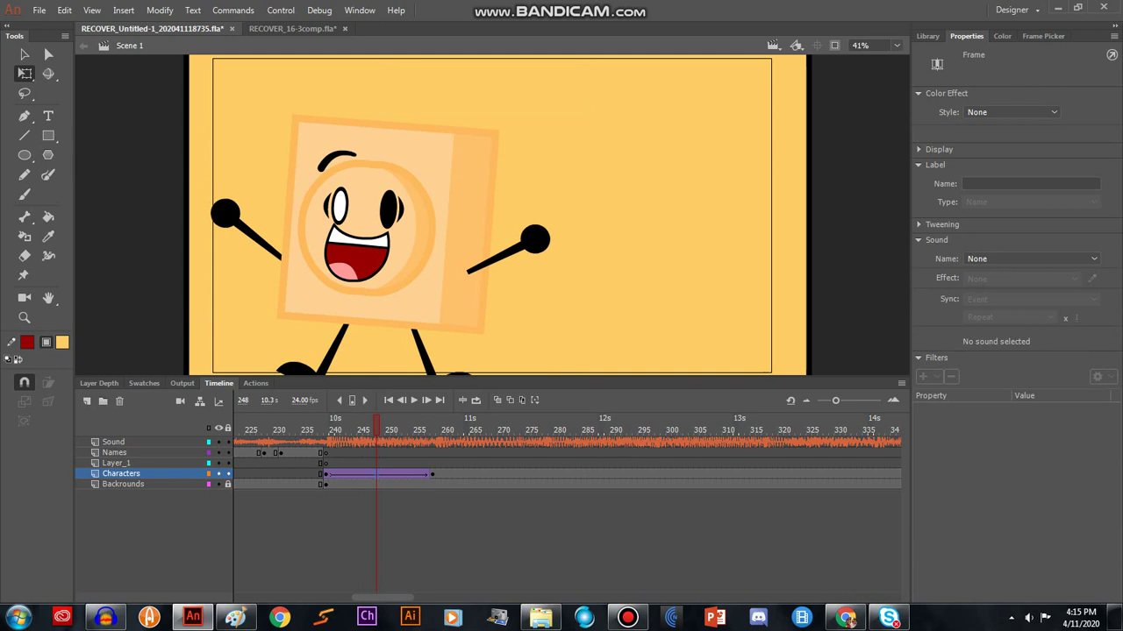
Start a custom ease for the classic tween and shape its curve into a steep S with flat start and end.
{"action": "left_click", "coordinate": [919, 224]}
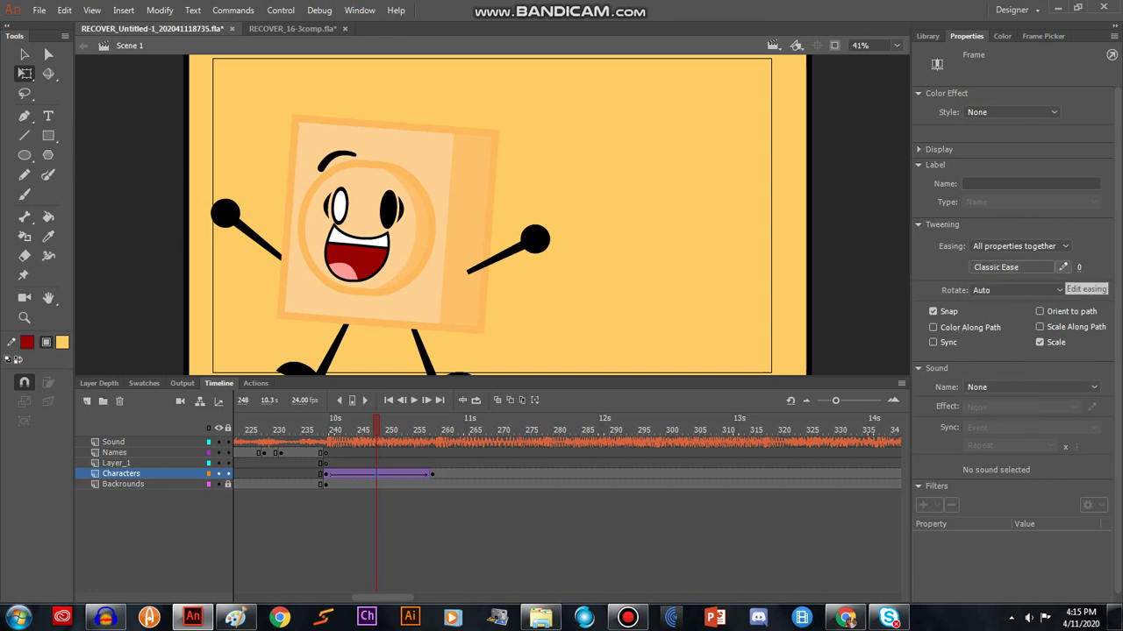
{"action": "left_click", "coordinate": [1063, 267]}
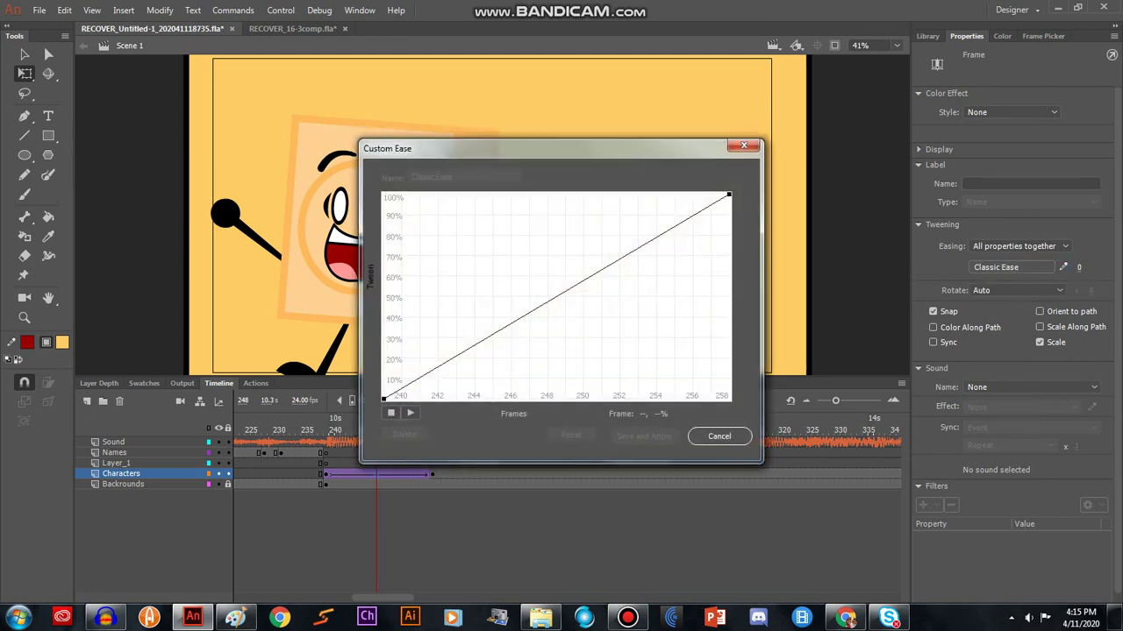
{"action": "left_click", "coordinate": [383, 399]}
{"action": "left_click_drag", "start_coordinate": [498, 331], "coordinate": [700, 398]}
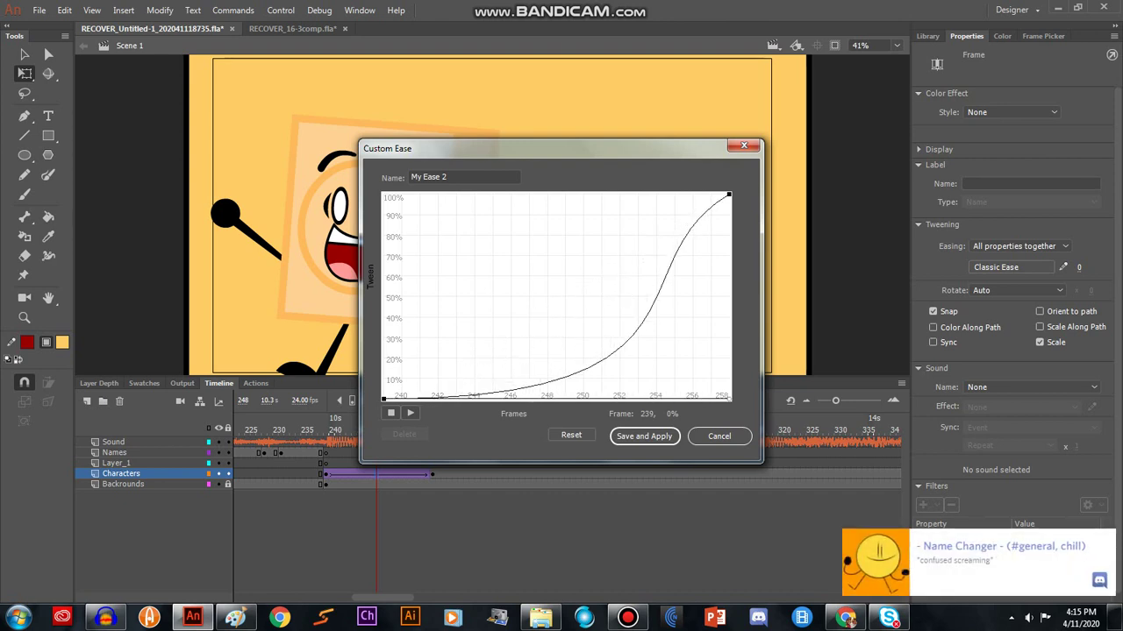
{"action": "left_click", "coordinate": [729, 195]}
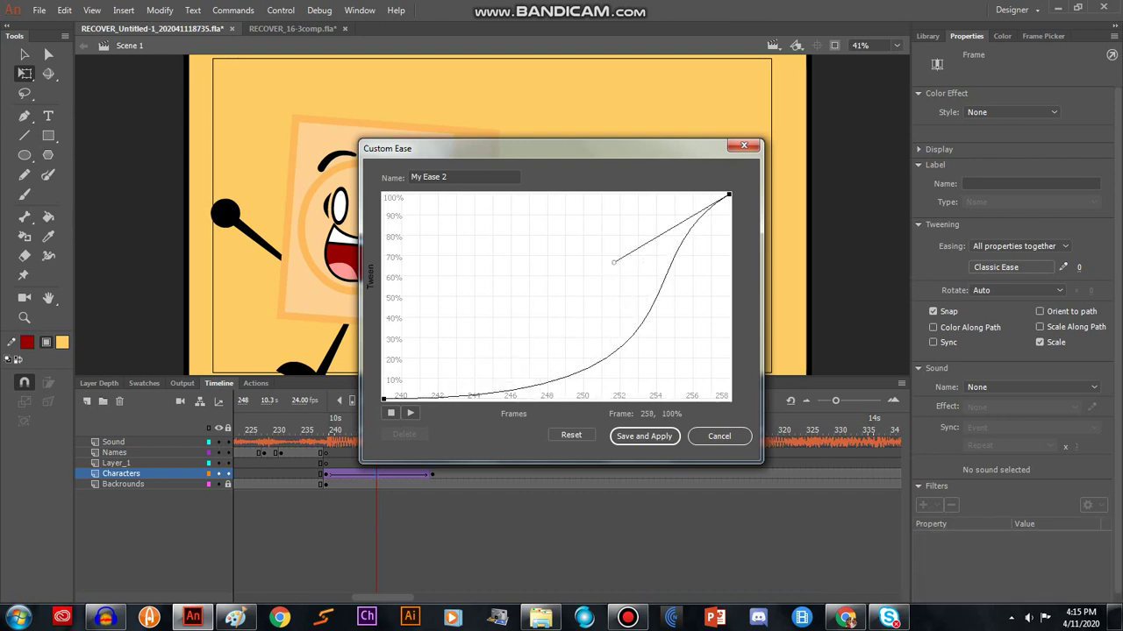
{"action": "left_click_drag", "start_coordinate": [614, 262], "coordinate": [386, 194]}
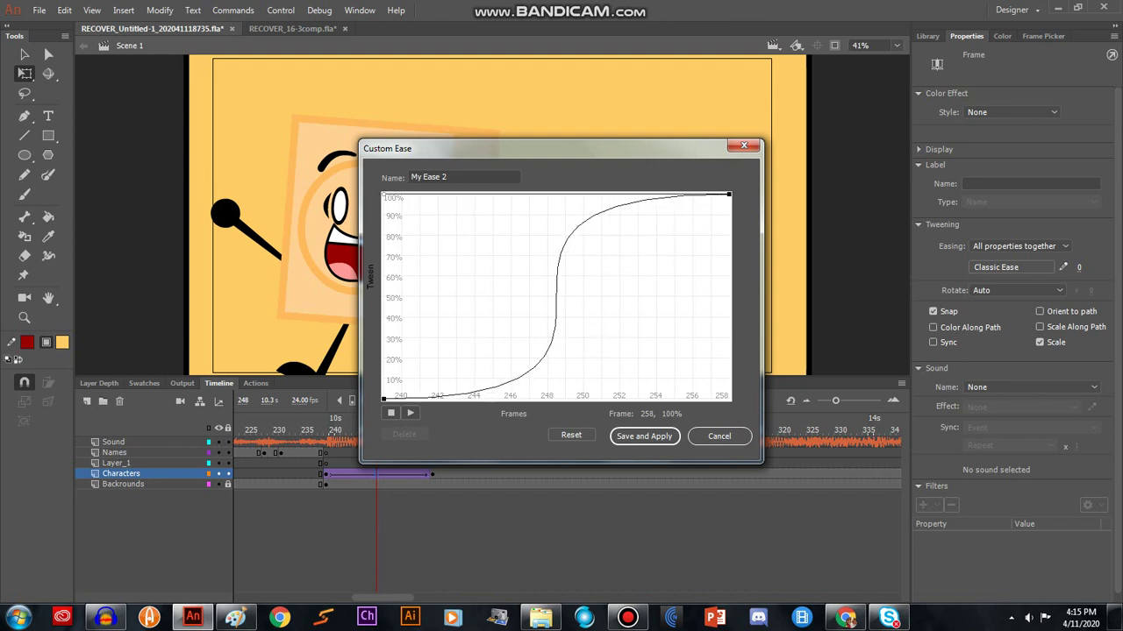
Add a curve point near frame 241, bend it into a fast start, then save and apply the ease as My Ease 2.
{"action": "left_click", "coordinate": [418, 398]}
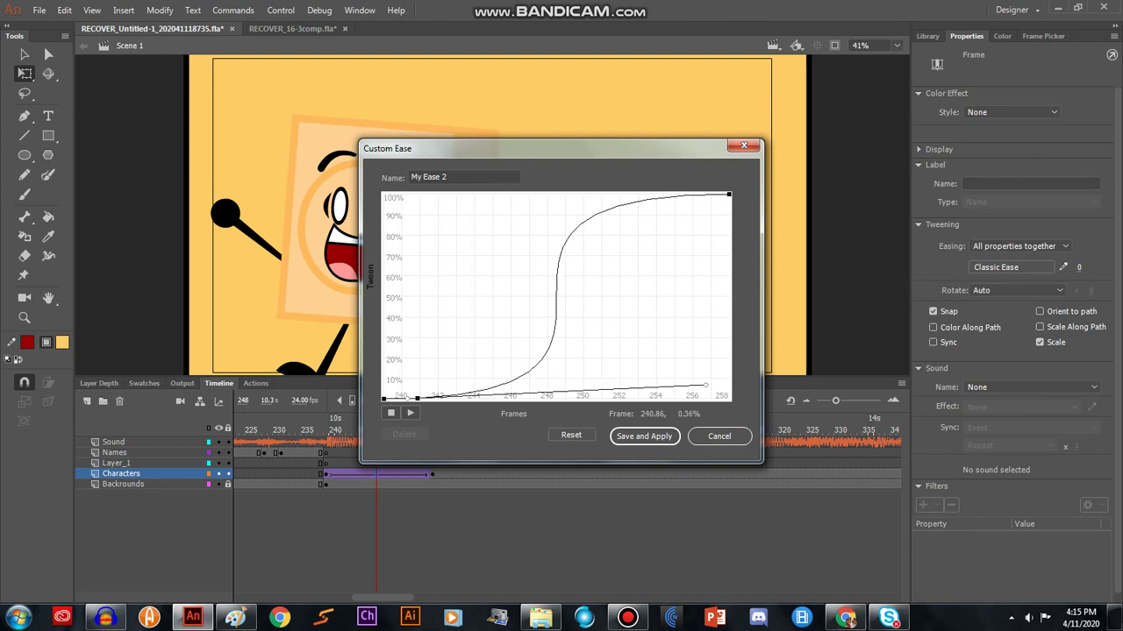
{"action": "left_click_drag", "start_coordinate": [408, 399], "coordinate": [418, 374]}
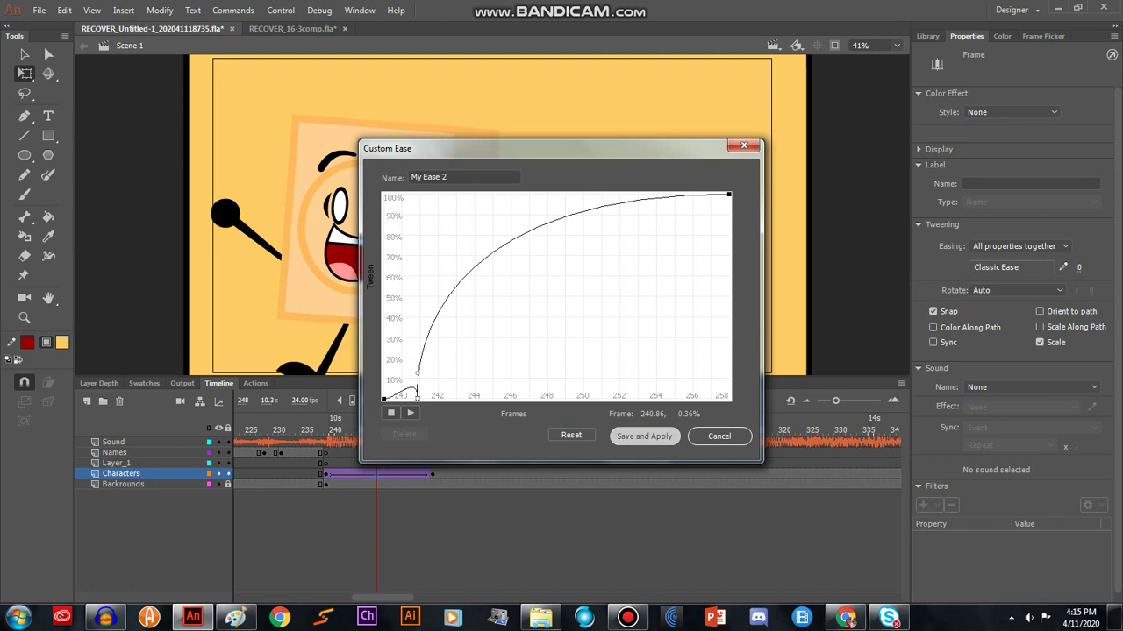
{"action": "left_click", "coordinate": [644, 436]}
{"action": "key", "text": "Return"}
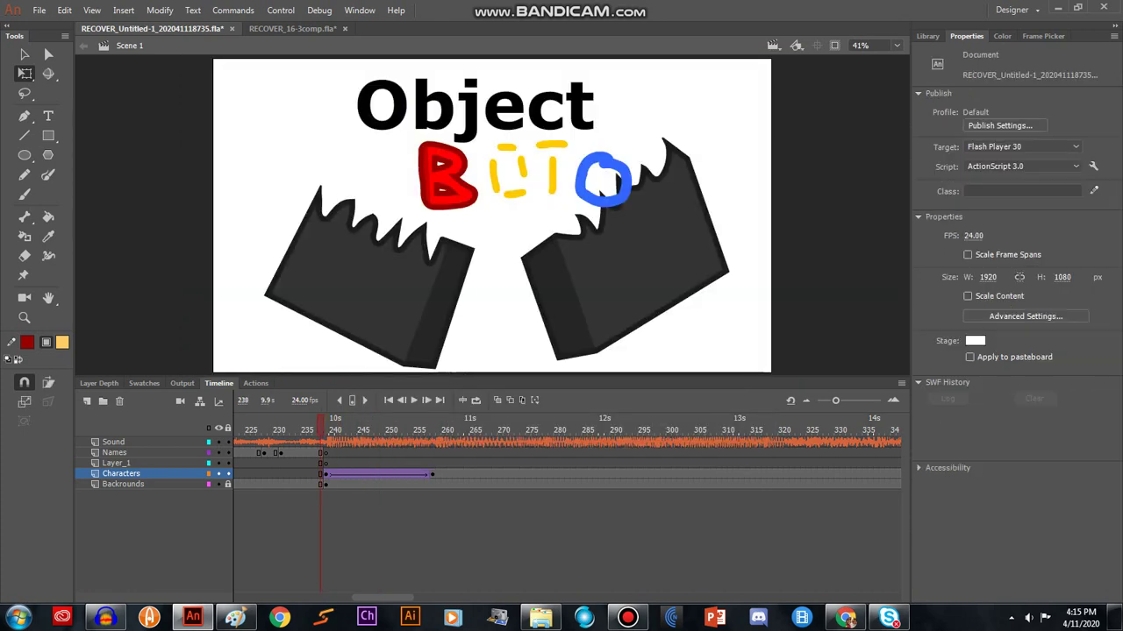
Compare the preset ease categories and apply the Quad Ease In Out preset to the Characters tween.
{"action": "left_click_drag", "start_coordinate": [466, 430], "coordinate": [404, 430]}
{"action": "left_click", "coordinate": [1009, 267]}
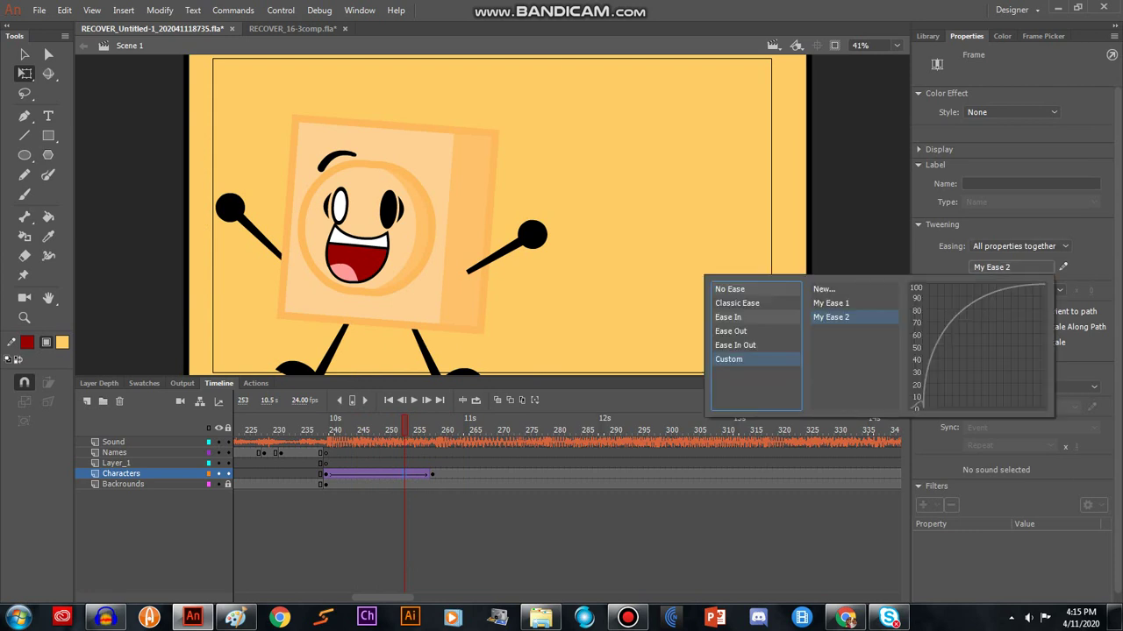
{"action": "left_click", "coordinate": [728, 317]}
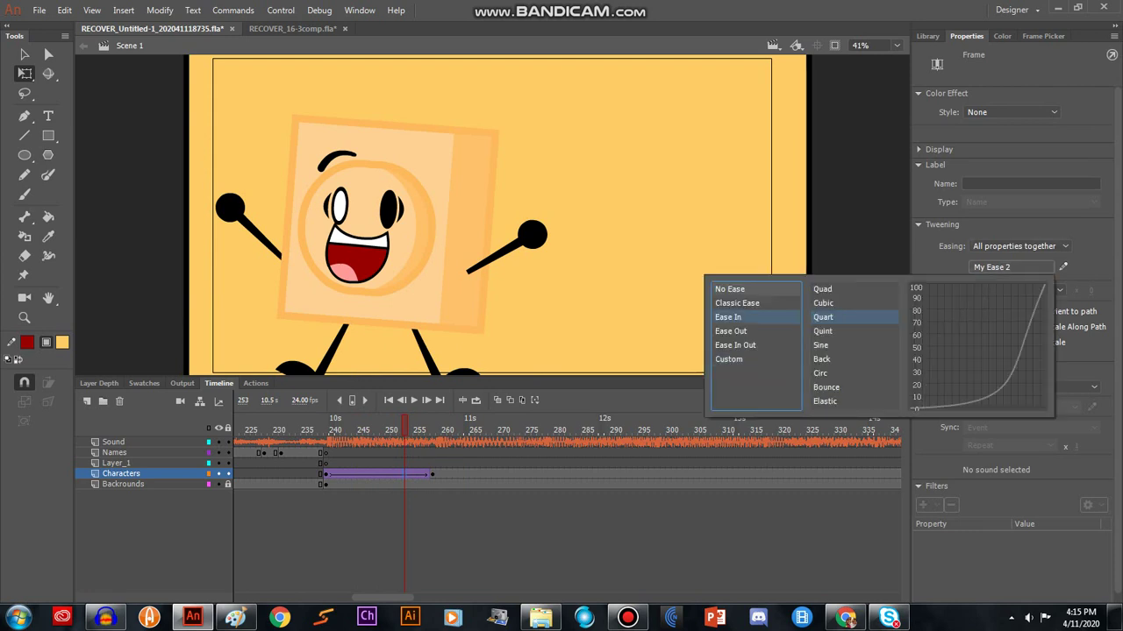
{"action": "left_click", "coordinate": [737, 303]}
{"action": "left_click", "coordinate": [728, 318]}
{"action": "left_click", "coordinate": [730, 331]}
{"action": "left_click", "coordinate": [735, 345]}
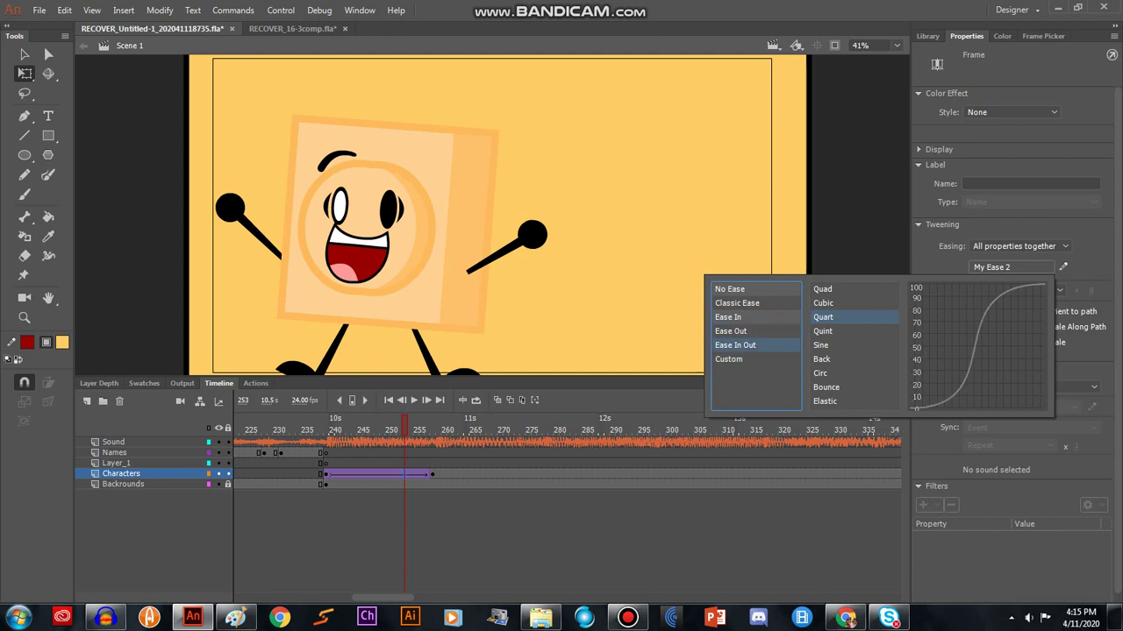
{"action": "left_click", "coordinate": [822, 318]}
{"action": "double_click", "coordinate": [823, 290]}
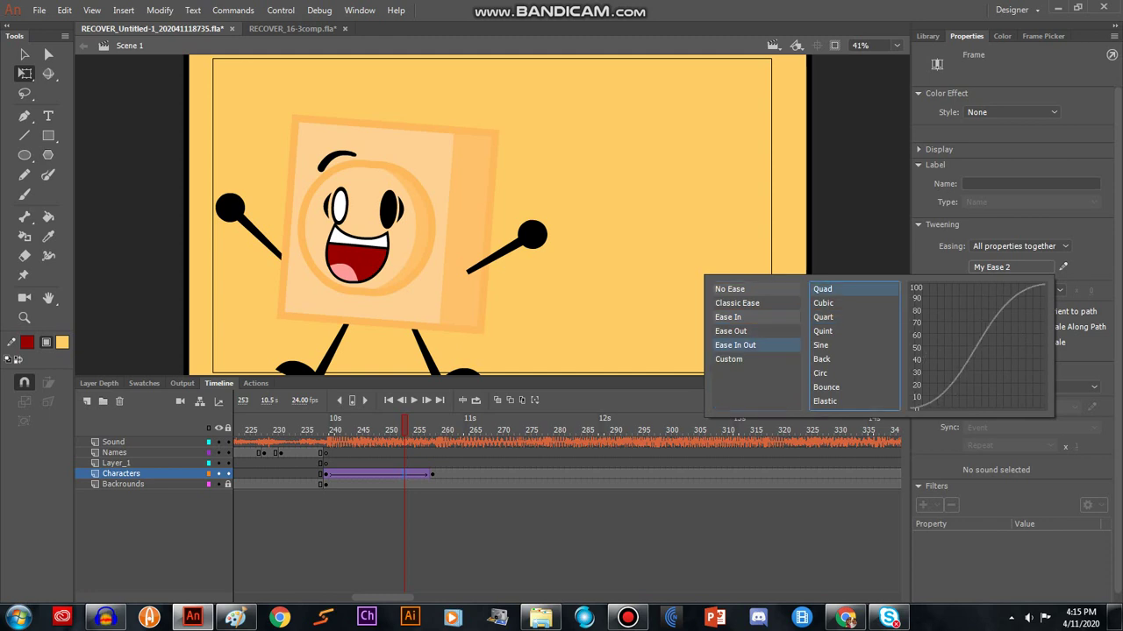
{"action": "left_click", "coordinate": [823, 290]}
Step backward frame by frame through the tweened section to examine the character's motion with the Quad ease.
{"action": "left_click_drag", "start_coordinate": [405, 430], "coordinate": [478, 430]}
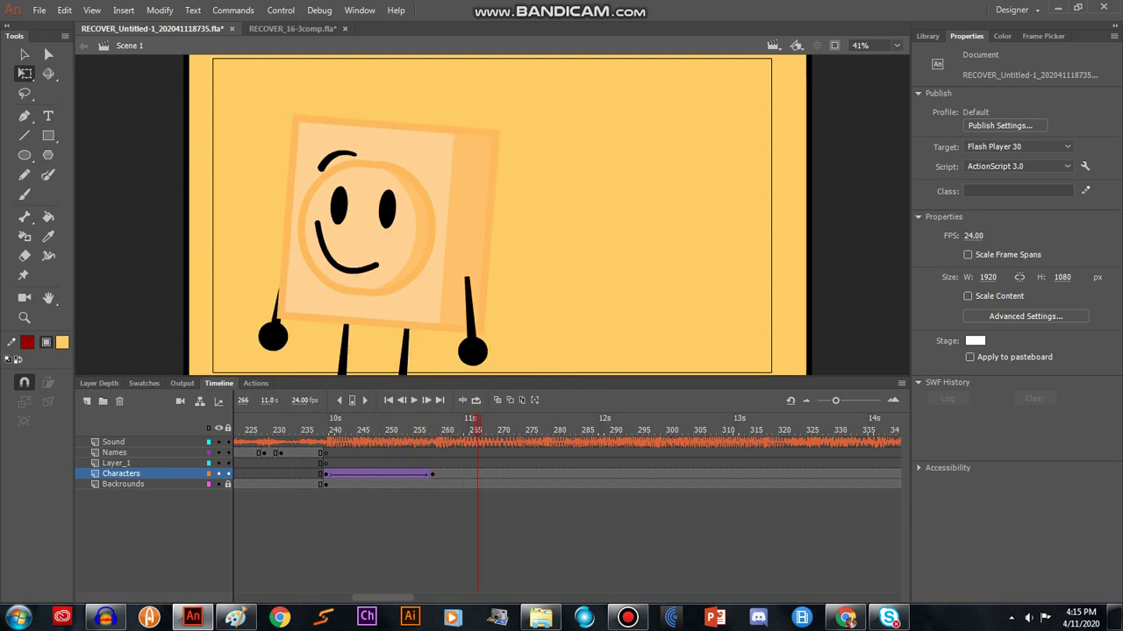
{"action": "key", "text": "comma"}
{"action": "key", "text": "comma"}
{"action": "key", "text": "comma"}
{"action": "key", "text": "comma"}
{"action": "key", "text": "comma"}
{"action": "key", "text": "comma"}
{"action": "key", "text": "comma"}
{"action": "key", "text": "comma"}
{"action": "key", "text": "comma"}
{"action": "key", "text": "comma"}
{"action": "key", "text": "comma"}
{"action": "key", "text": "comma"}
{"action": "key", "text": "comma"}
{"action": "key", "text": "comma"}
{"action": "key", "text": "comma"}
{"action": "key", "text": "comma"}
{"action": "key", "text": "comma"}
{"action": "key", "text": "comma"}
{"action": "key", "text": "comma"}
{"action": "key", "text": "comma"}
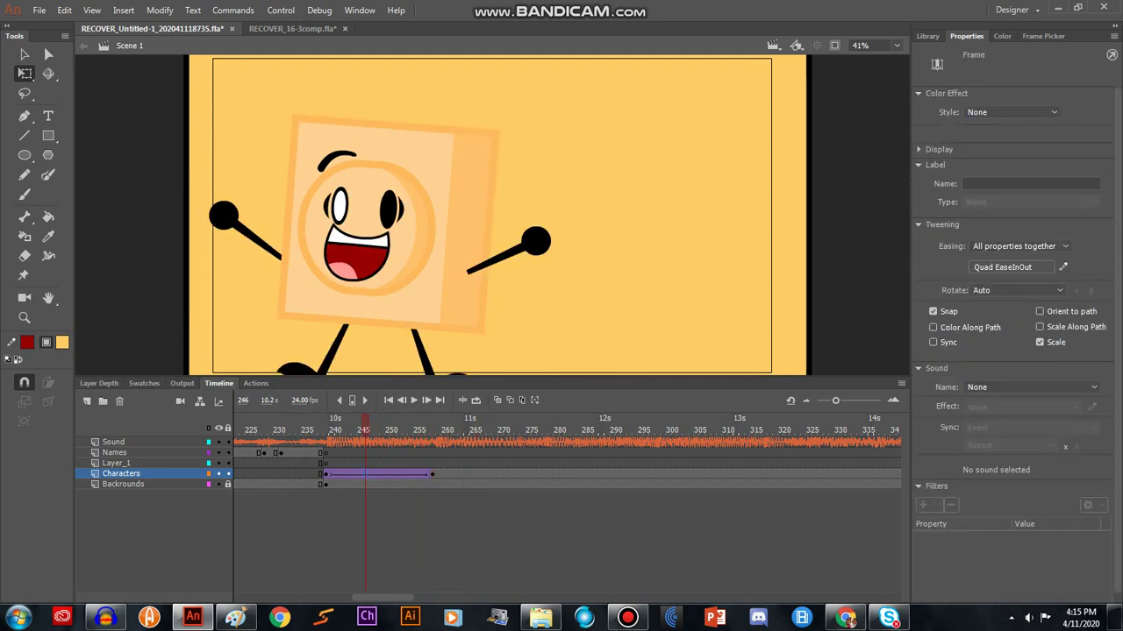
{"action": "key", "text": "comma"}
{"action": "key", "text": "comma"}
{"action": "key", "text": "comma"}
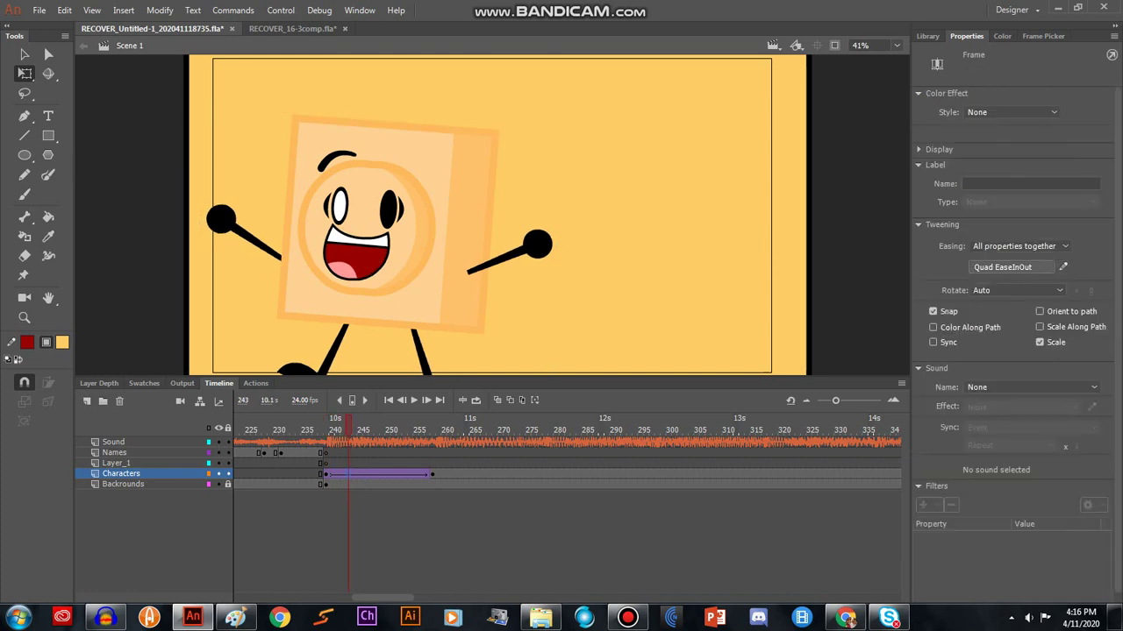
Change the tween's easing to the Sine Ease In Out preset and play the animation.
{"action": "left_click", "coordinate": [1003, 266]}
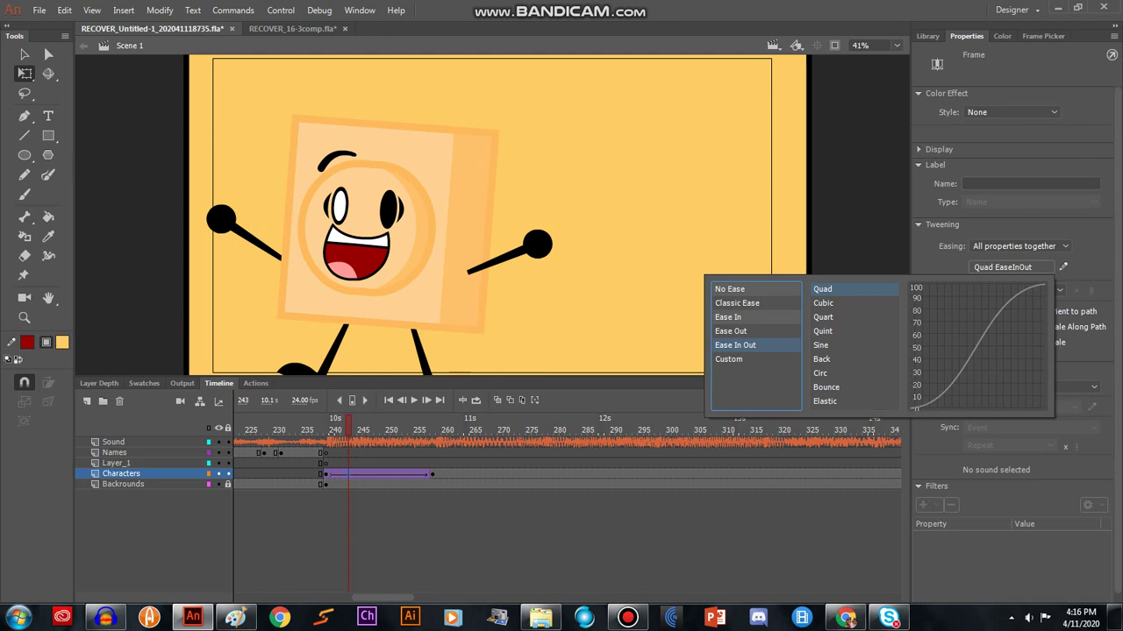
{"action": "double_click", "coordinate": [822, 346]}
{"action": "key", "text": "Return"}
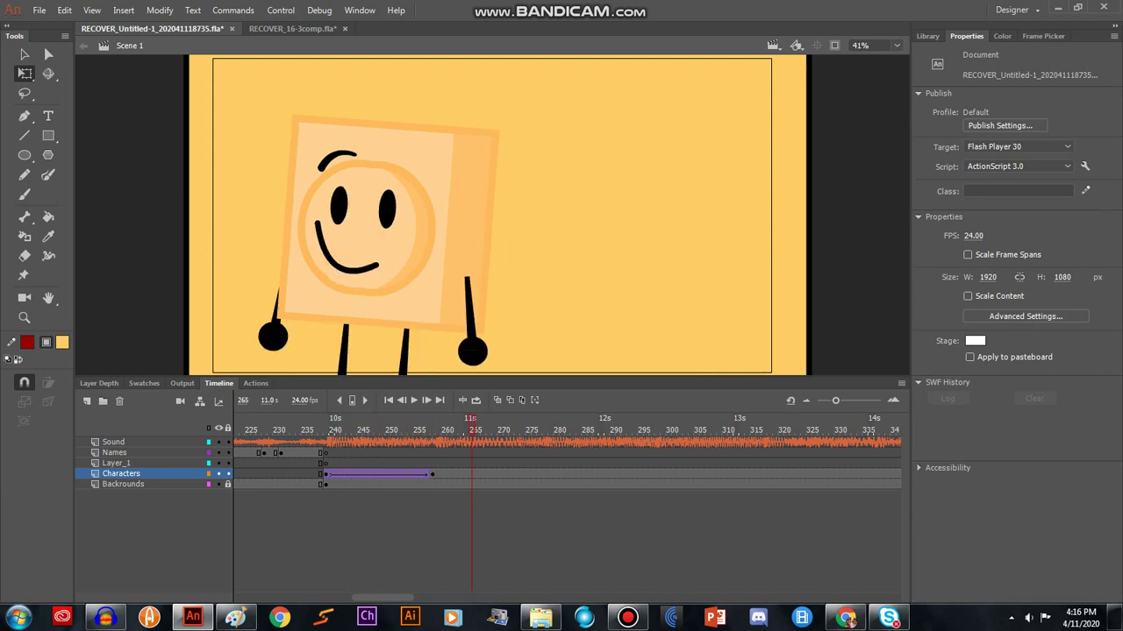
Change the tween's easing to the Bounce Ease In Out preset and replay the animation from before the tween.
{"action": "left_click", "coordinate": [376, 475]}
{"action": "left_click", "coordinate": [1012, 267]}
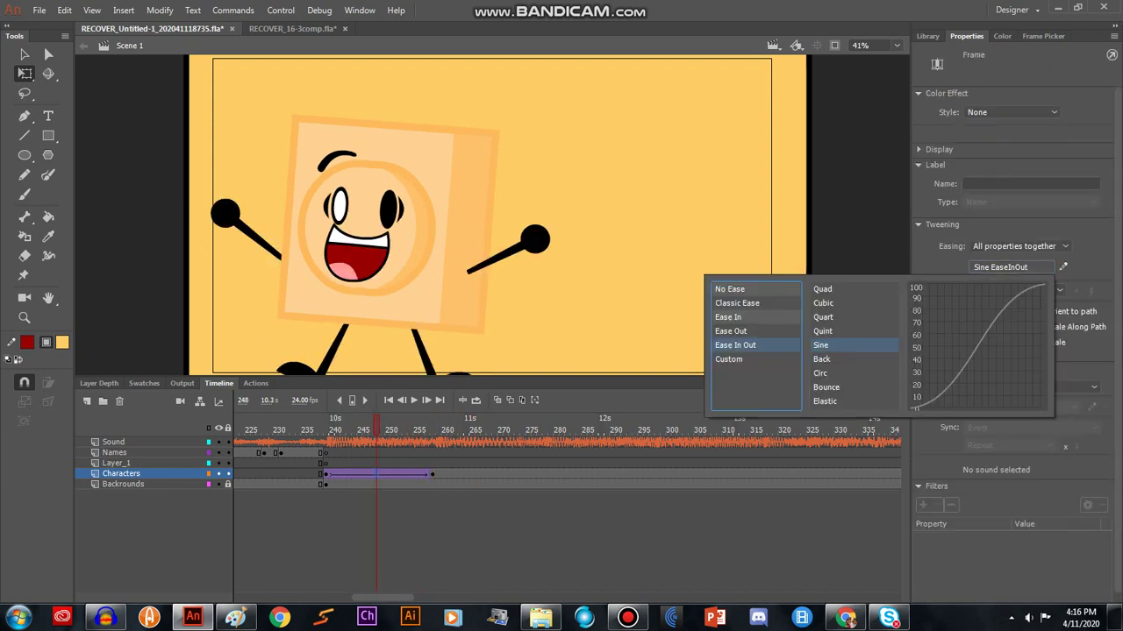
{"action": "left_click", "coordinate": [825, 386]}
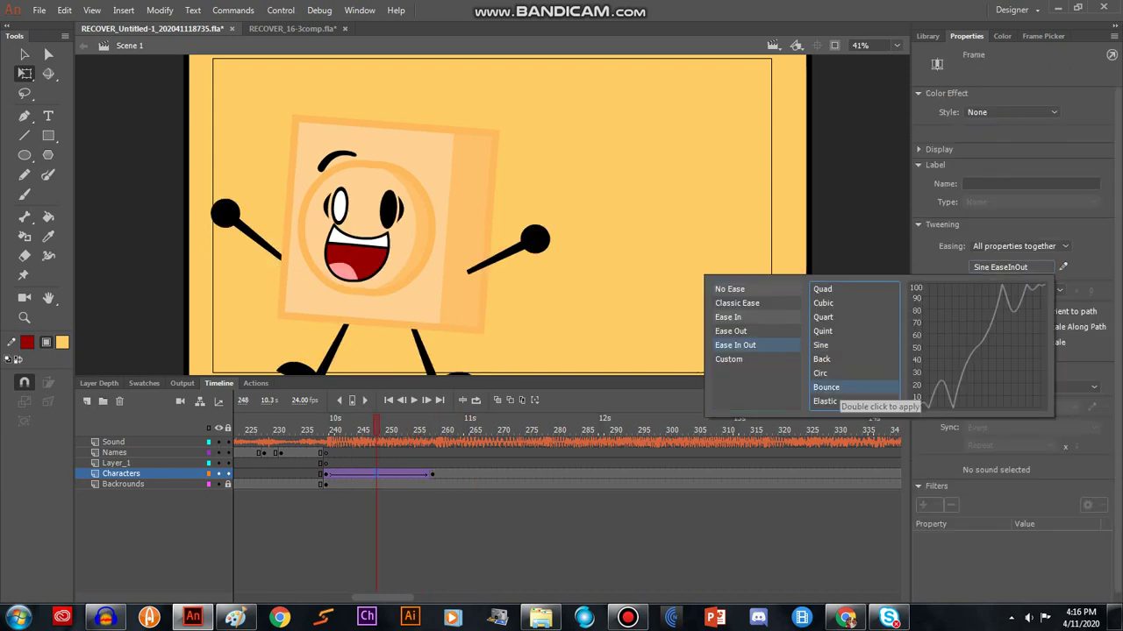
{"action": "double_click", "coordinate": [825, 387]}
{"action": "left_click_drag", "start_coordinate": [376, 425], "coordinate": [325, 425]}
{"action": "key", "text": "Return"}
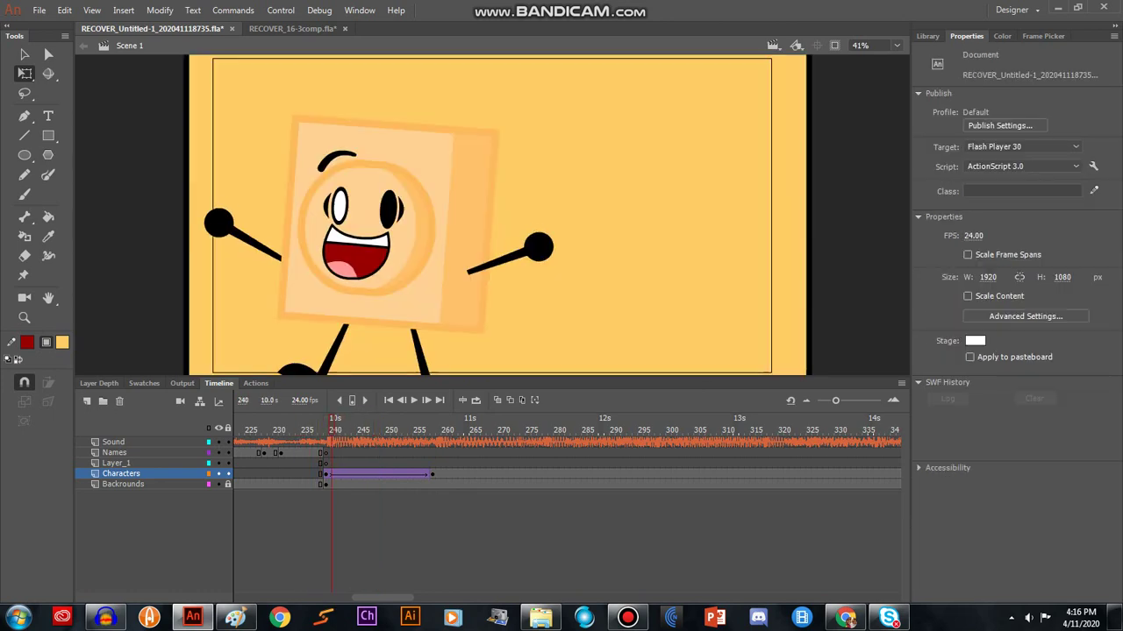
{"action": "left_click_drag", "start_coordinate": [465, 425], "coordinate": [287, 425]}
{"action": "key", "text": "Return"}
Change the tween's easing to the Elastic Ease In Out preset and return the playhead to before the tween for playback.
{"action": "left_click_drag", "start_coordinate": [451, 425], "coordinate": [370, 425]}
{"action": "left_click", "coordinate": [1006, 266]}
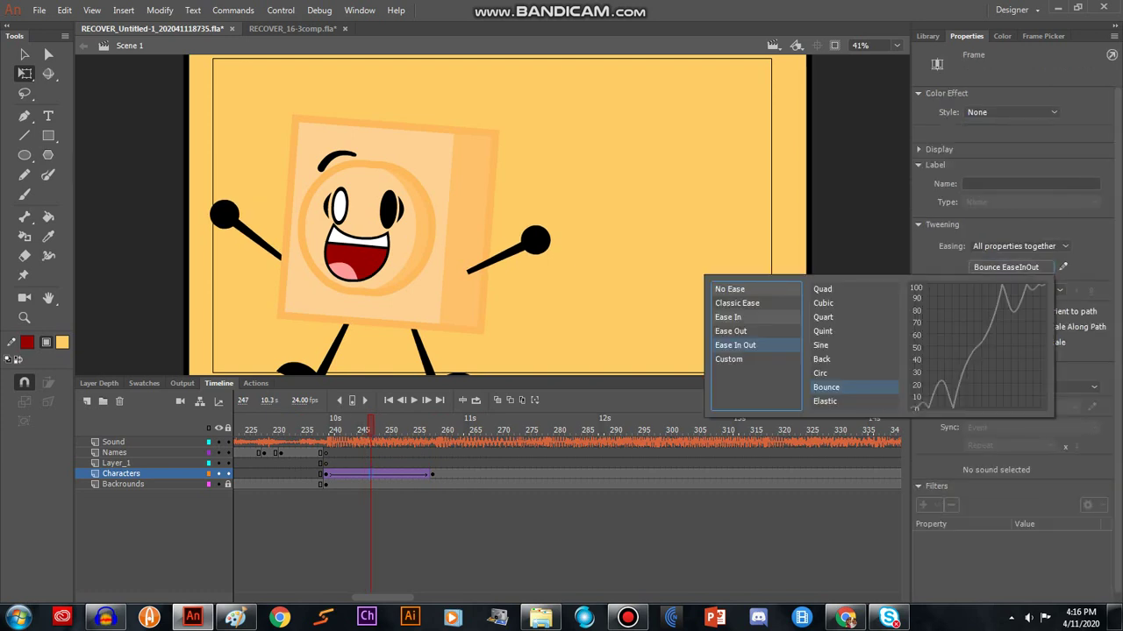
{"action": "left_click", "coordinate": [826, 402]}
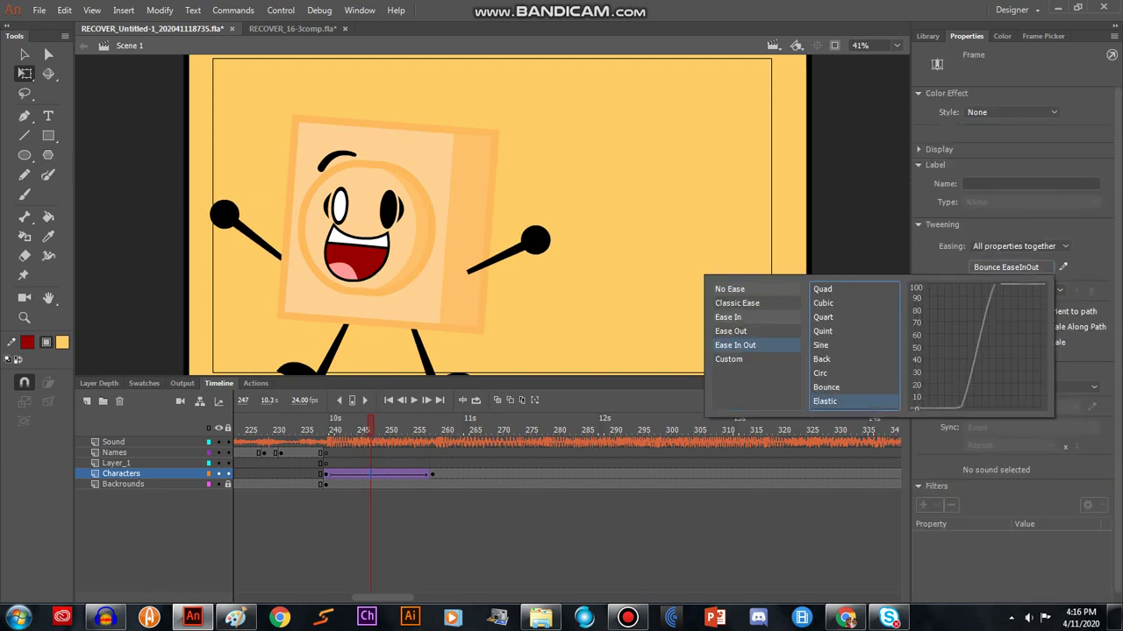
{"action": "double_click", "coordinate": [826, 402]}
{"action": "left_click_drag", "start_coordinate": [371, 425], "coordinate": [298, 424]}
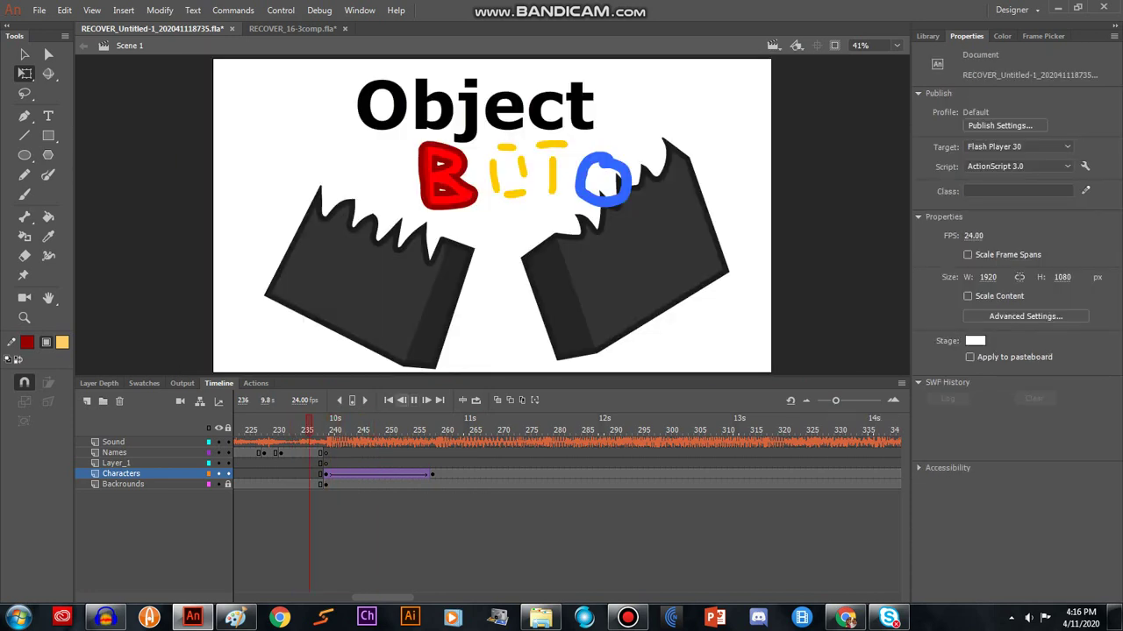
Set the tween's easing to No Ease and play the animation through the tweened section.
{"action": "left_click_drag", "start_coordinate": [438, 425], "coordinate": [377, 425]}
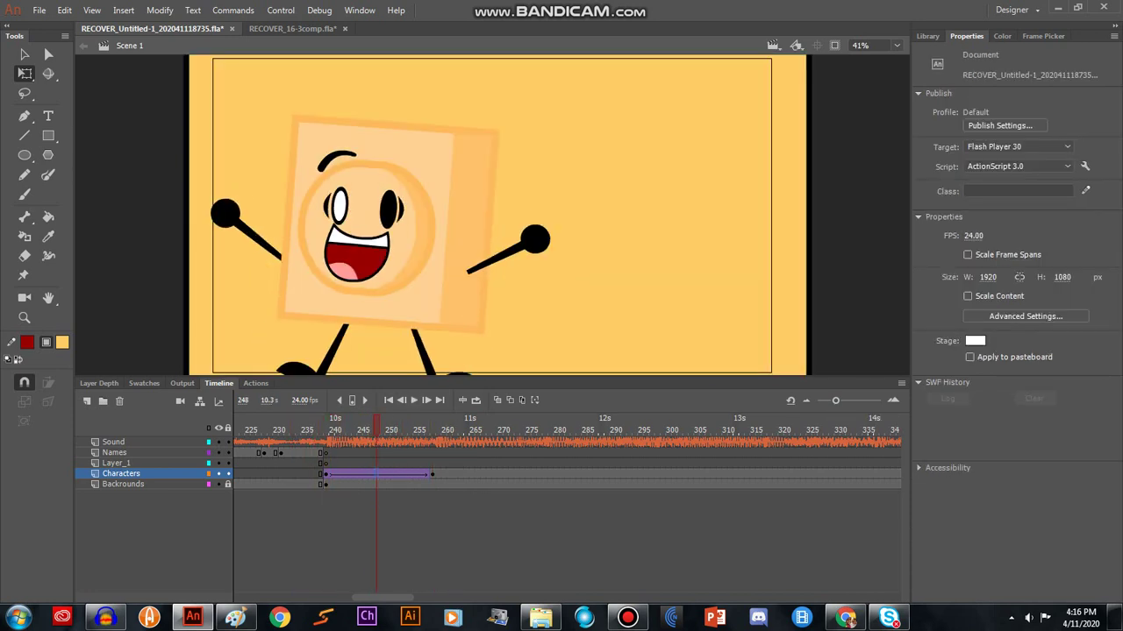
{"action": "left_click", "coordinate": [1004, 267]}
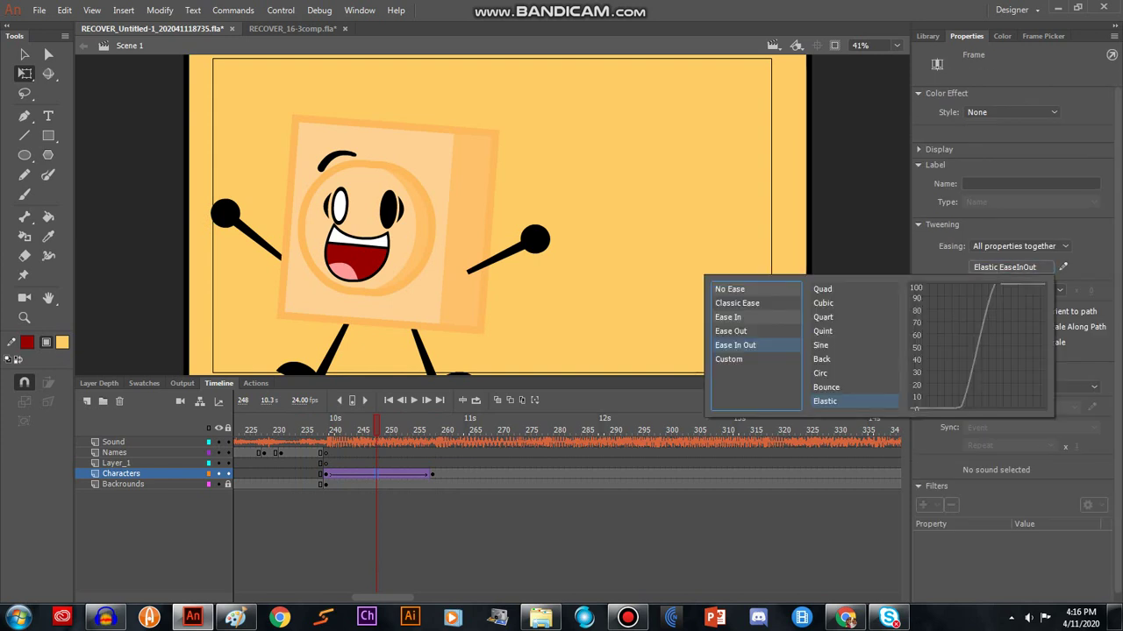
{"action": "left_click", "coordinate": [730, 290]}
{"action": "left_click", "coordinate": [737, 303]}
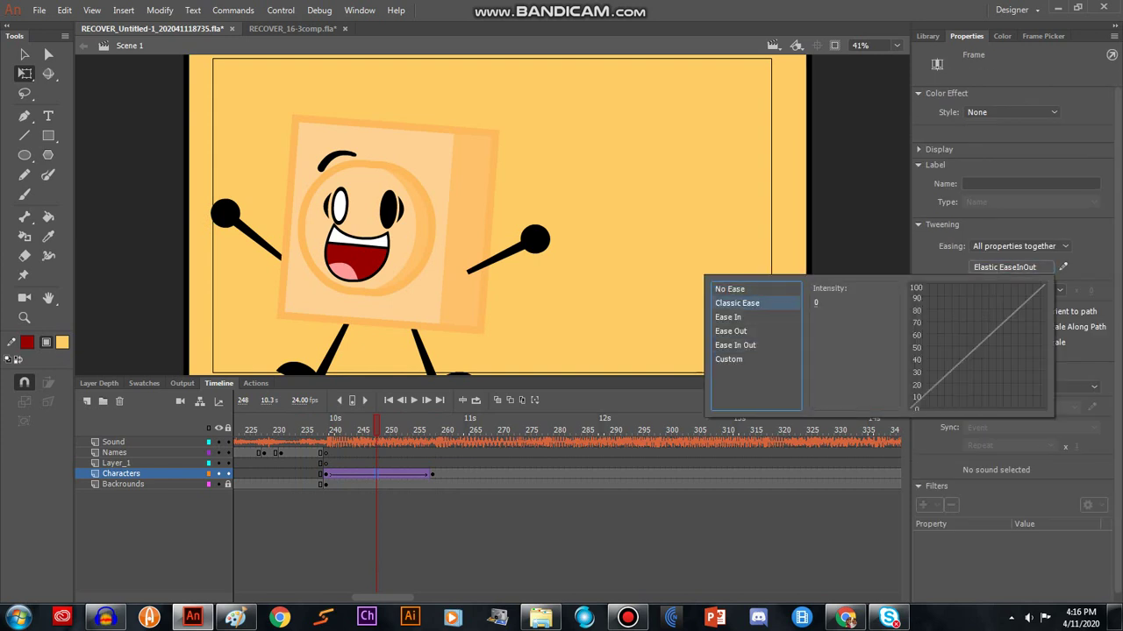
{"action": "double_click", "coordinate": [729, 289]}
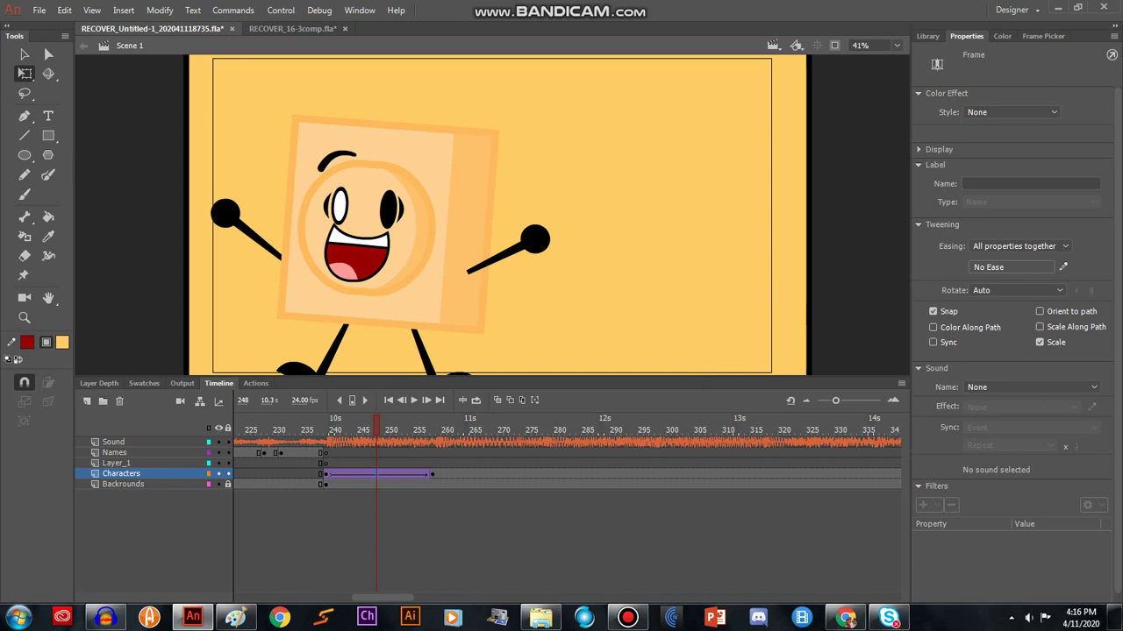
{"action": "key", "text": "Return"}
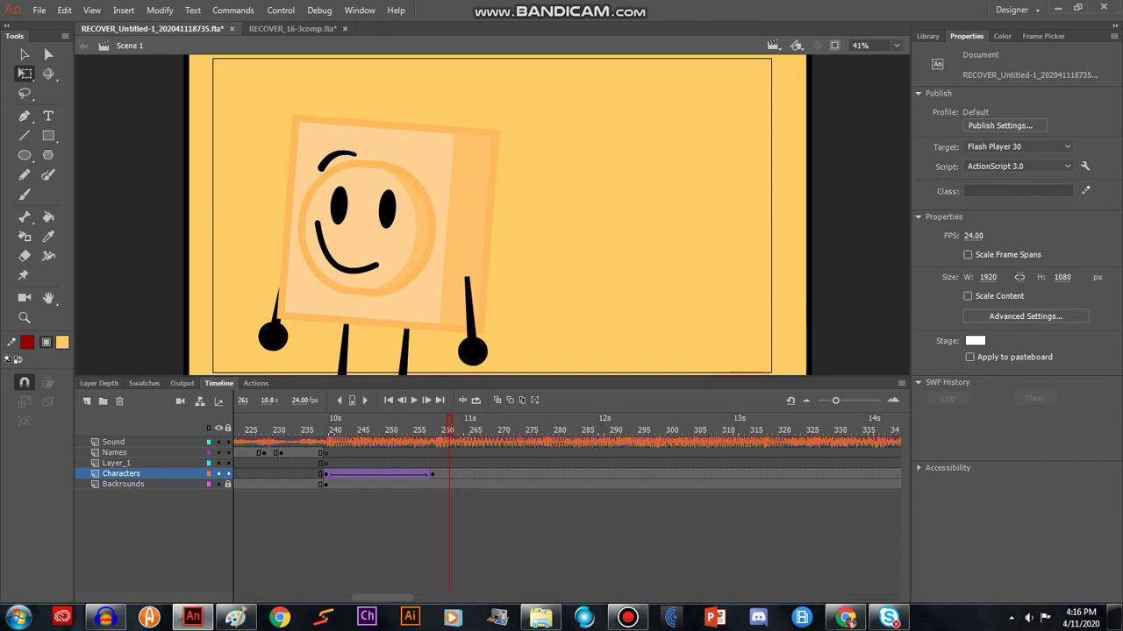
{"action": "key", "text": "Return"}
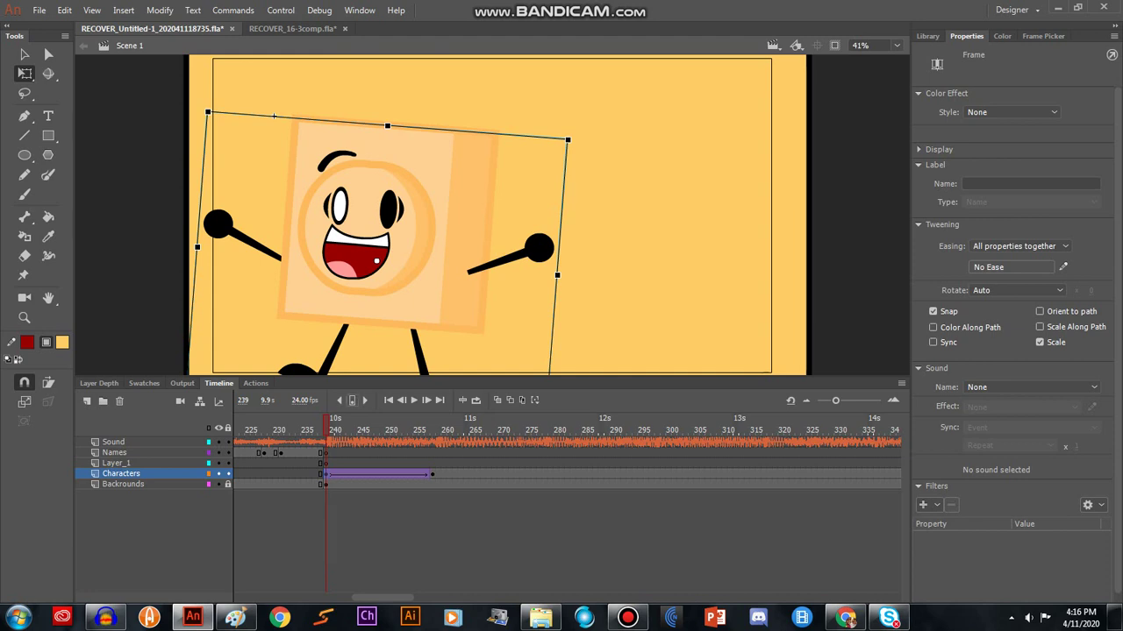
Insert a keyframe on every frame of the Characters layer's tween, from frame 240 to the tween's final keyframe.
{"action": "key", "text": "period"}
{"action": "key", "text": "F6"}
{"action": "key", "text": "F6"}
{"action": "key", "text": "F6"}
{"action": "key", "text": "F6"}
{"action": "key", "text": "F6"}
{"action": "key", "text": "F6"}
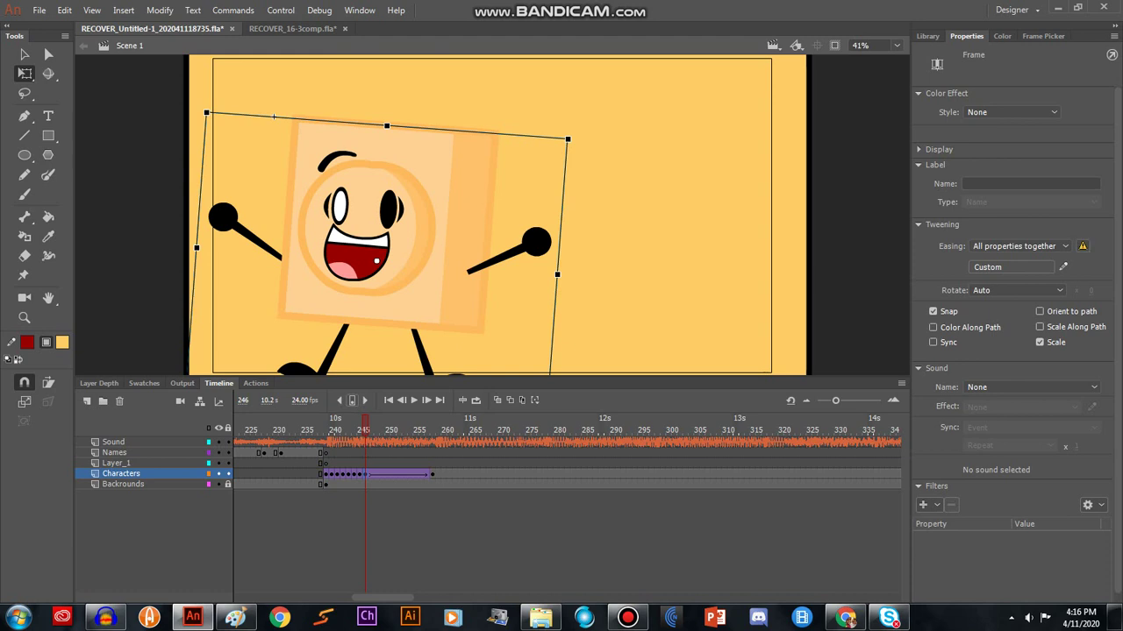
{"action": "key", "text": "period"}
{"action": "key", "text": "period"}
{"action": "key", "text": "period"}
{"action": "key", "text": "period"}
{"action": "key", "text": "period"}
{"action": "key", "text": "period"}
{"action": "key", "text": "period"}
{"action": "key", "text": "period"}
{"action": "key", "text": "period"}
{"action": "key", "text": "period"}
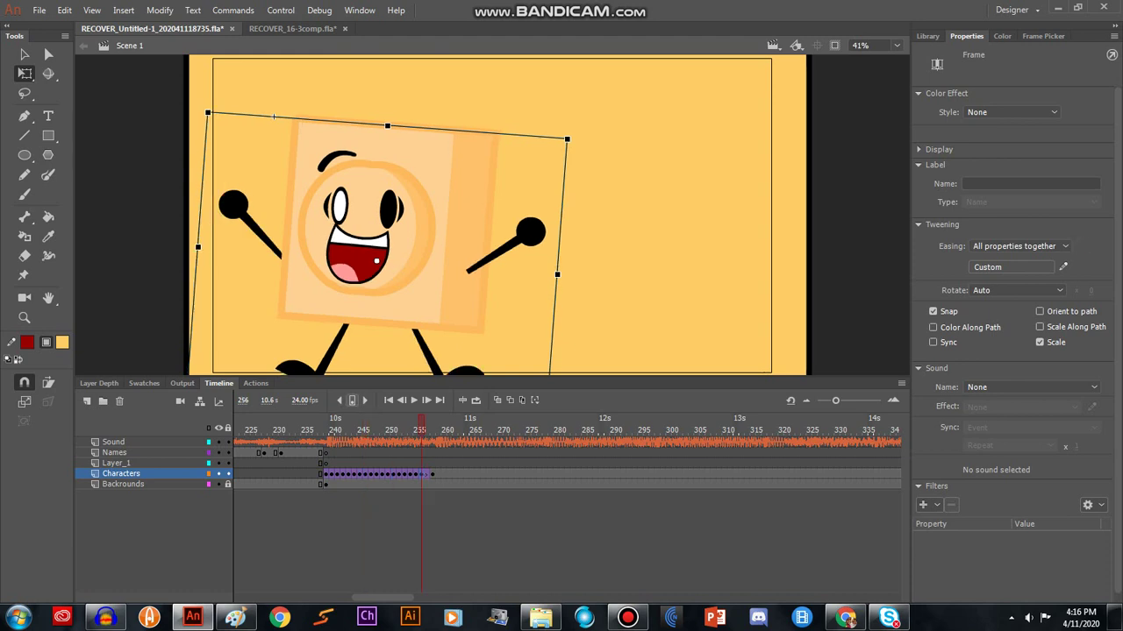
Move the character rig up and to the right at frame 240 and tilt it slightly clockwise.
{"action": "key", "text": "comma"}
{"action": "key", "text": "comma"}
{"action": "key", "text": "comma"}
{"action": "key", "text": "comma"}
{"action": "key", "text": "comma"}
{"action": "key", "text": "comma"}
{"action": "key", "text": "comma"}
{"action": "key", "text": "comma"}
{"action": "key", "text": "comma"}
{"action": "key", "text": "comma"}
{"action": "key", "text": "comma"}
{"action": "key", "text": "comma"}
{"action": "key", "text": "comma"}
{"action": "key", "text": "comma"}
{"action": "key", "text": "comma"}
{"action": "key", "text": "comma"}
{"action": "key", "text": "comma"}
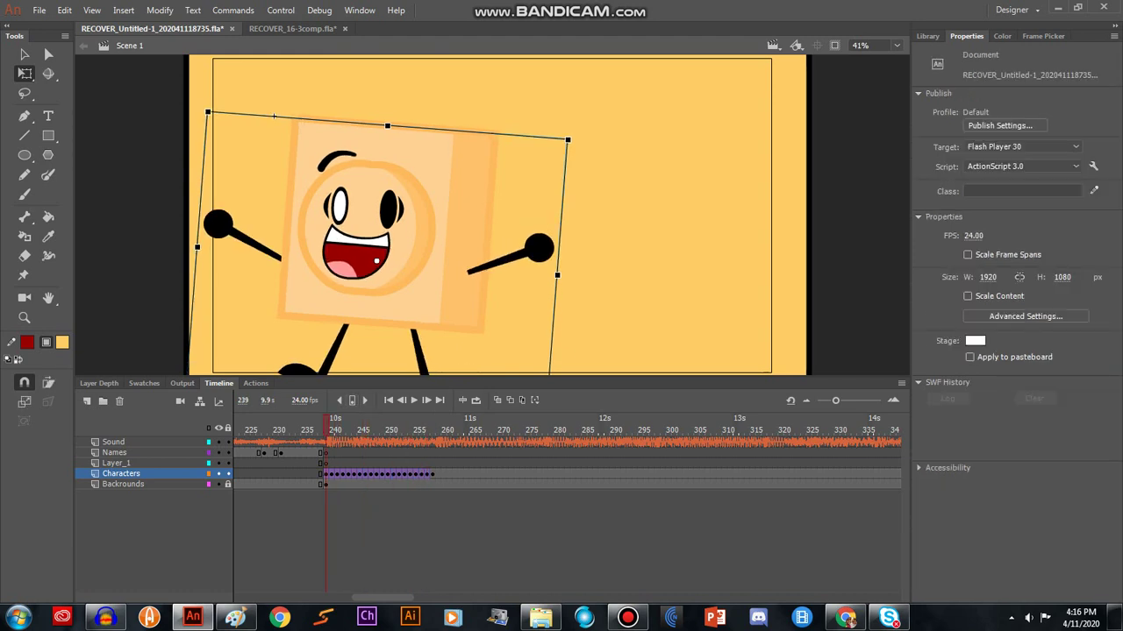
{"action": "key", "text": "Return"}
{"action": "key", "text": "period"}
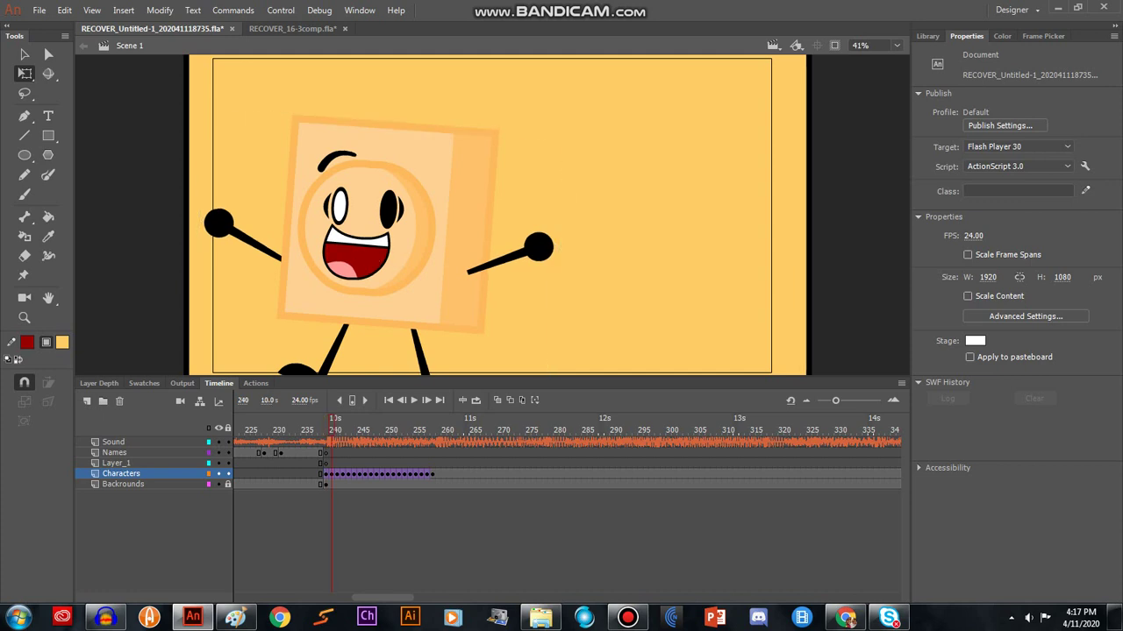
{"action": "left_click", "coordinate": [377, 236]}
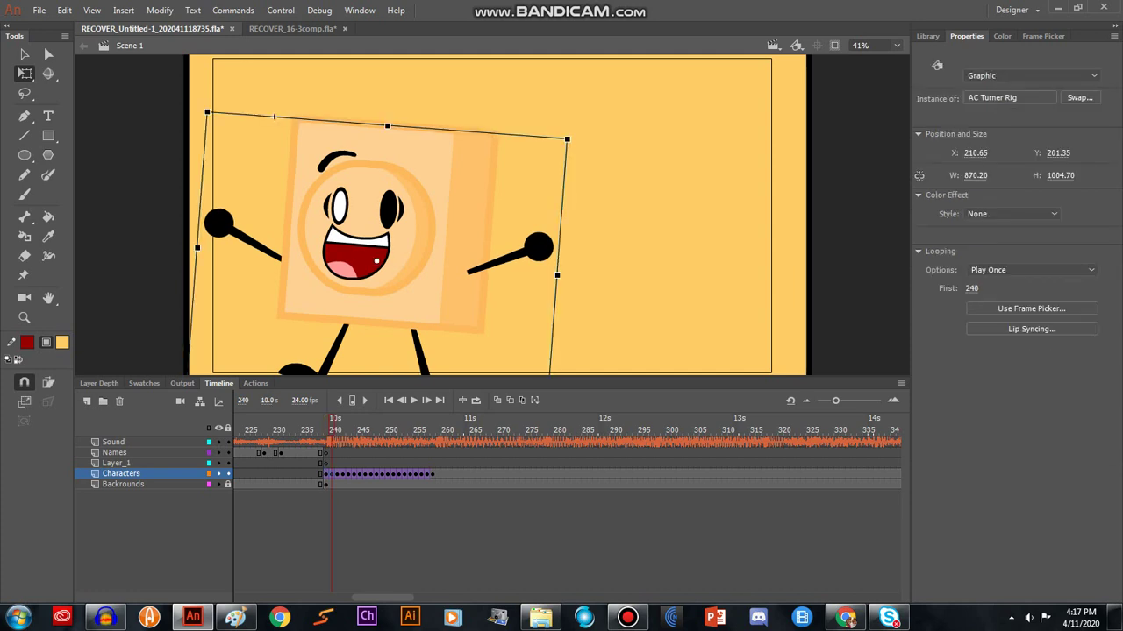
{"action": "left_click_drag", "start_coordinate": [273, 116], "coordinate": [297, 99]}
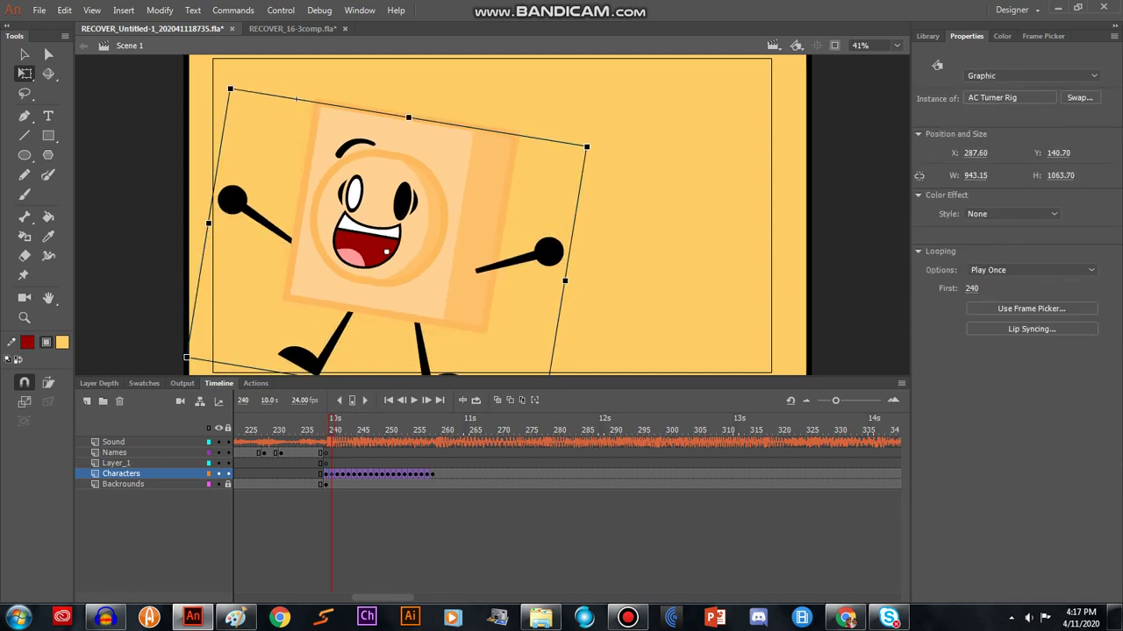
Compare frame 240 with its neighbours, and at frame 241 shift the rig down and left with a counterclockwise tilt.
{"action": "key", "text": "comma"}
{"action": "key", "text": "comma"}
{"action": "key", "text": "period"}
{"action": "key", "text": "period"}
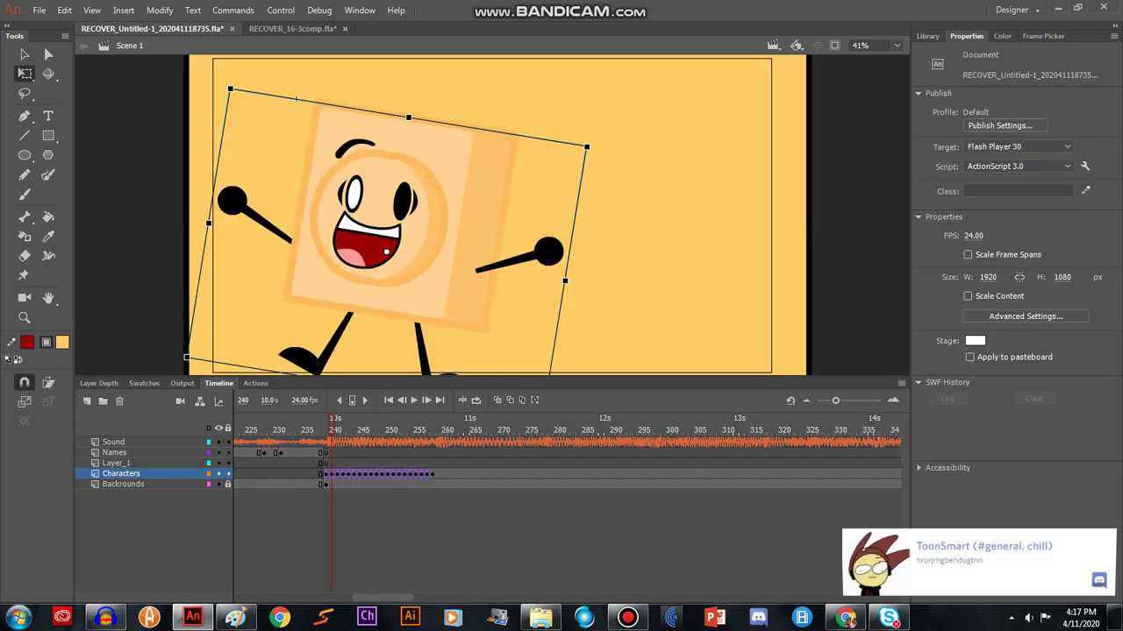
{"action": "key", "text": "comma"}
{"action": "key", "text": "period"}
{"action": "key", "text": "period"}
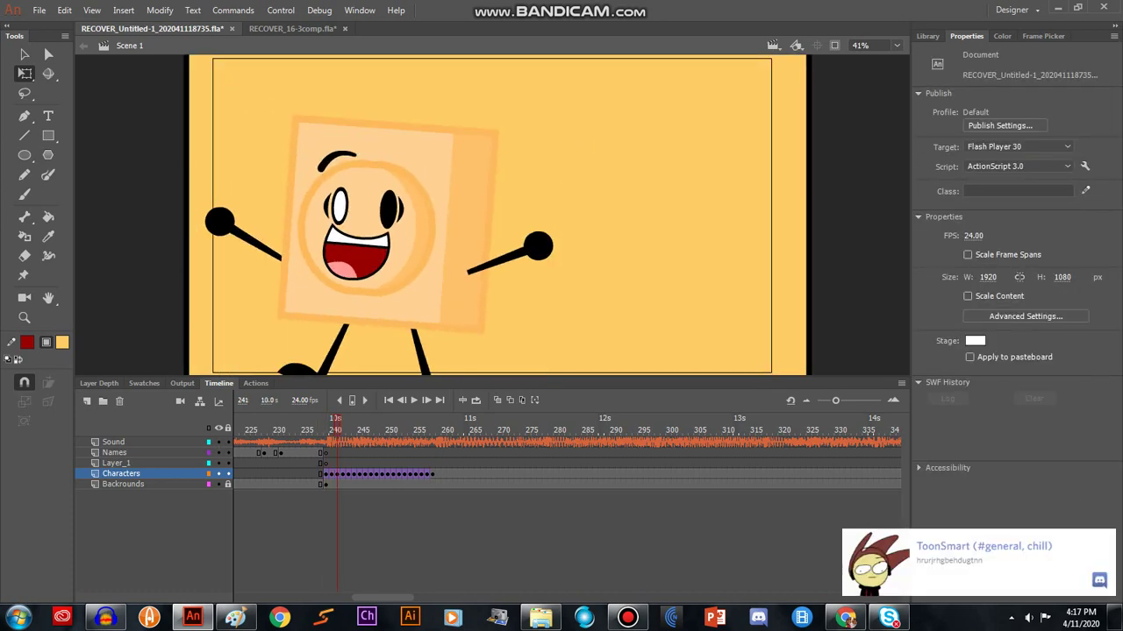
{"action": "left_click", "coordinate": [377, 230]}
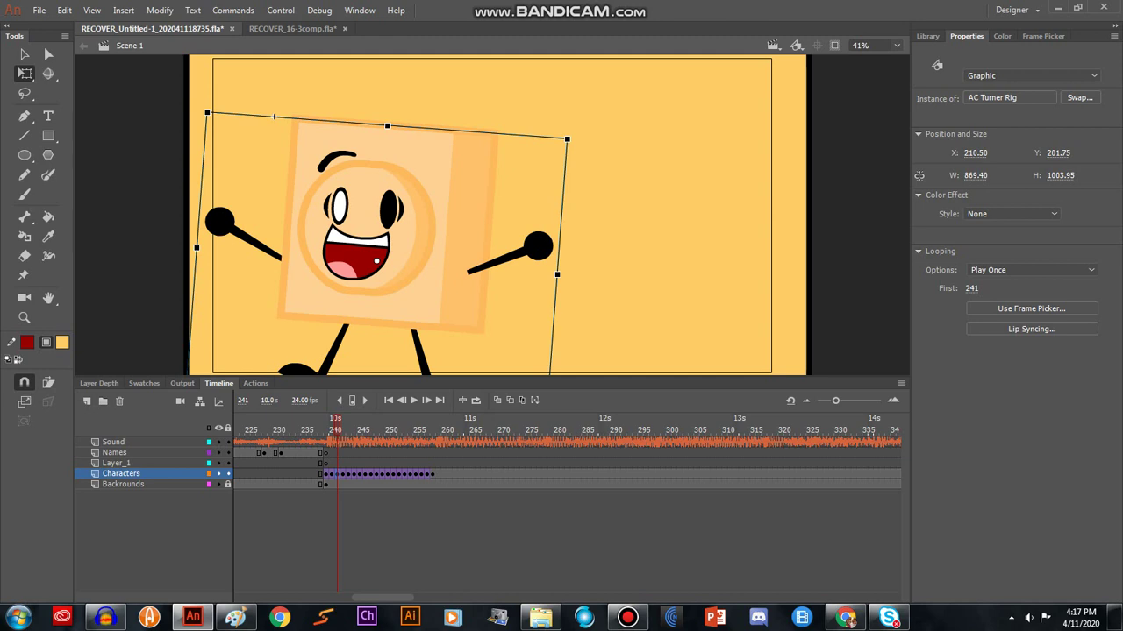
{"action": "left_click_drag", "start_coordinate": [273, 116], "coordinate": [254, 142]}
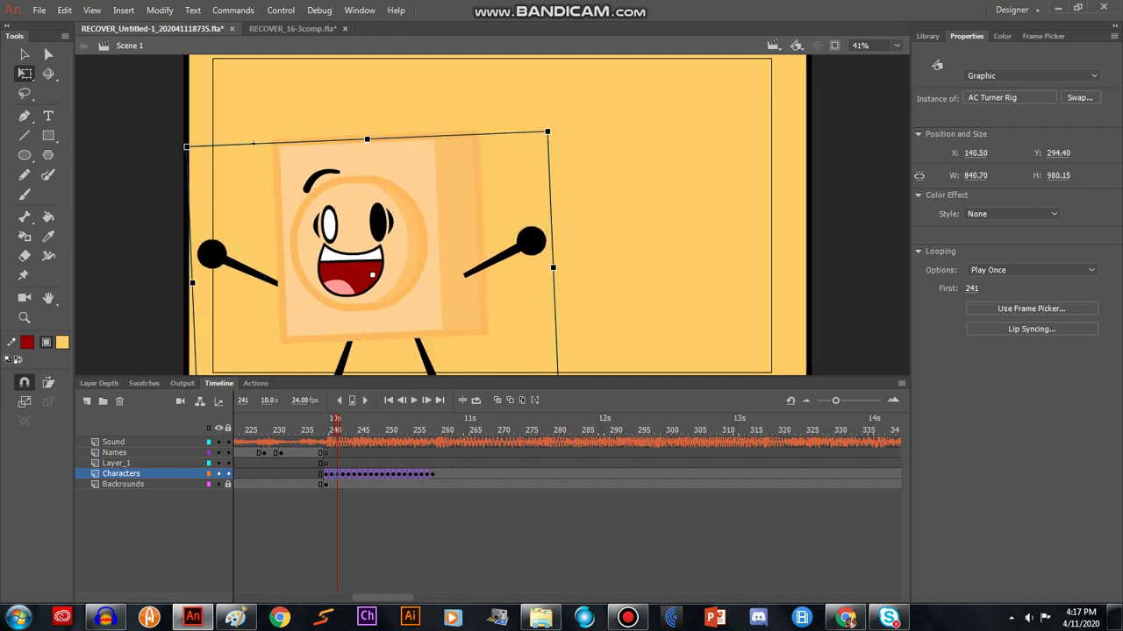
Straighten the rig at frame 242, move it up and left, and make it slightly narrower and taller.
{"action": "key", "text": "."}
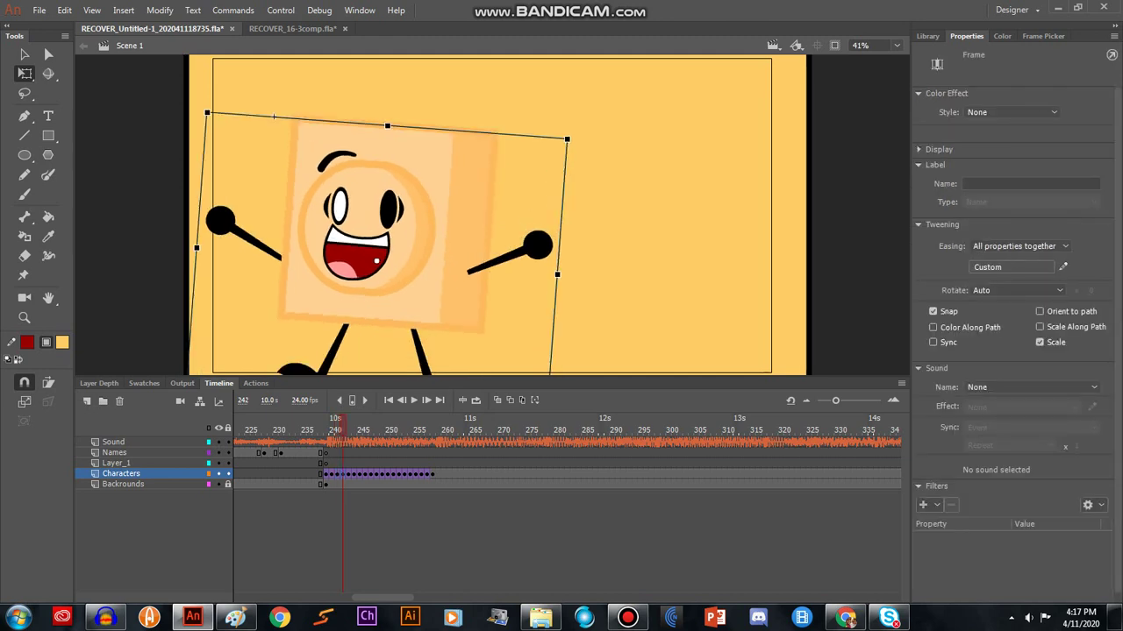
{"action": "left_click_drag", "start_coordinate": [570, 136], "coordinate": [562, 122]}
{"action": "left_click_drag", "start_coordinate": [436, 257], "coordinate": [418, 213]}
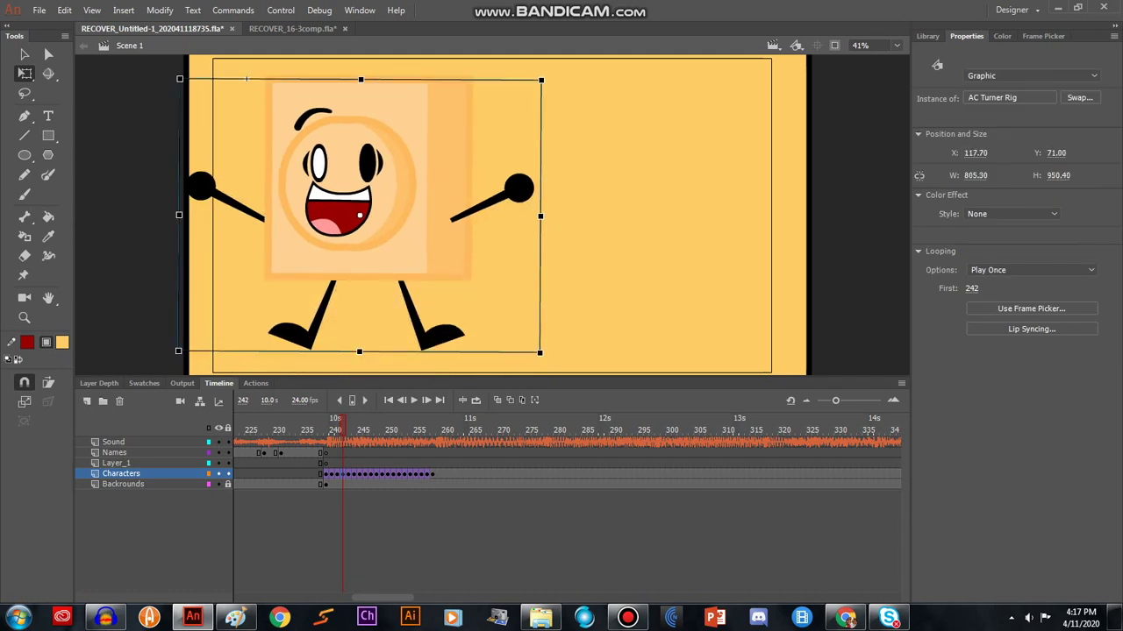
{"action": "left_click_drag", "start_coordinate": [247, 79], "coordinate": [249, 77]}
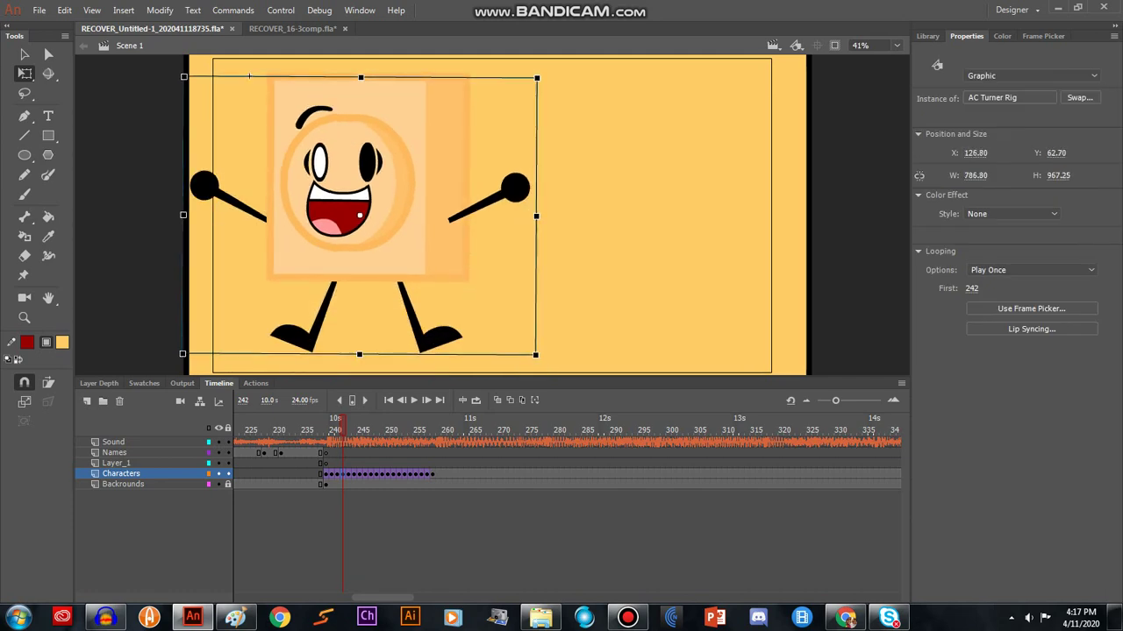
Step through the keyframes between frames 240 and 245 to examine the adjusted character poses.
{"action": "key", "text": "."}
{"action": "key", "text": "."}
{"action": "key", "text": "."}
{"action": "key", "text": "."}
{"action": "key", "text": "."}
{"action": "key", "text": "."}
{"action": "key", "text": "."}
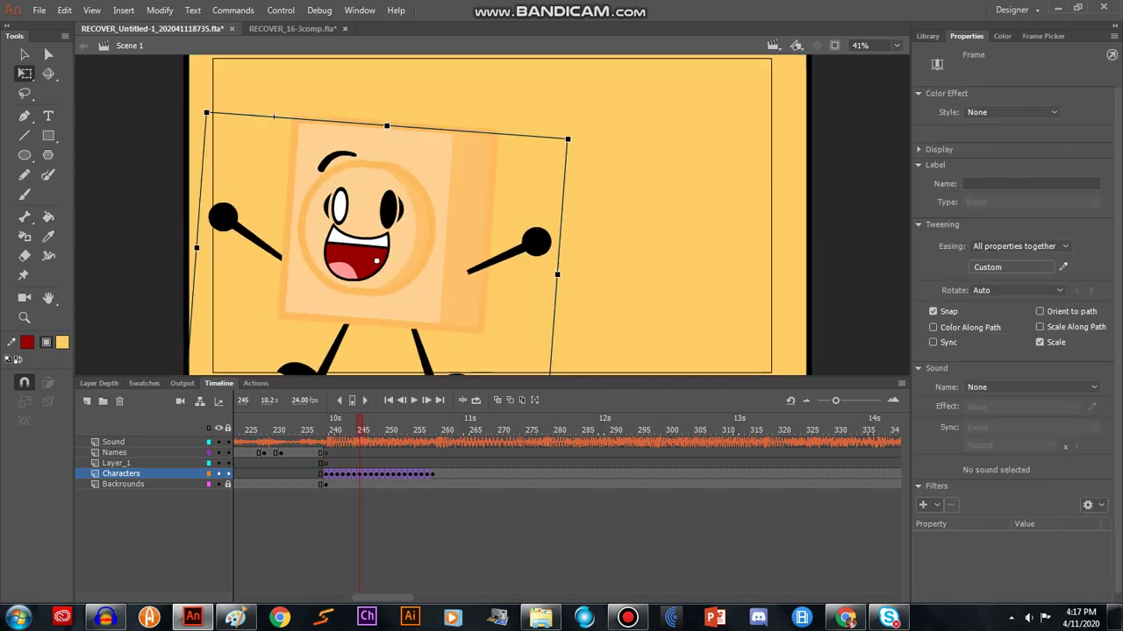
{"action": "key", "text": "."}
{"action": "key", "text": "."}
{"action": "key", "text": "."}
{"action": "key", "text": "."}
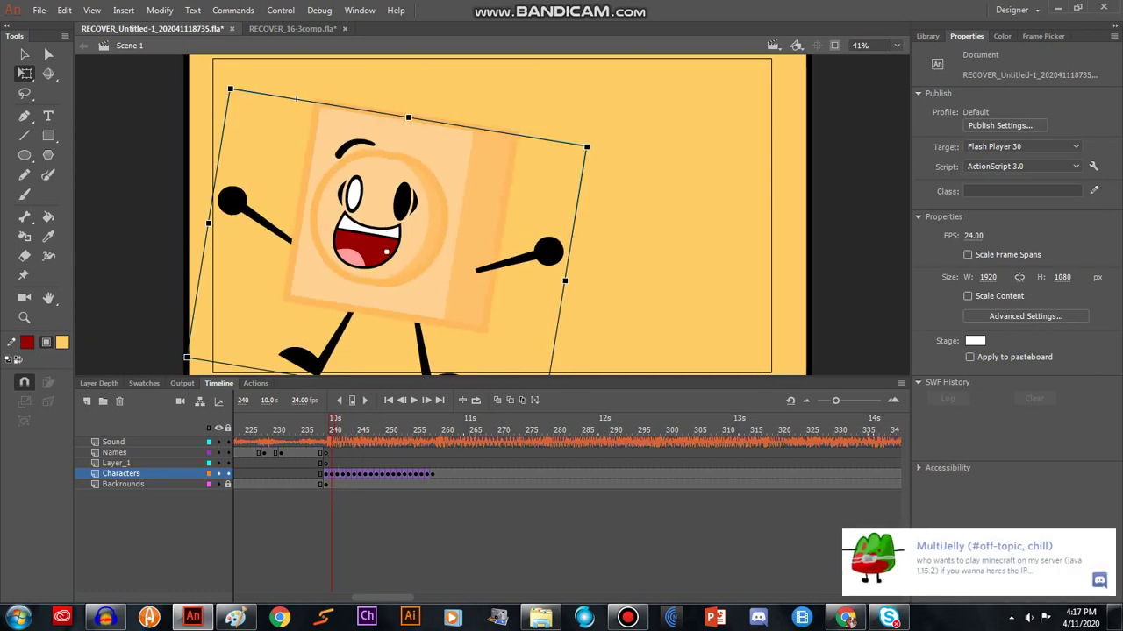
Squash and tilt the rig clockwise at frame 244, and shift it right with a counterclockwise tilt at frame 245.
{"action": "key", "text": "period"}
{"action": "key", "text": "period"}
{"action": "key", "text": "period"}
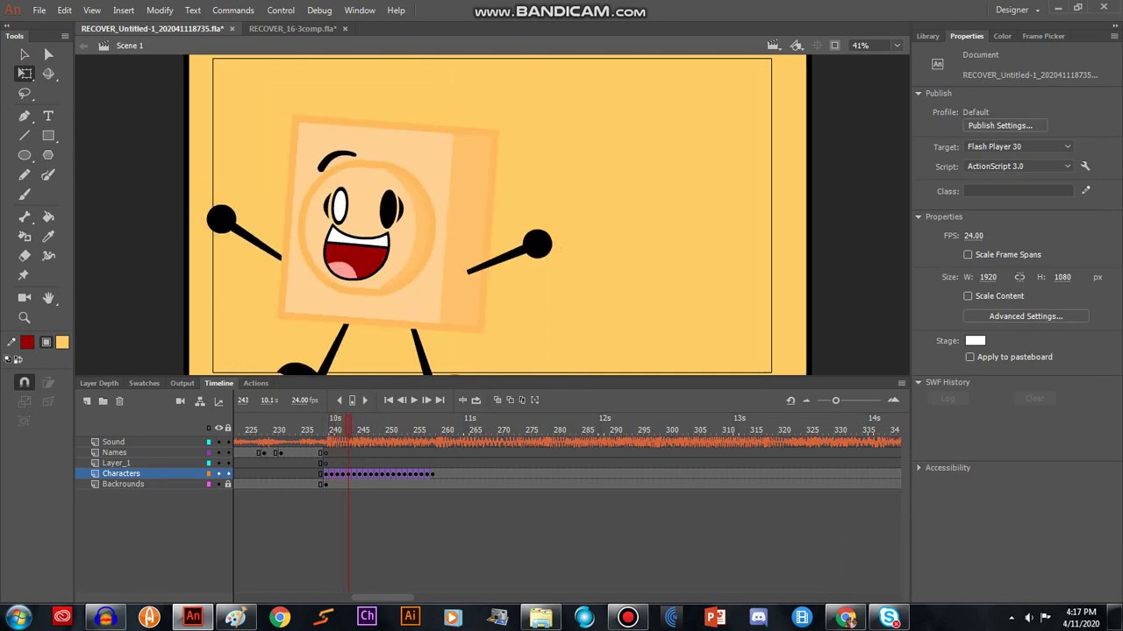
{"action": "key", "text": "period"}
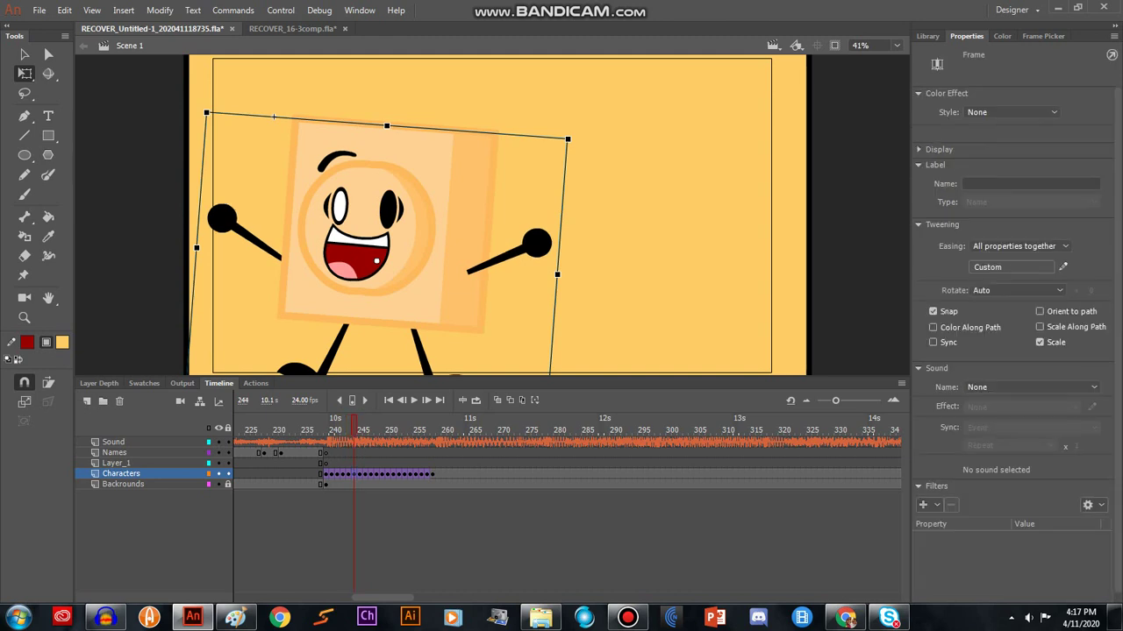
{"action": "left_click_drag", "start_coordinate": [273, 117], "coordinate": [301, 115]}
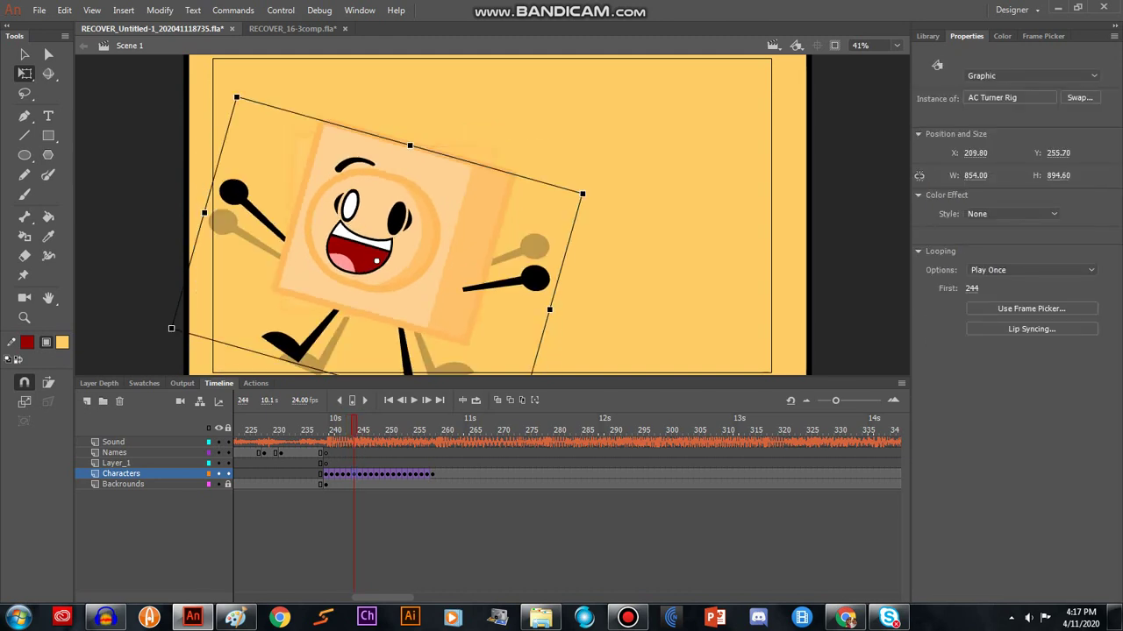
{"action": "key", "text": "period"}
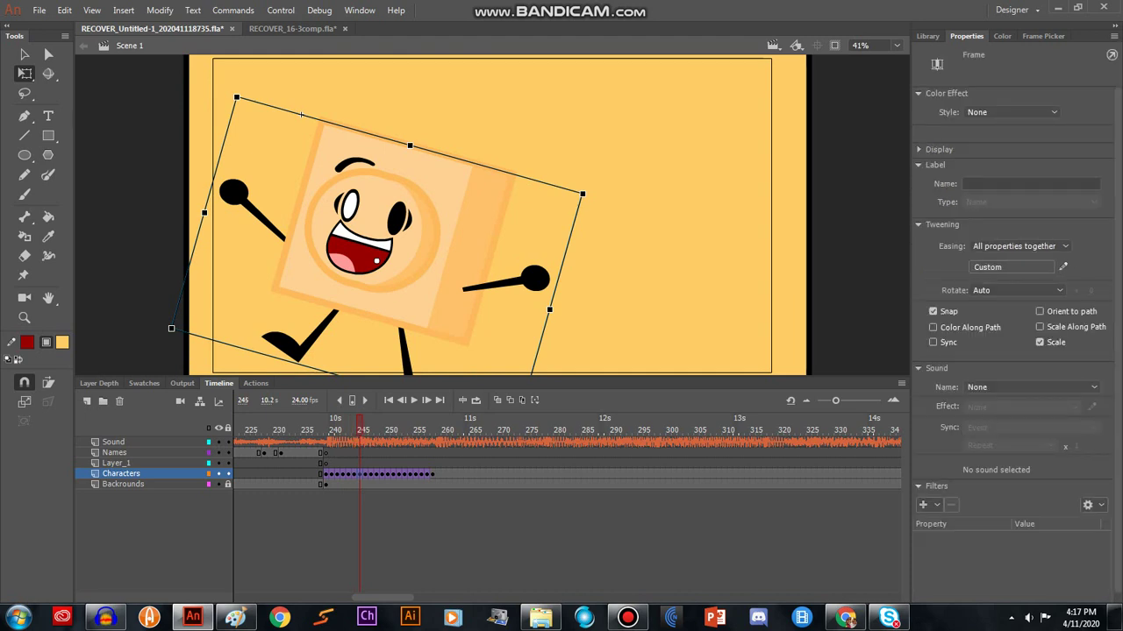
{"action": "mouse_move", "coordinate": [274, 116]}
{"action": "left_mouse_down"}
{"action": "mouse_move", "coordinate": [279, 127]}
{"action": "mouse_move", "coordinate": [294, 122]}
{"action": "left_mouse_up"}
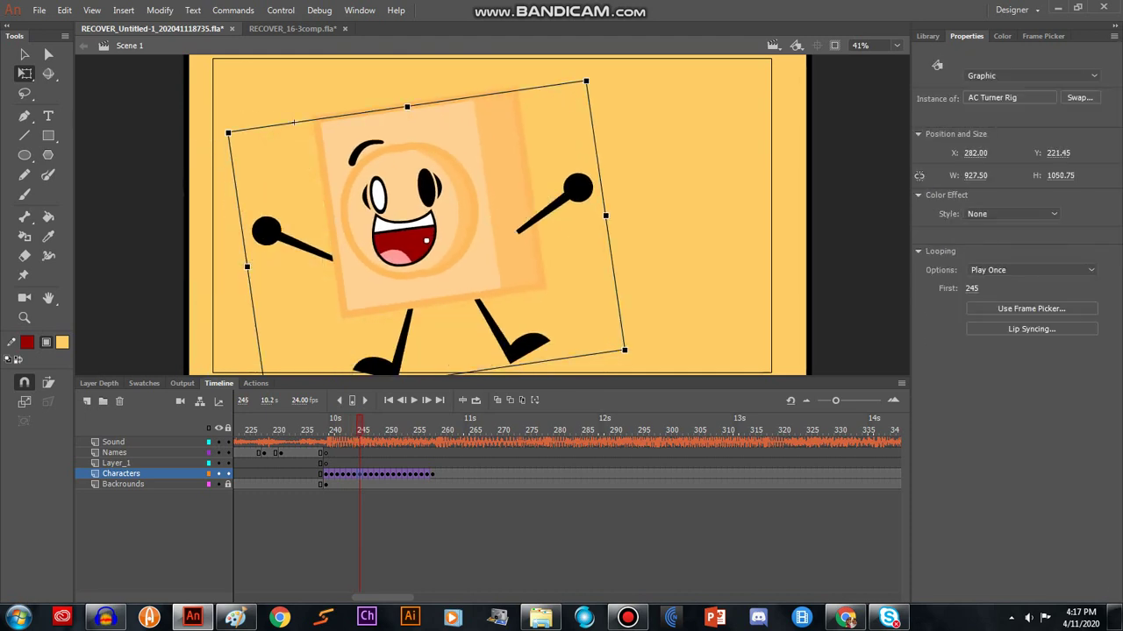
Tilt the rig clockwise at frame 246 and move it down and left, partly past the stage edge.
{"action": "key", "text": "period"}
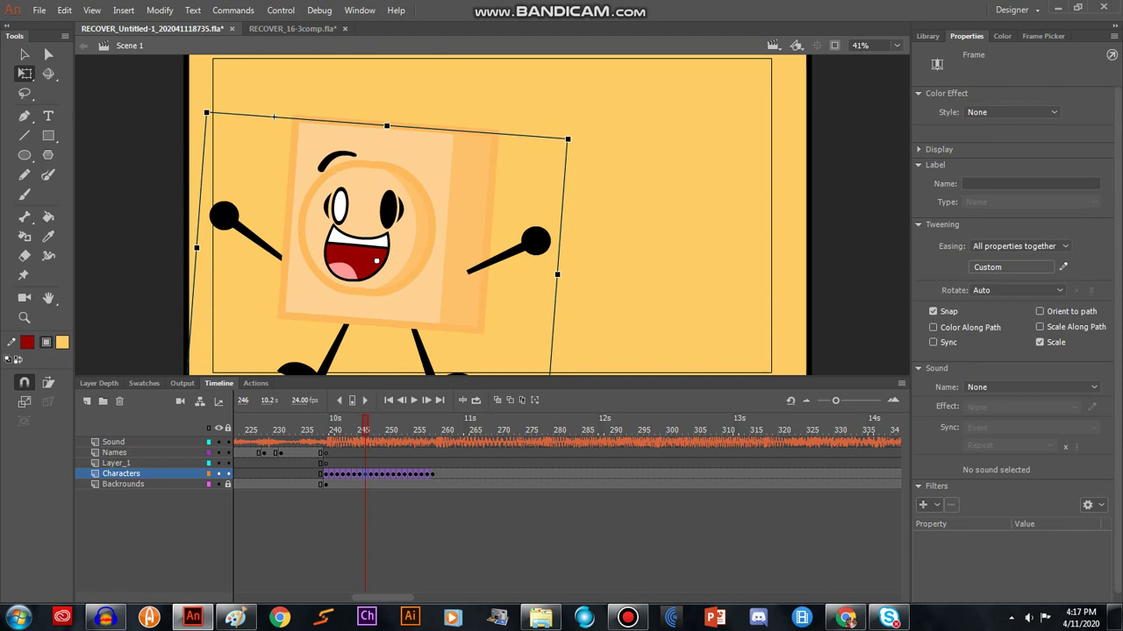
{"action": "left_click", "coordinate": [897, 46]}
{"action": "left_click", "coordinate": [894, 75]}
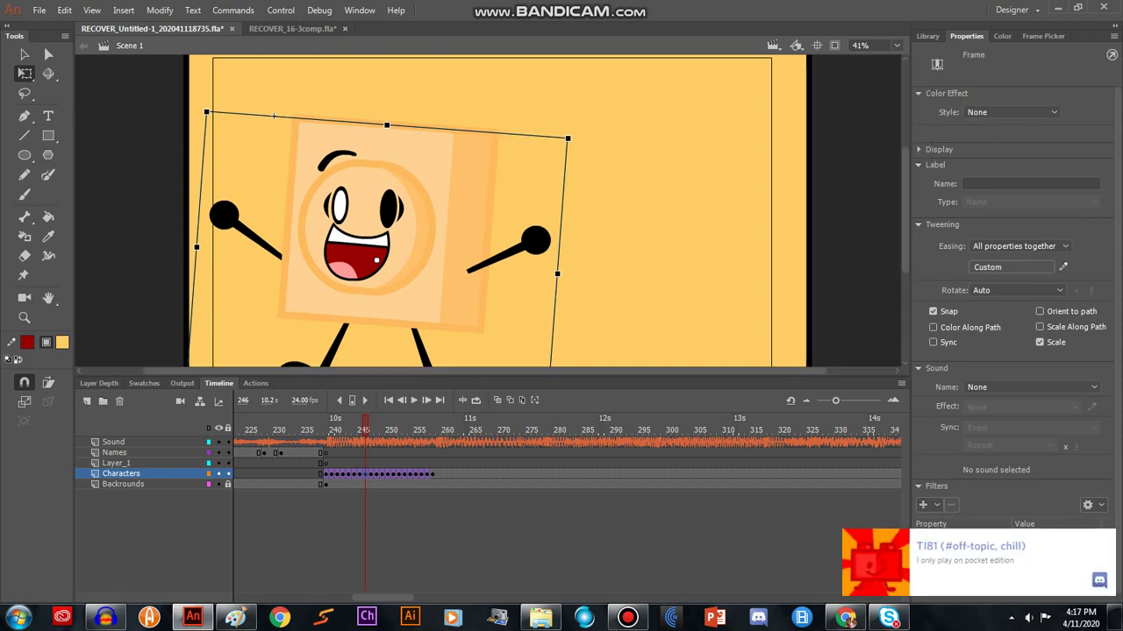
{"action": "scroll", "coordinate": [274, 116], "scroll_direction": "down", "scroll_amount": 3}
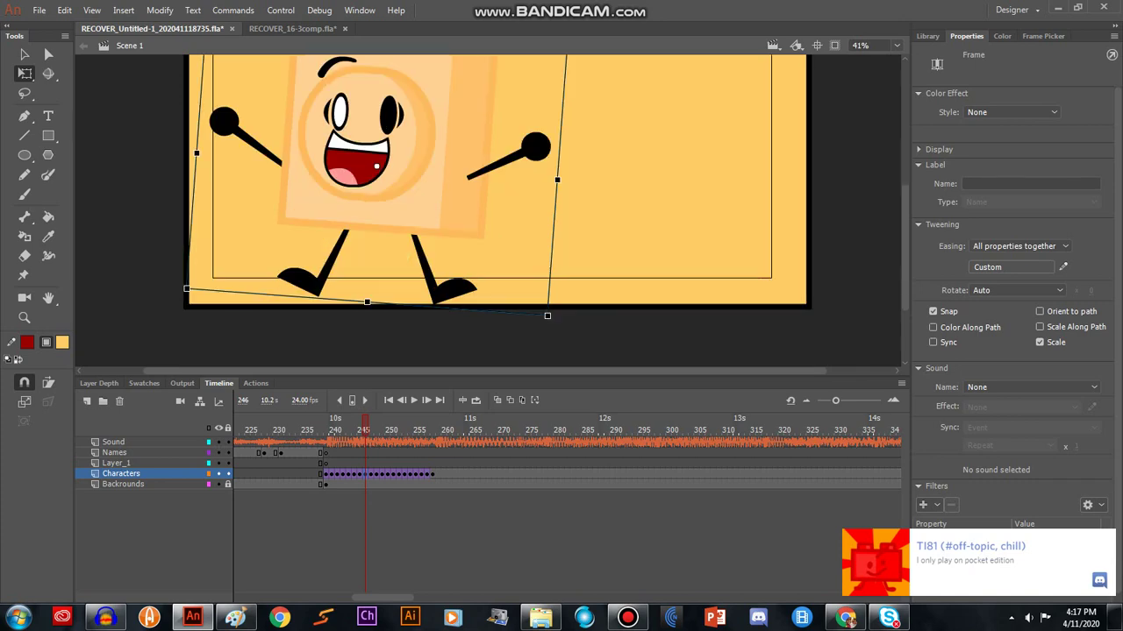
{"action": "left_click_drag", "start_coordinate": [552, 321], "coordinate": [530, 343]}
{"action": "left_click_drag", "start_coordinate": [368, 140], "coordinate": [336, 188]}
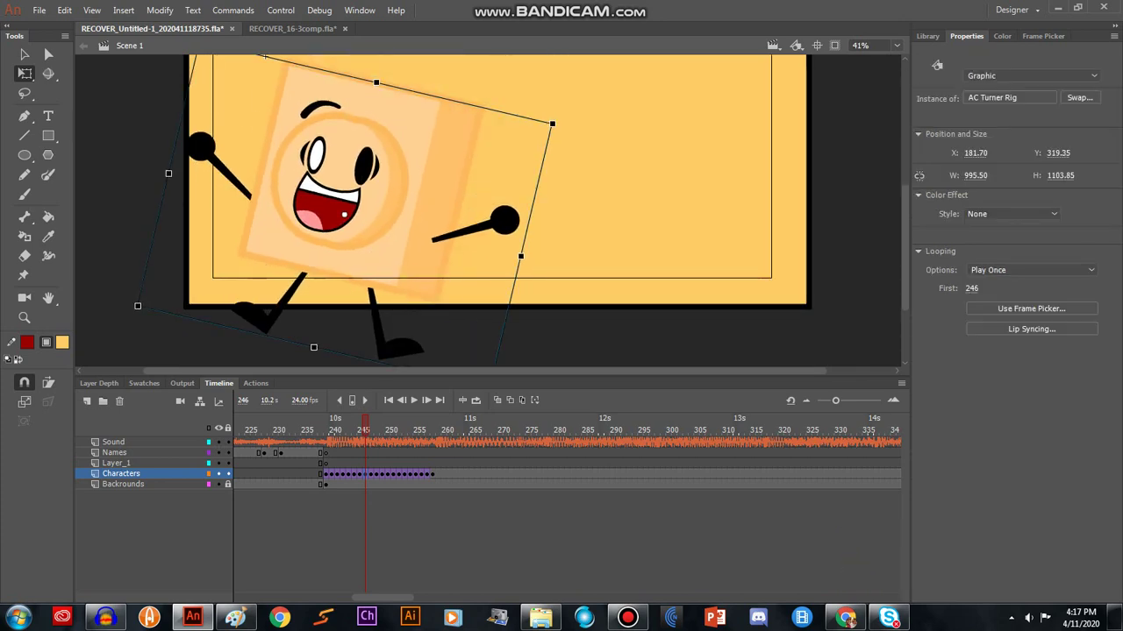
Play the edited keyframes from before frame 239 and return the playhead to their start.
{"action": "left_click", "coordinate": [320, 430]}
{"action": "key", "text": "Return"}
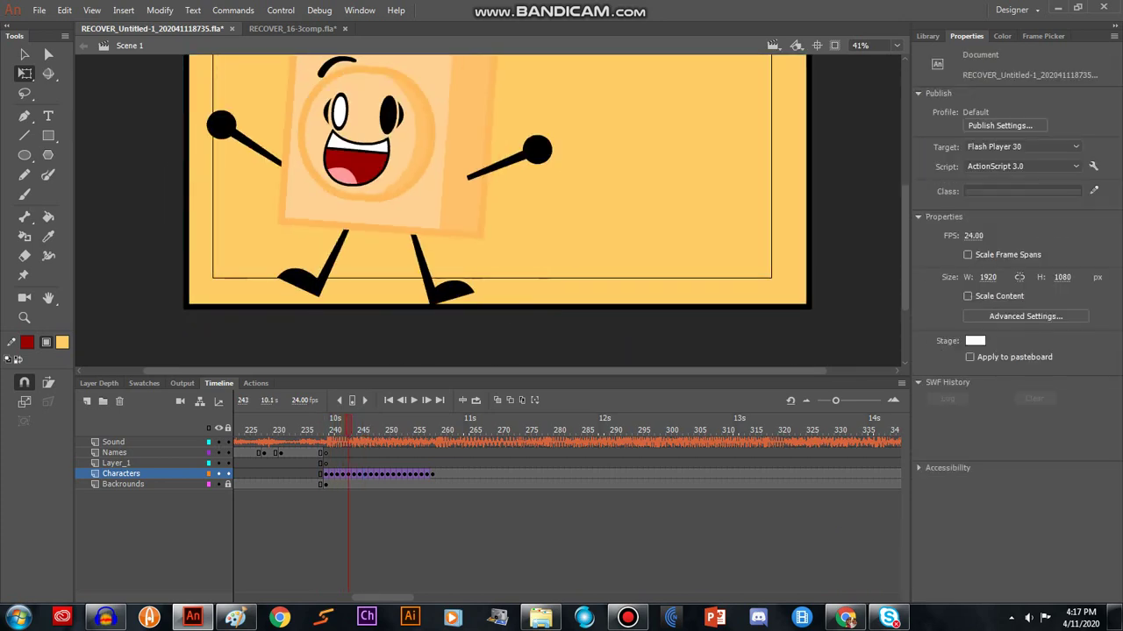
{"action": "left_click_drag", "start_coordinate": [404, 430], "coordinate": [327, 430]}
Copy frames 239 to 246 of the Characters layer and paste them over the frames starting at frame 247.
{"action": "left_click_drag", "start_coordinate": [326, 473], "coordinate": [366, 474]}
{"action": "right_click", "coordinate": [365, 474]}
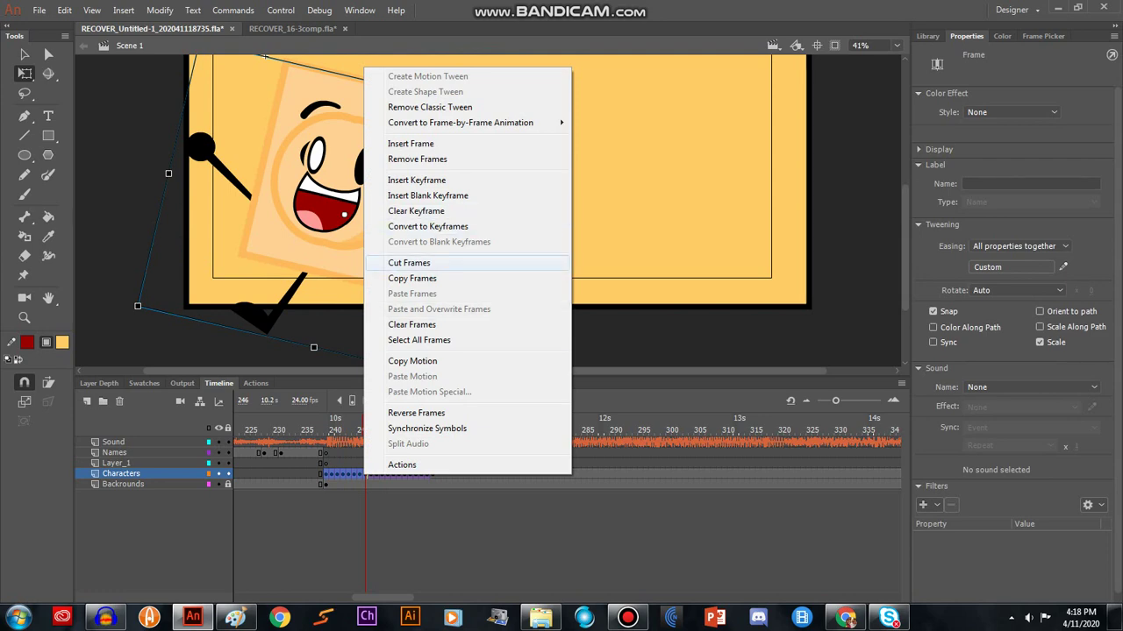
{"action": "left_click", "coordinate": [413, 278]}
{"action": "right_click", "coordinate": [370, 474]}
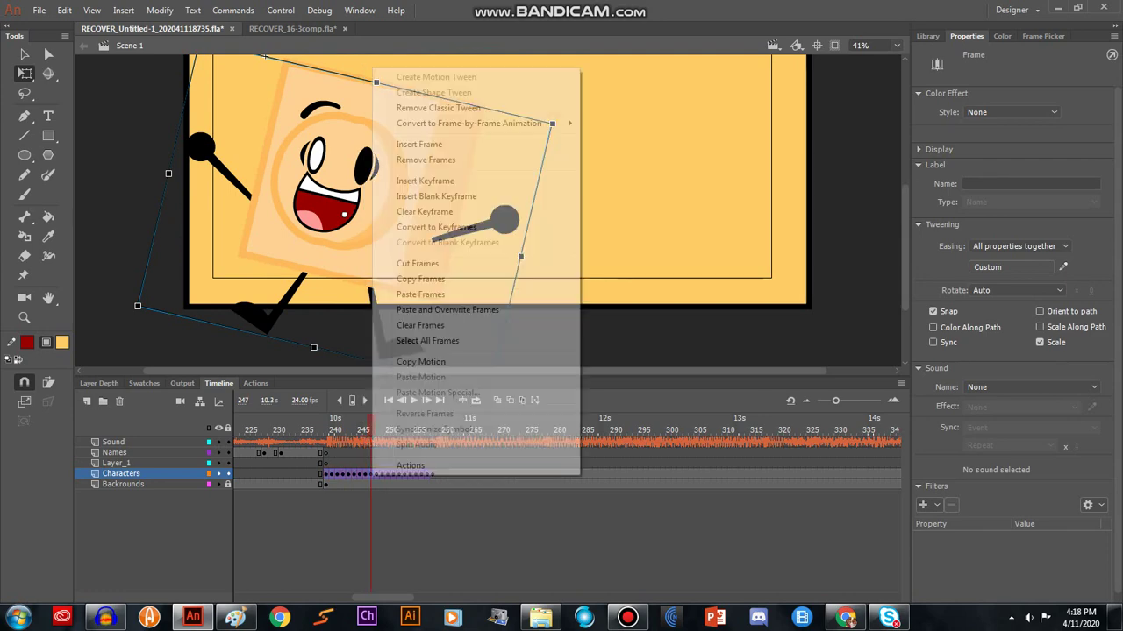
{"action": "left_click", "coordinate": [448, 309]}
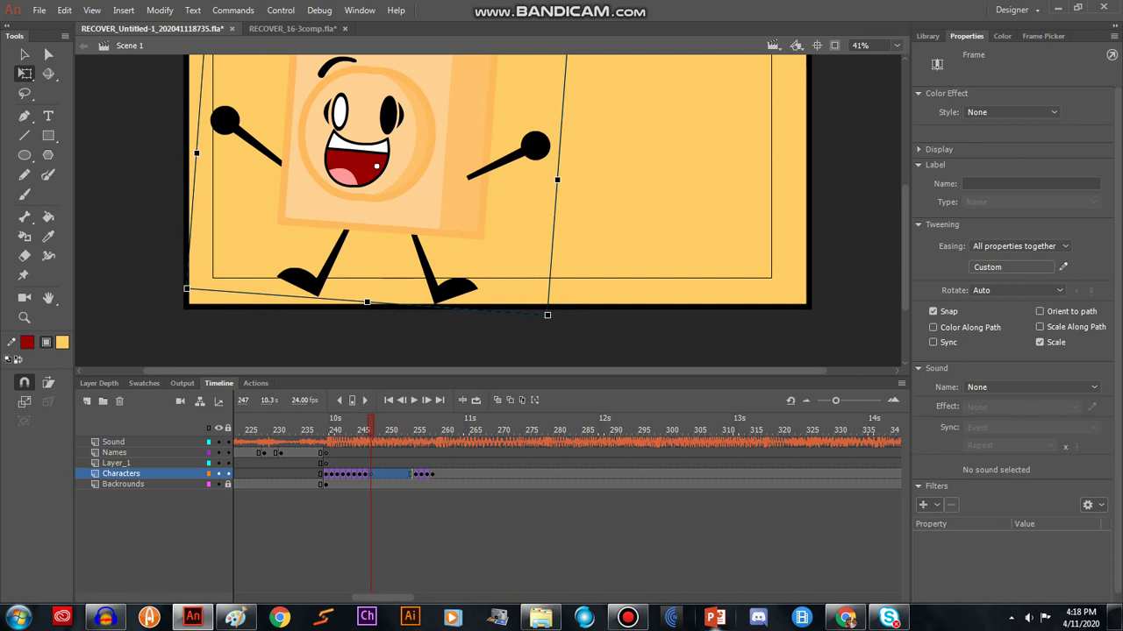
{"action": "left_click", "coordinate": [847, 621]}
{"action": "left_click", "coordinate": [193, 619]}
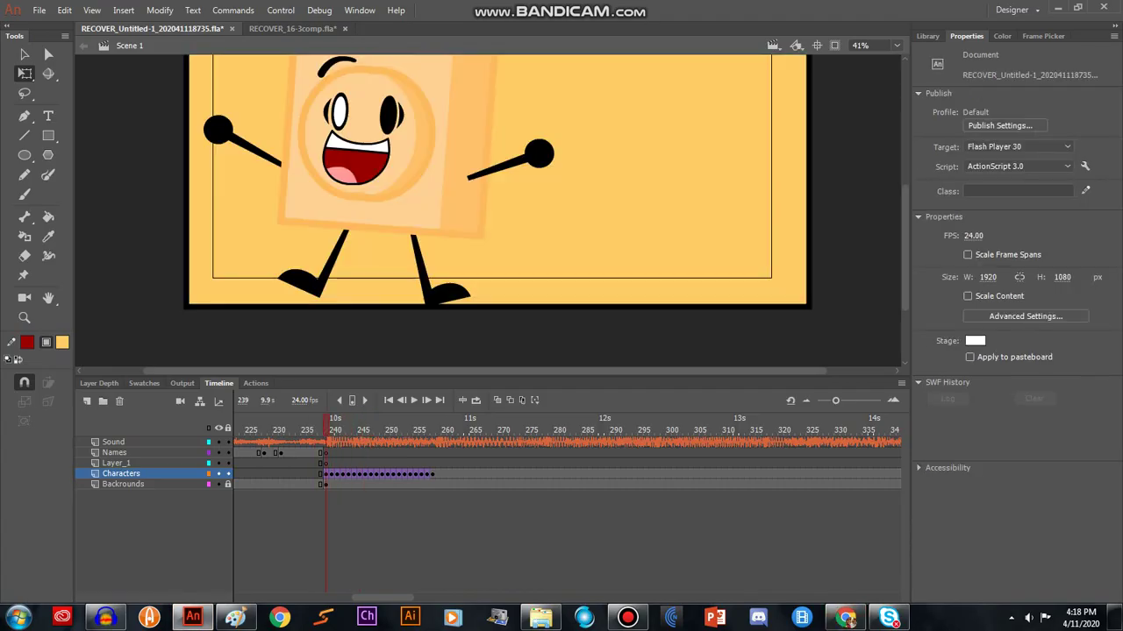
Paste the copied frames into the Characters layer starting at frame 255.
{"action": "key", "text": "comma"}
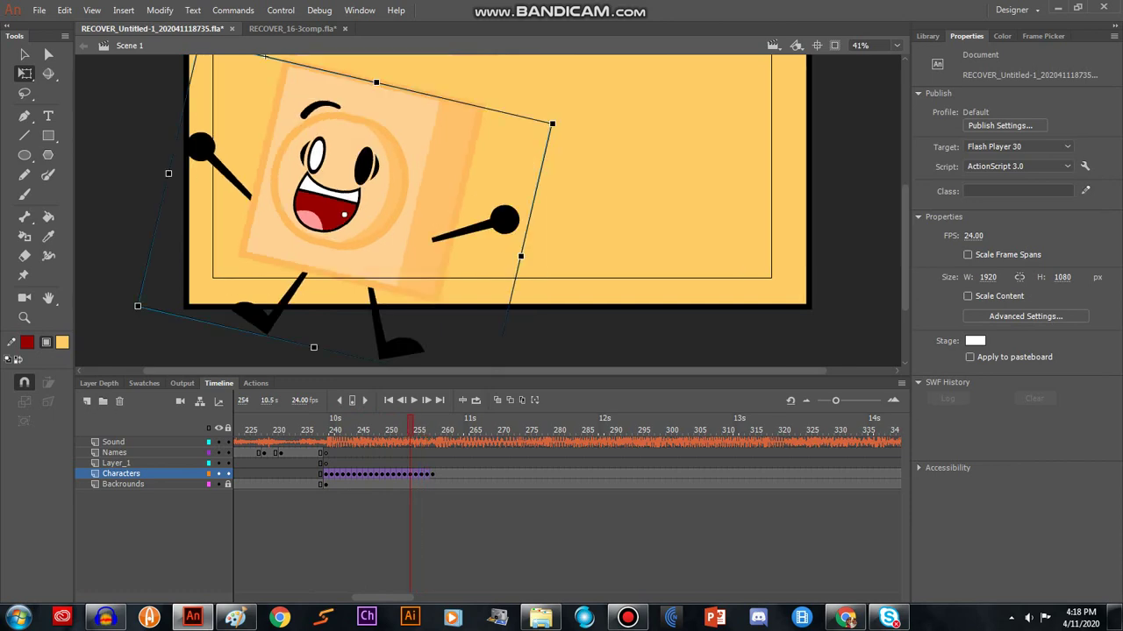
{"action": "key", "text": "period"}
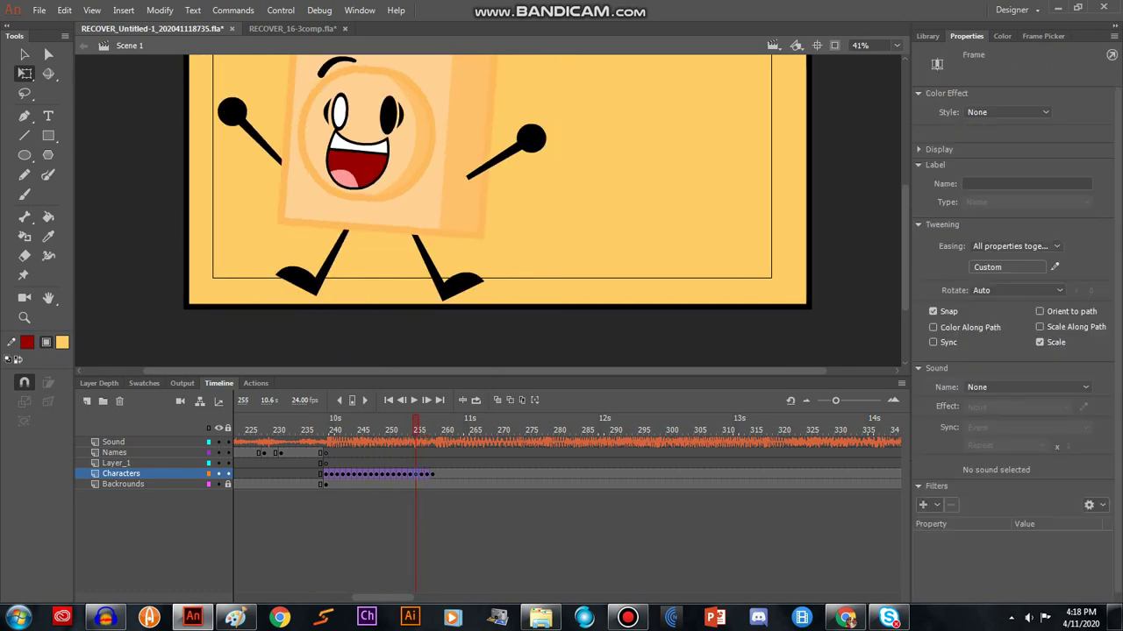
{"action": "right_click", "coordinate": [416, 473]}
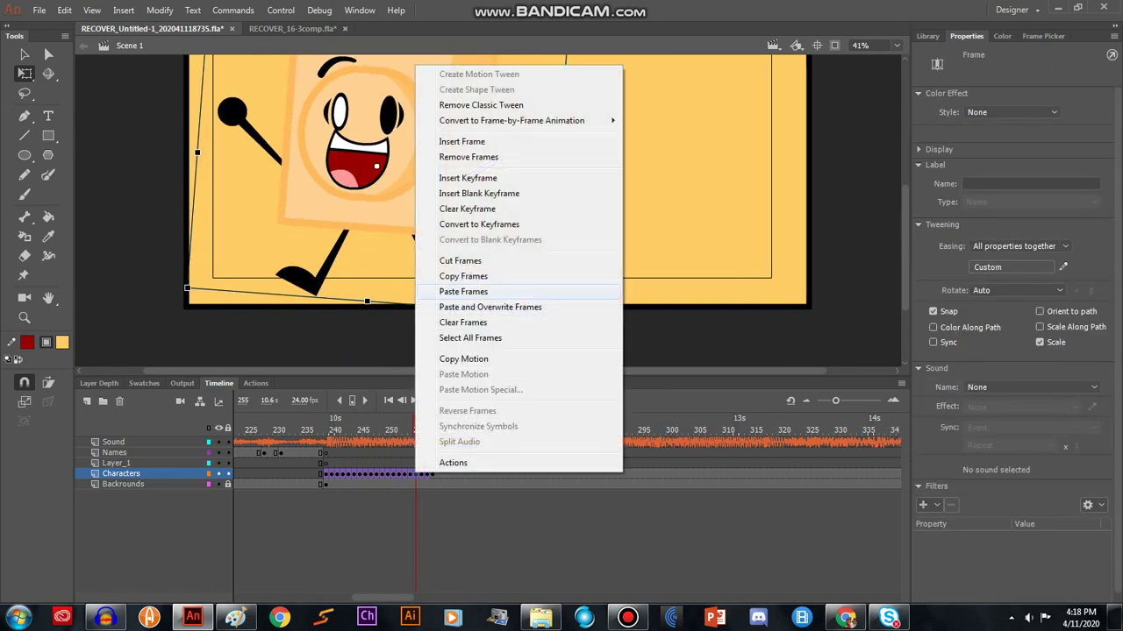
{"action": "left_click", "coordinate": [492, 293]}
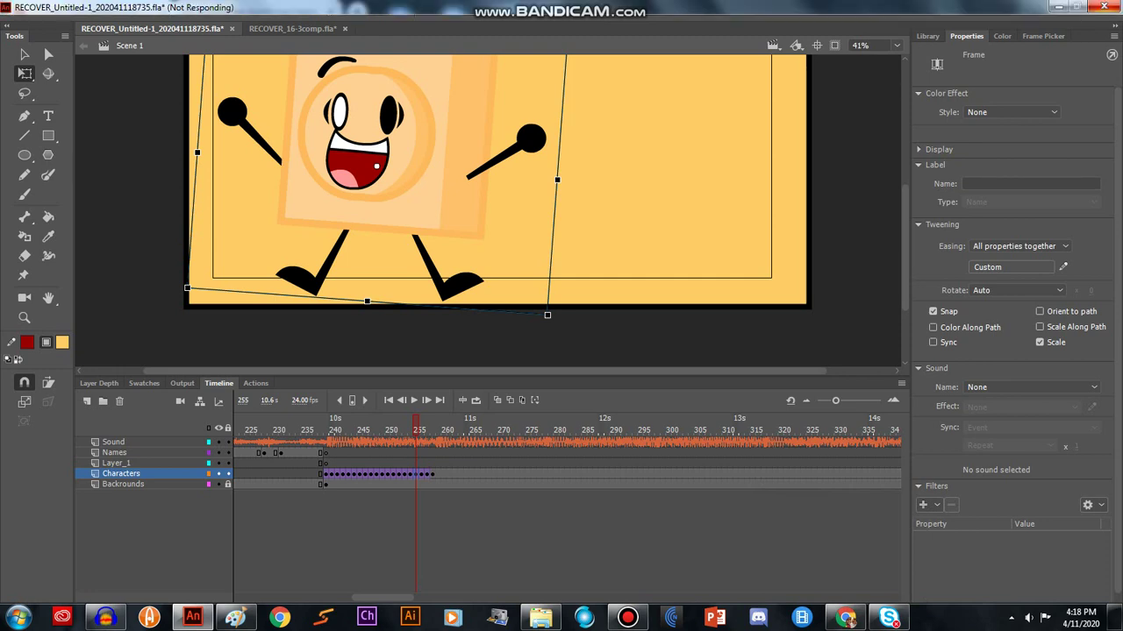
Play the animation with the newly pasted frames, starting from about frame 245.
{"action": "left_click", "coordinate": [433, 453]}
{"action": "left_click_drag", "start_coordinate": [433, 430], "coordinate": [359, 430]}
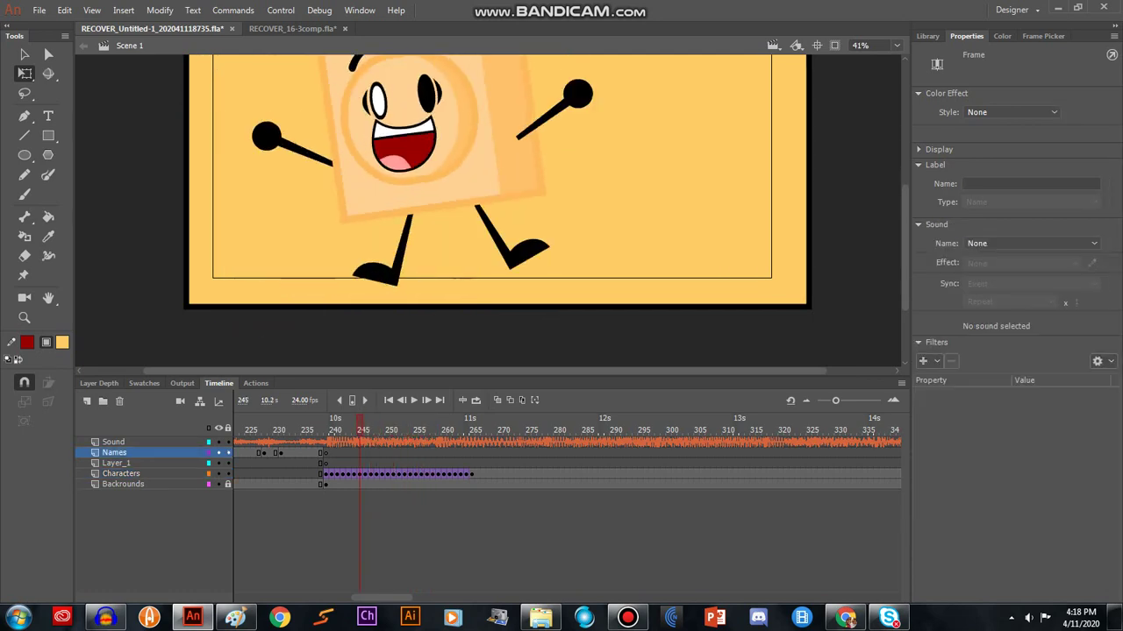
{"action": "key", "text": "Return"}
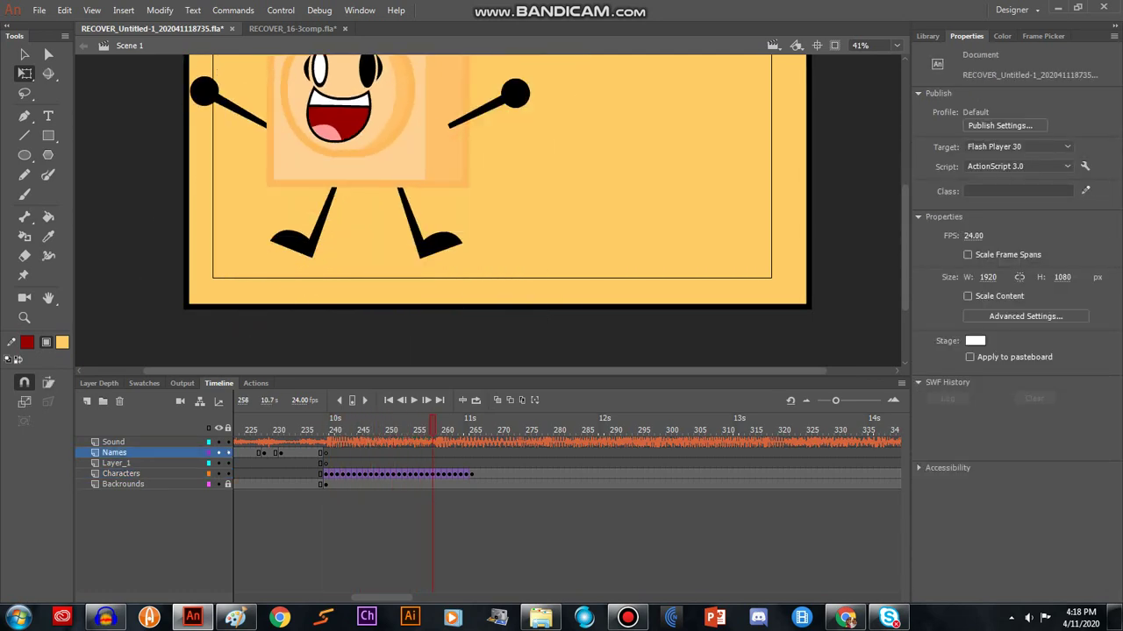
Remove the classic tween from frame 258 of the Characters layer and clear the keyframes from frame 259 to 266.
{"action": "left_click", "coordinate": [433, 474]}
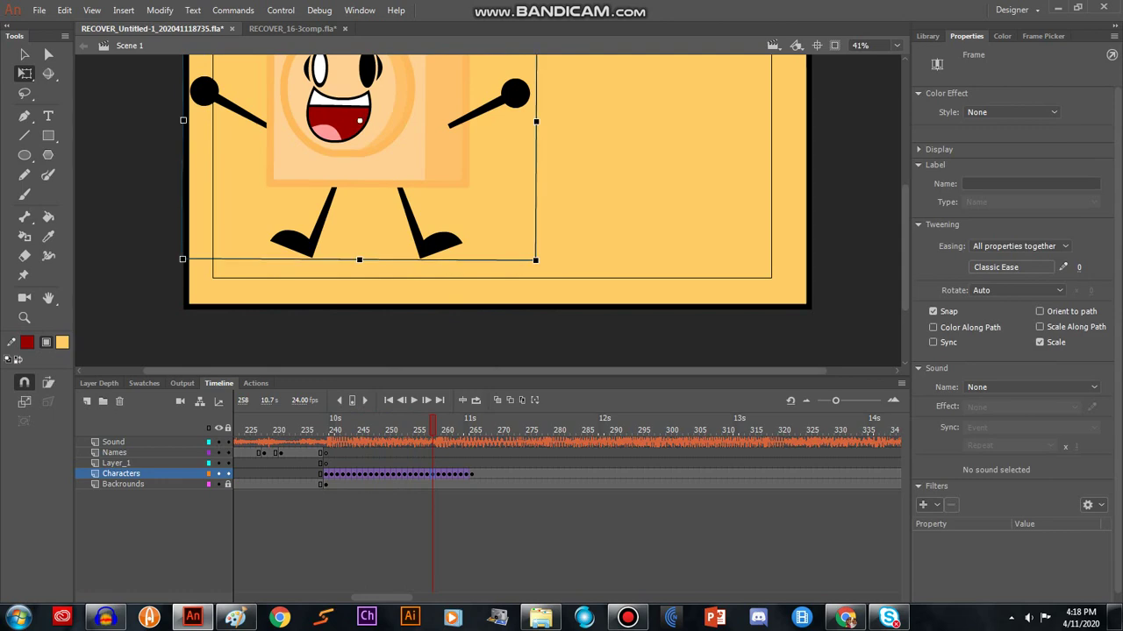
{"action": "right_click", "coordinate": [432, 474]}
{"action": "left_click", "coordinate": [499, 105]}
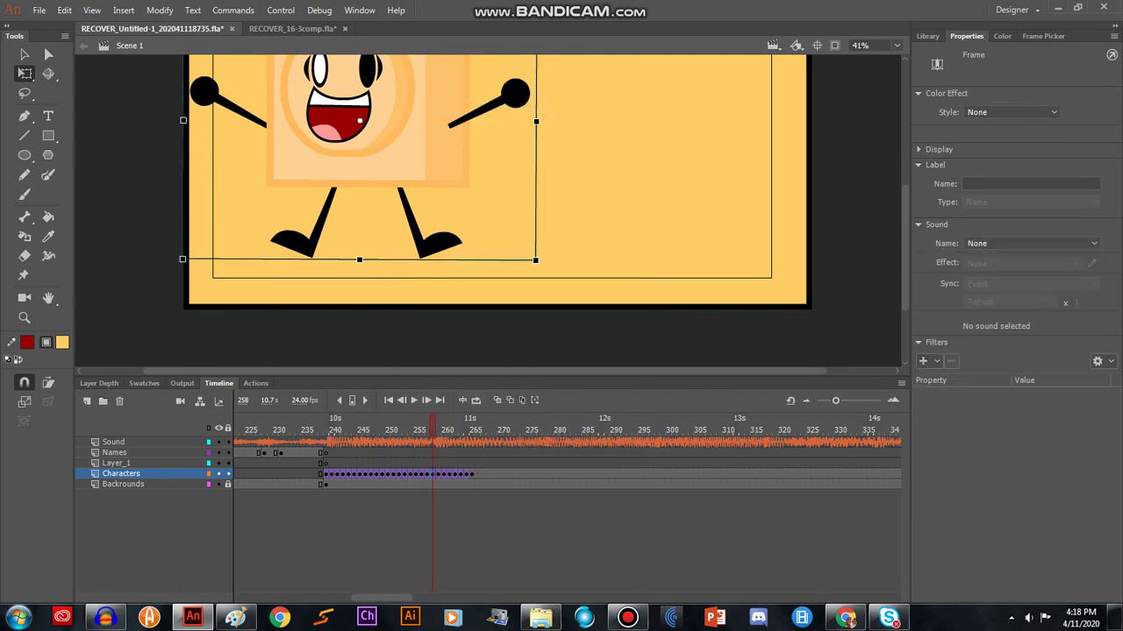
{"action": "left_click_drag", "start_coordinate": [436, 473], "coordinate": [476, 473]}
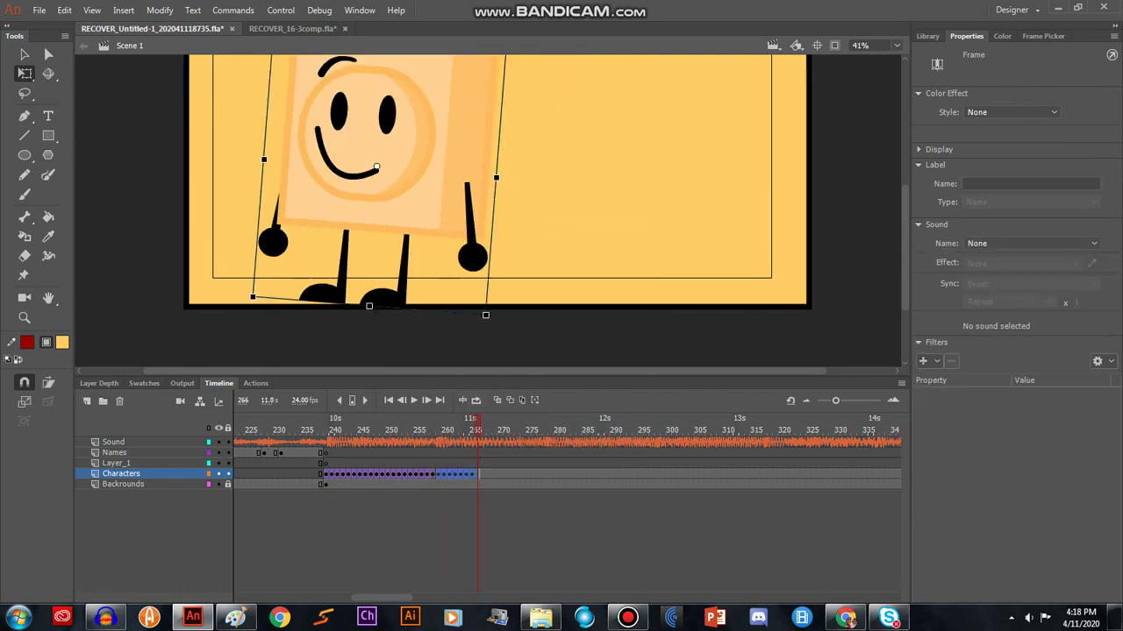
{"action": "right_click", "coordinate": [467, 473]}
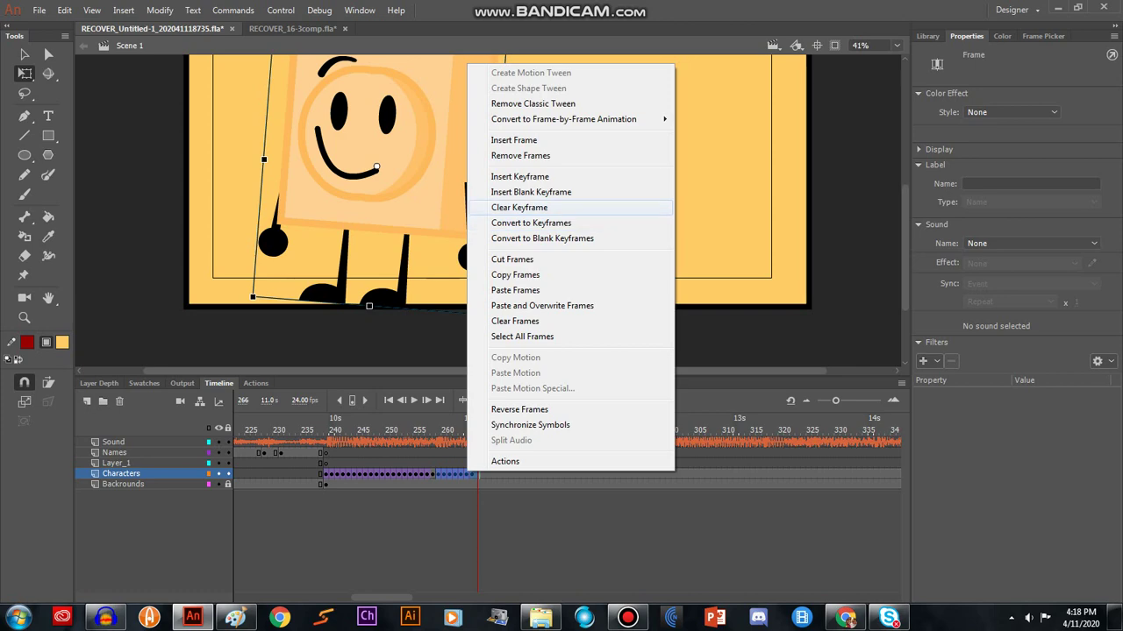
{"action": "left_click", "coordinate": [520, 208]}
Play the shaking section repeatedly from before frame 239 to check its motion up to the last Characters keyframe.
{"action": "left_click_drag", "start_coordinate": [476, 429], "coordinate": [366, 430]}
{"action": "key", "text": "comma"}
{"action": "key", "text": "comma"}
{"action": "key", "text": "comma"}
{"action": "key", "text": "comma"}
{"action": "key", "text": "comma"}
{"action": "key", "text": "comma"}
{"action": "key", "text": "Return"}
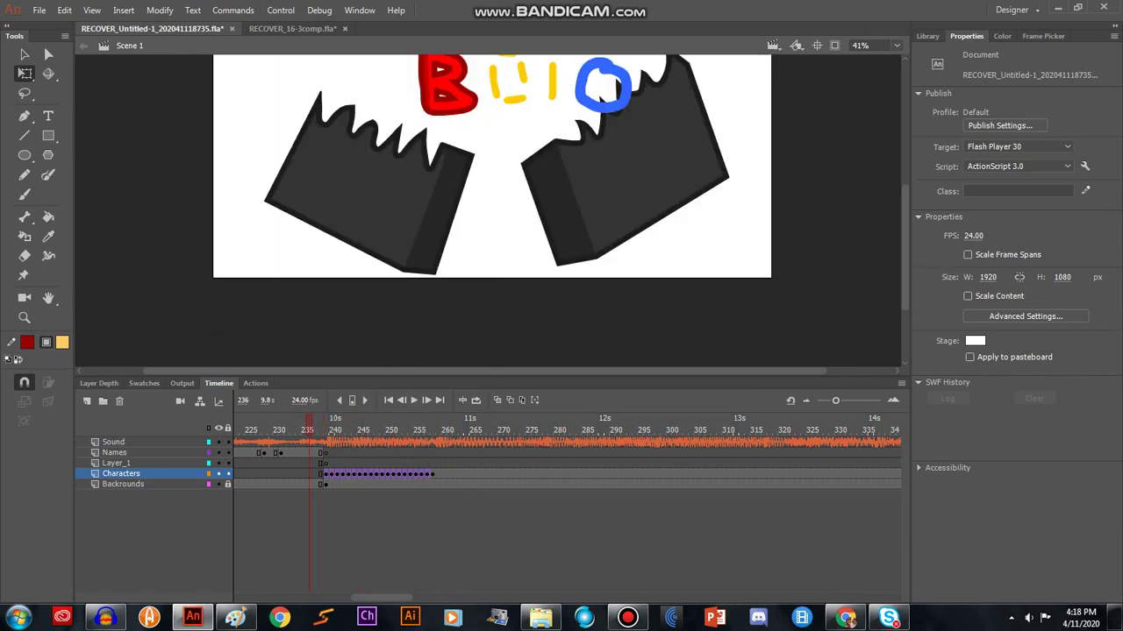
{"action": "key", "text": "Return"}
{"action": "key", "text": "Return"}
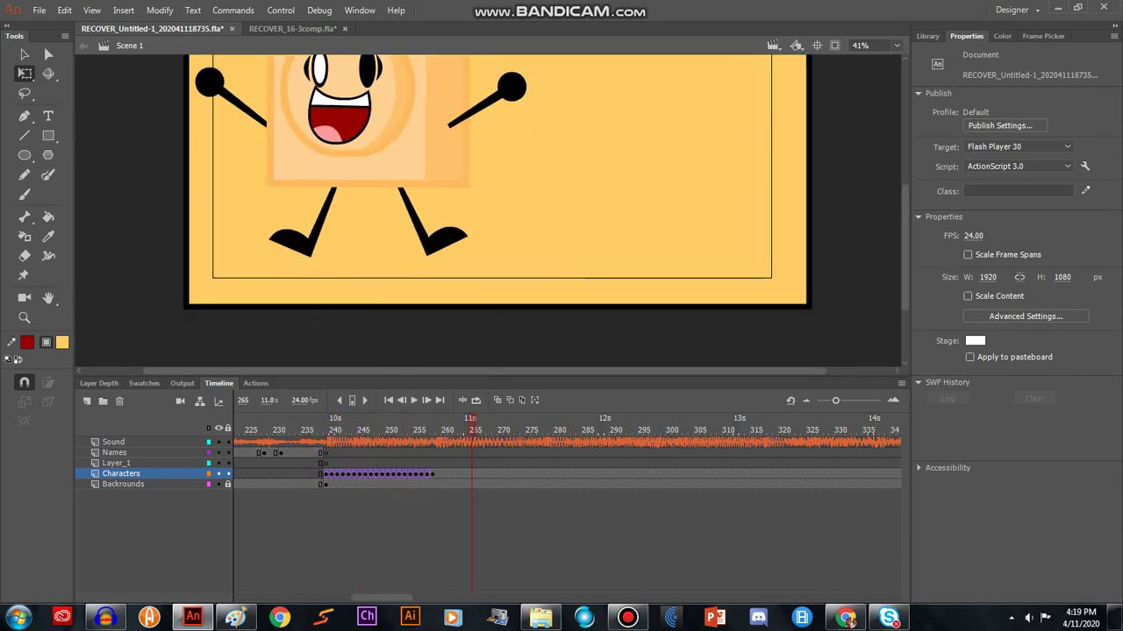
{"action": "key", "text": "Escape"}
{"action": "left_click_drag", "start_coordinate": [427, 429], "coordinate": [287, 430]}
{"action": "key", "text": "Return"}
{"action": "left_click", "coordinate": [378, 158]}
{"action": "key", "text": "Return"}
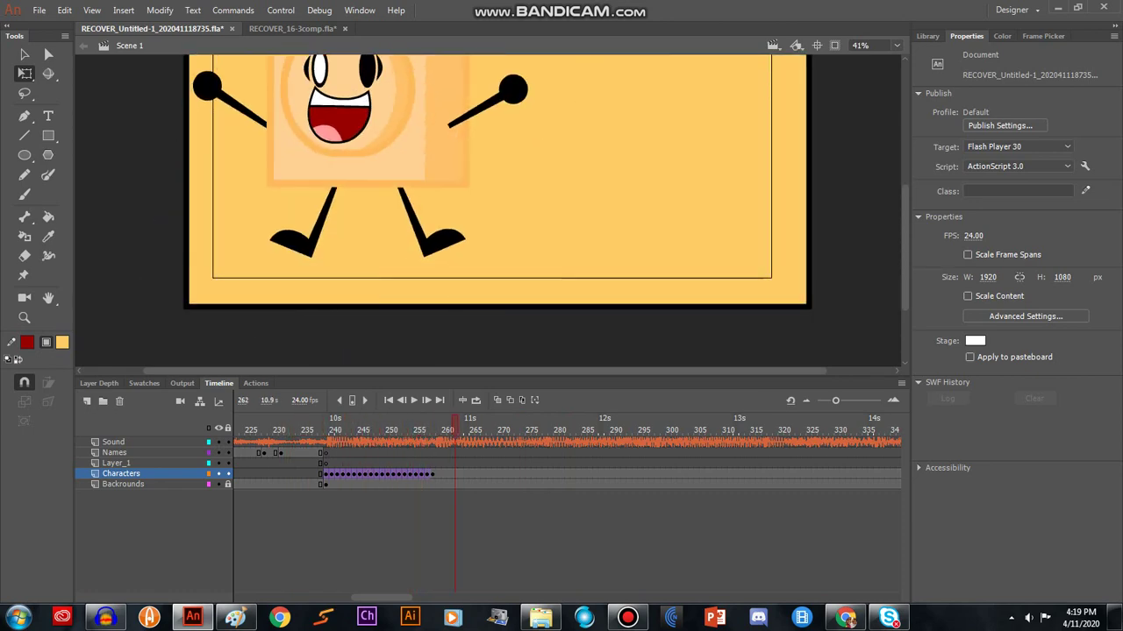
Inspect the AC Turner Rig symbol's own timeline around frame 258 and return to the main scene.
{"action": "left_click_drag", "start_coordinate": [438, 430], "coordinate": [472, 430]}
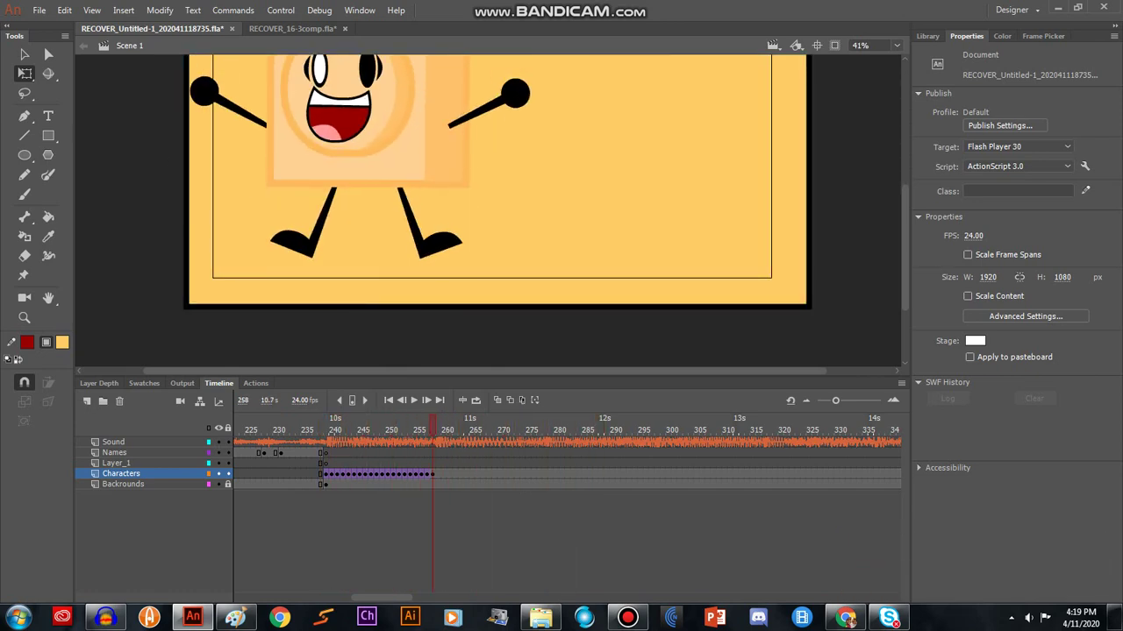
{"action": "double_click", "coordinate": [353, 140]}
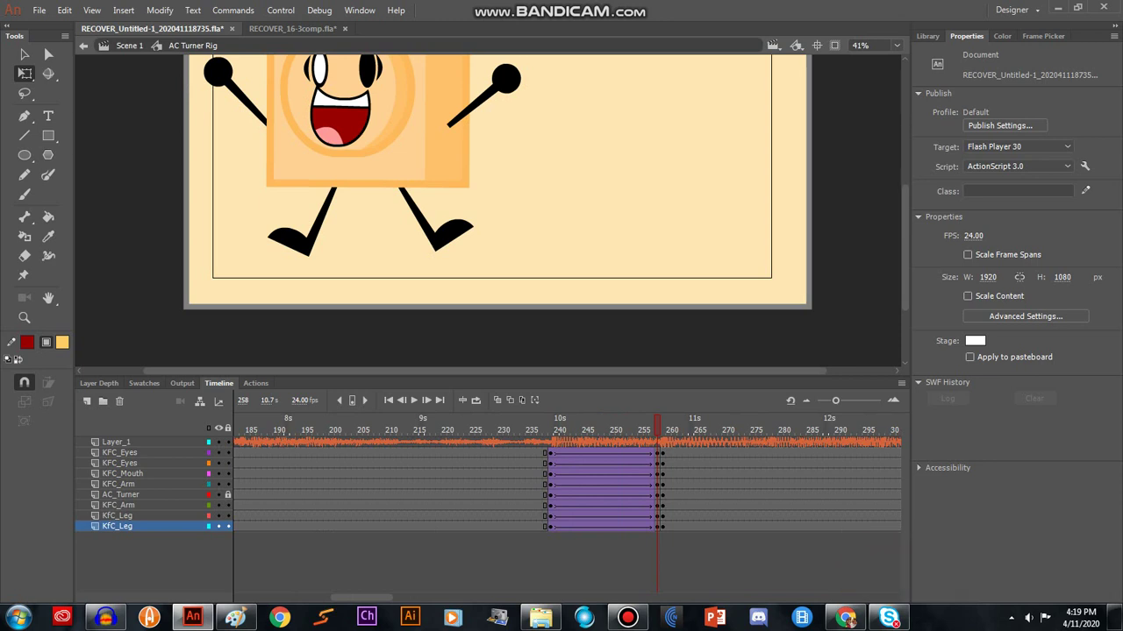
{"action": "key", "text": "ctrl+e"}
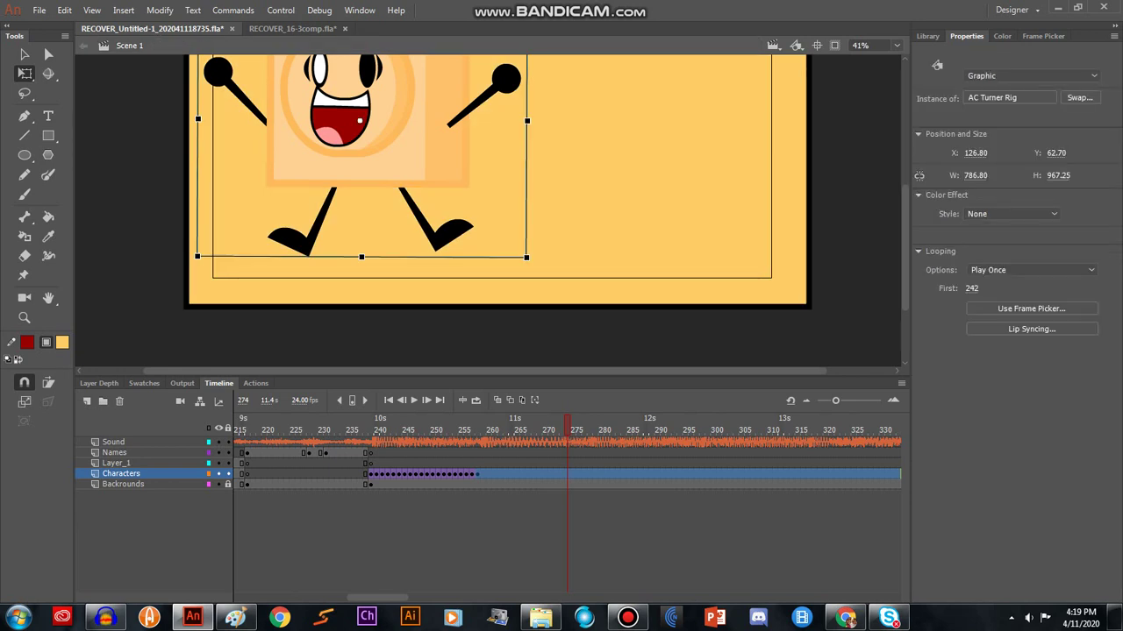
Set the rig's looping to start from frame 258 on the Characters keyframe at frame 258.
{"action": "key", "text": "comma"}
{"action": "key", "text": "comma"}
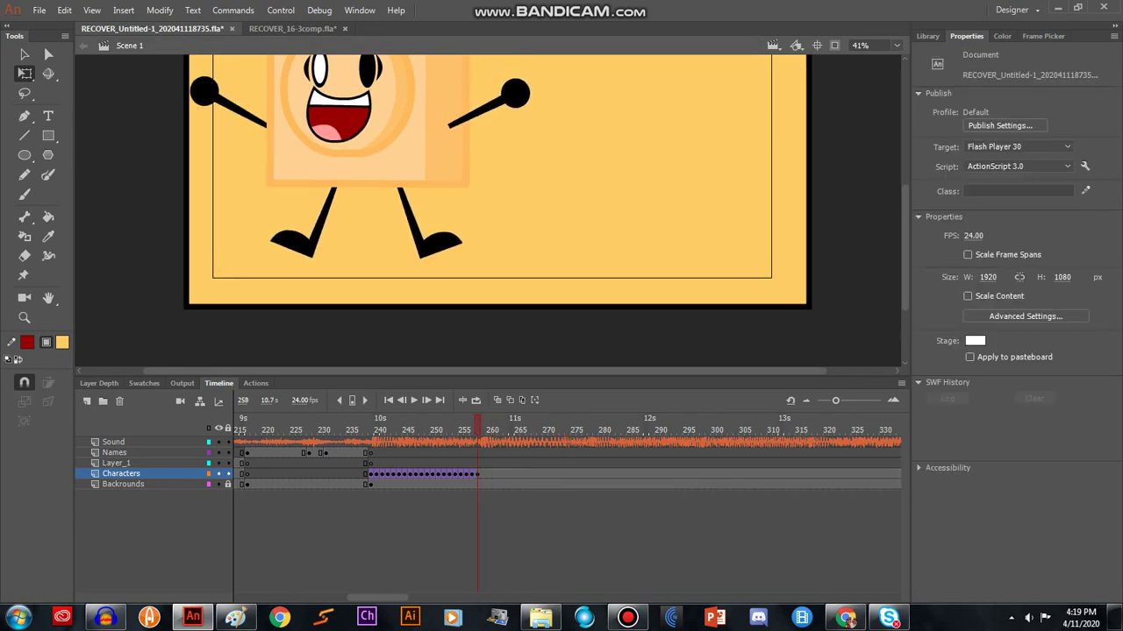
{"action": "left_click", "coordinate": [477, 474]}
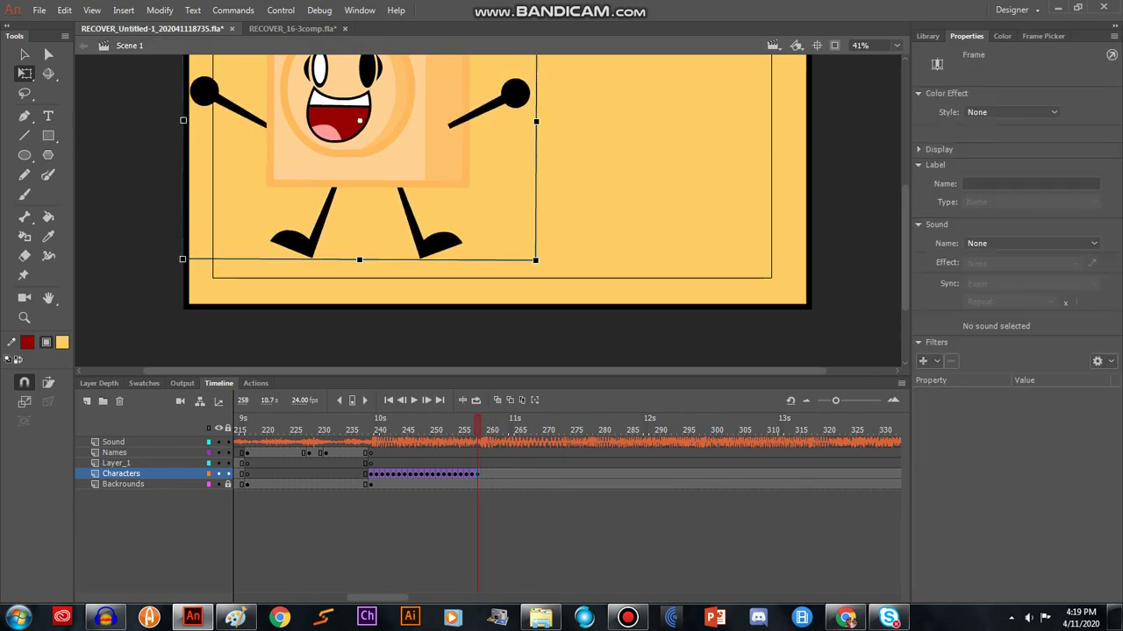
{"action": "key", "text": "comma"}
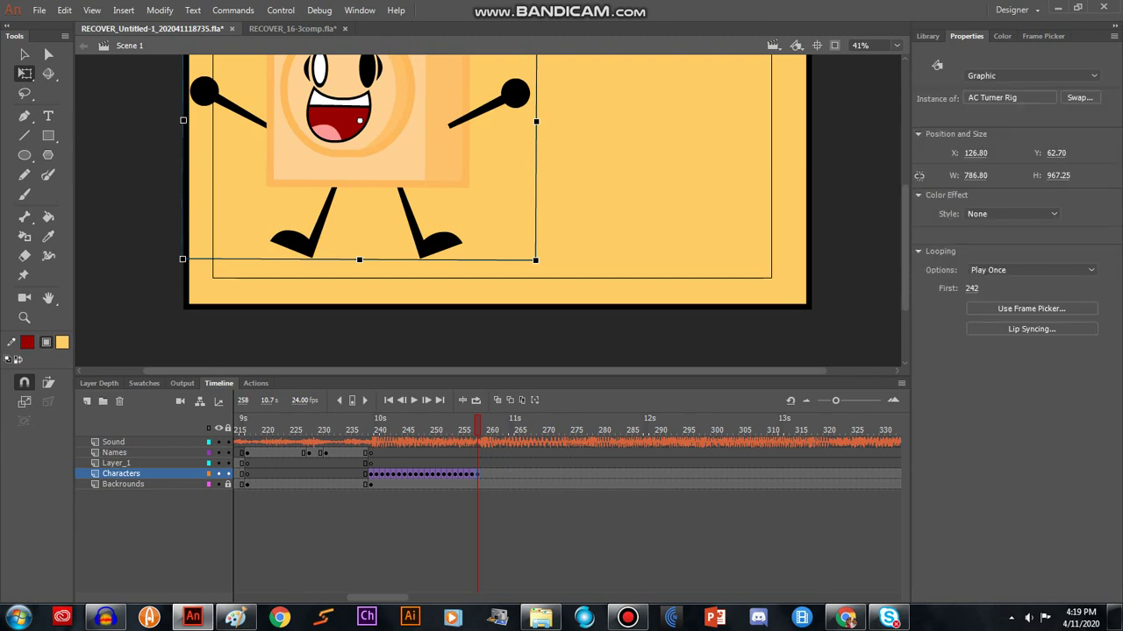
{"action": "type", "text": "258"}
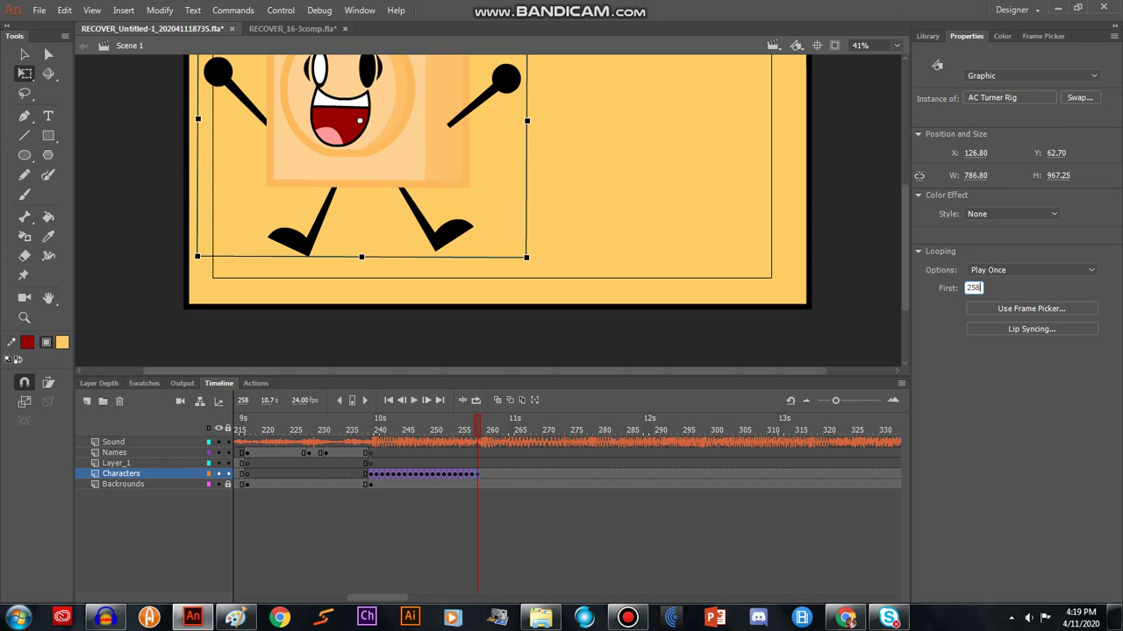
{"action": "key", "text": "Return"}
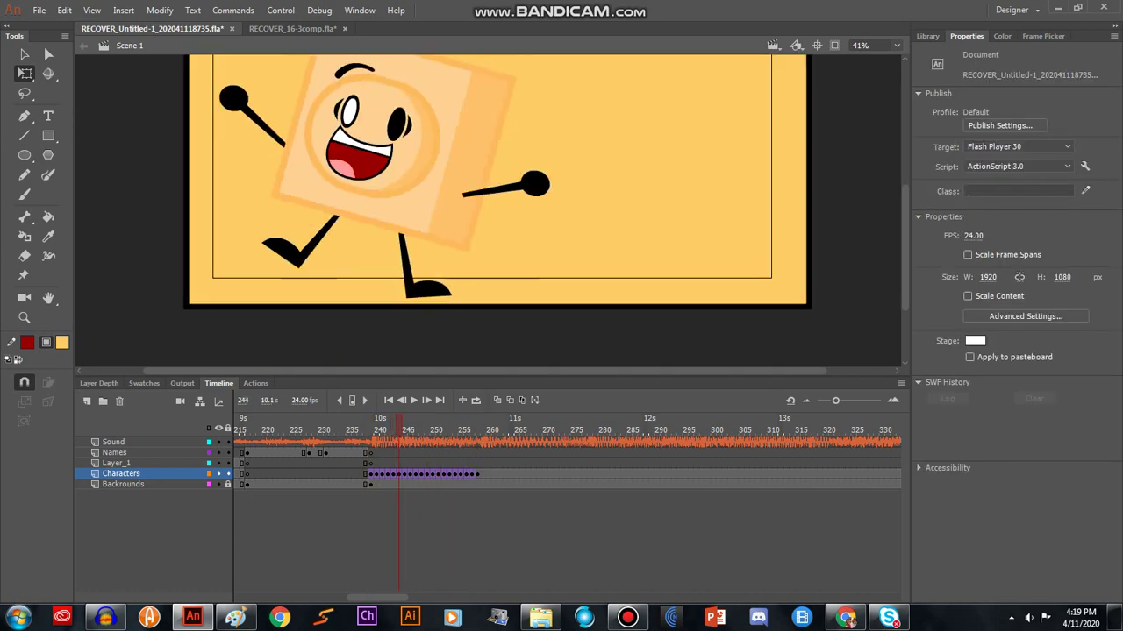
Replay the animation from before frame 239, inspect frame 259, and play once more from frame 239.
{"action": "left_click_drag", "start_coordinate": [443, 430], "coordinate": [325, 430]}
{"action": "key", "text": "Return"}
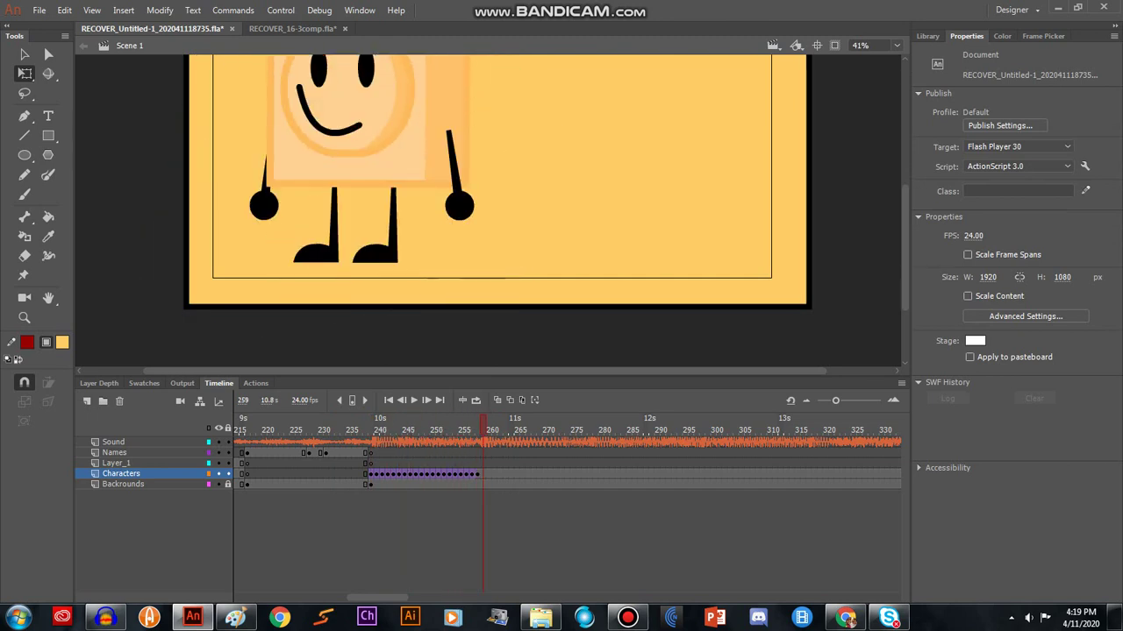
{"action": "left_click", "coordinate": [483, 473]}
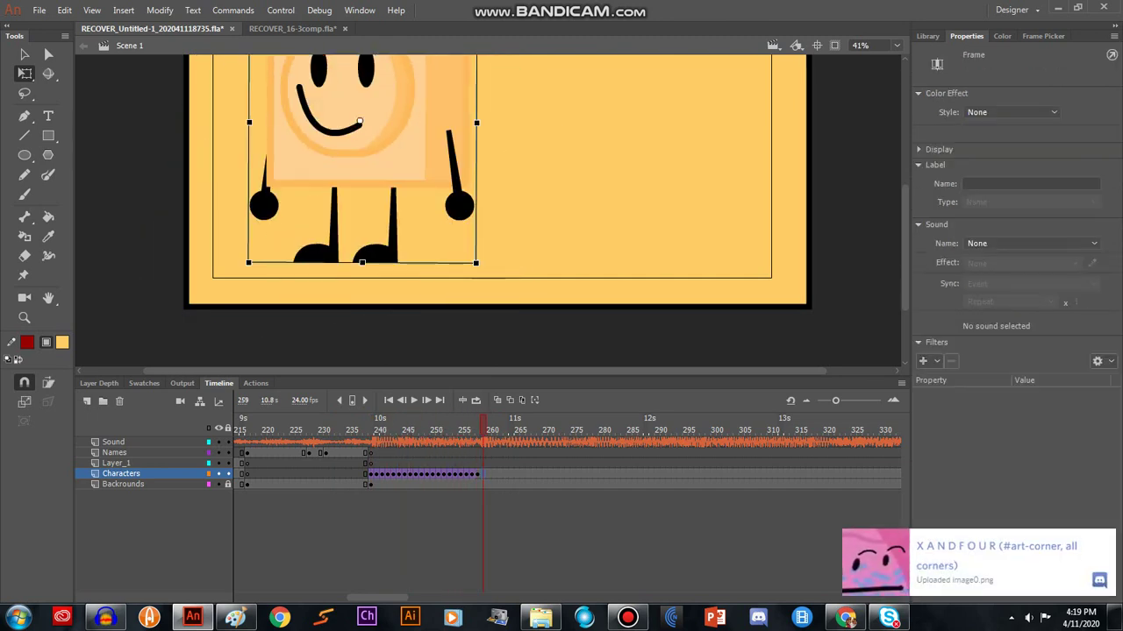
{"action": "left_click", "coordinate": [371, 452]}
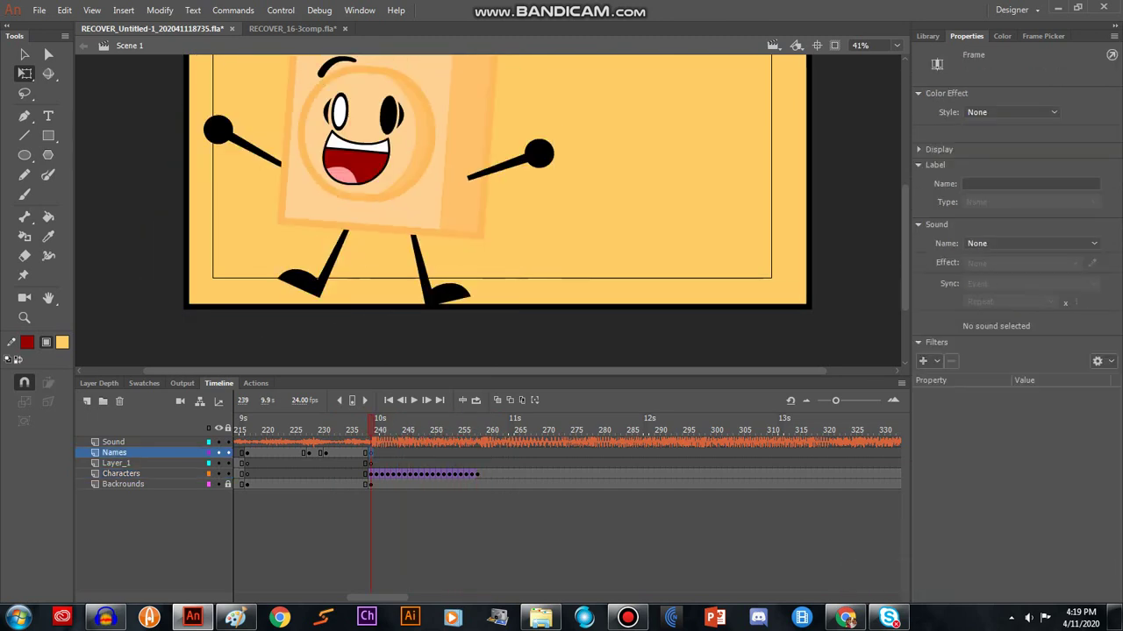
{"action": "key", "text": "Return"}
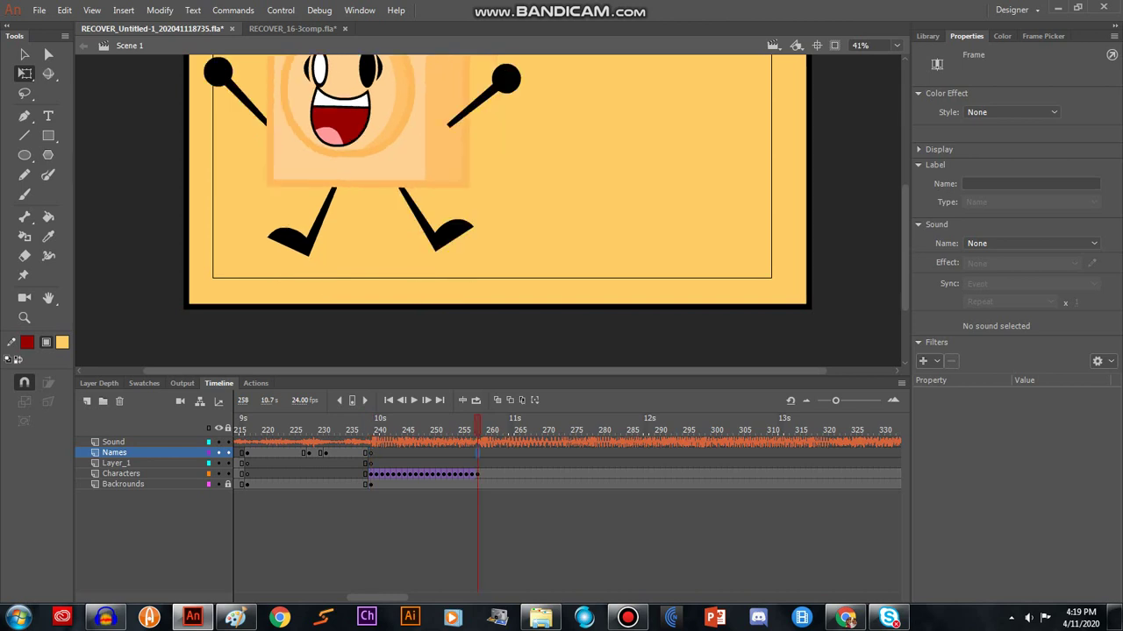
Insert keyframes at frame 258 on the Names, Layer_1 and Backrounds layers.
{"action": "key", "text": "period"}
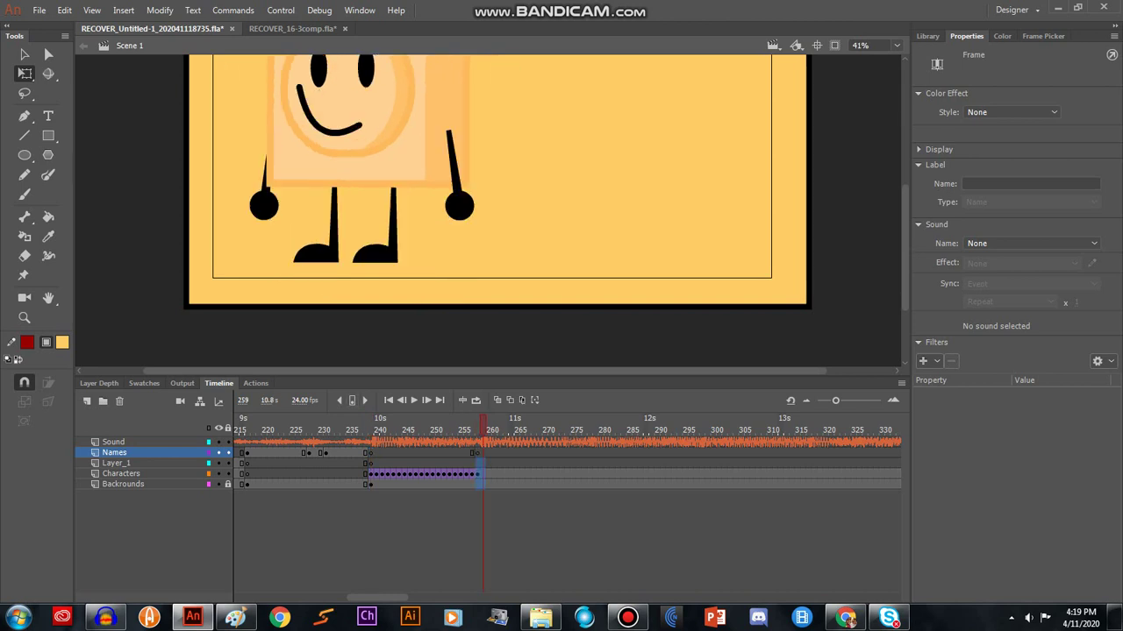
{"action": "key", "text": "comma"}
{"action": "left_click", "coordinate": [478, 474]}
{"action": "left_click", "coordinate": [353, 401]}
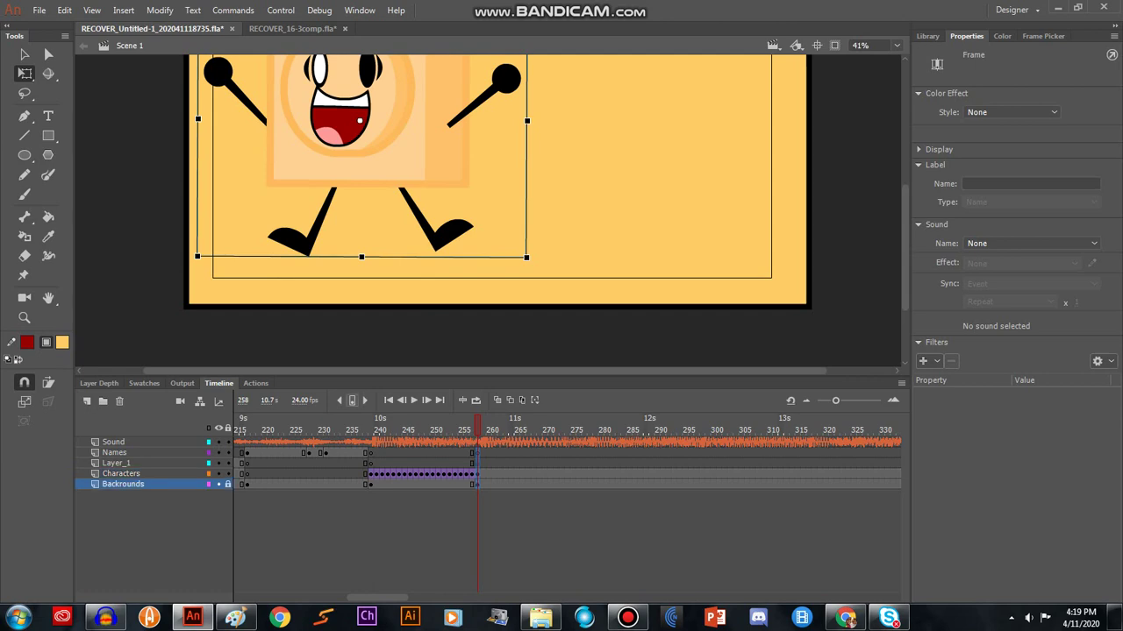
Play the animation from frame 239 and scrub past frame 258 to examine the section that follows.
{"action": "key", "text": "Return"}
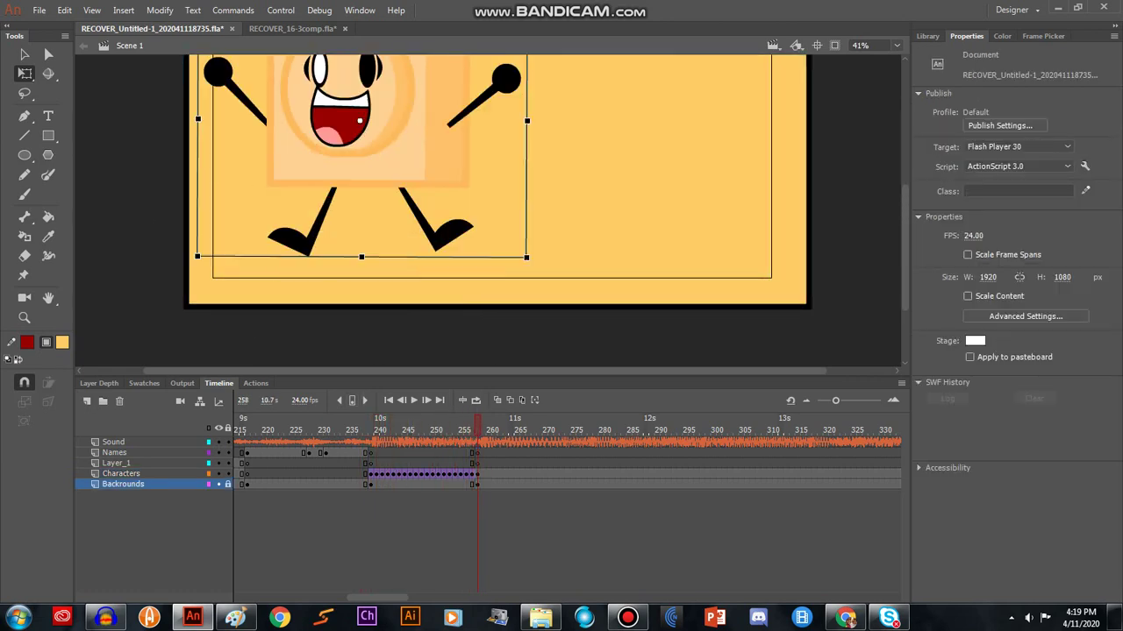
{"action": "left_click_drag", "start_coordinate": [432, 423], "coordinate": [371, 422]}
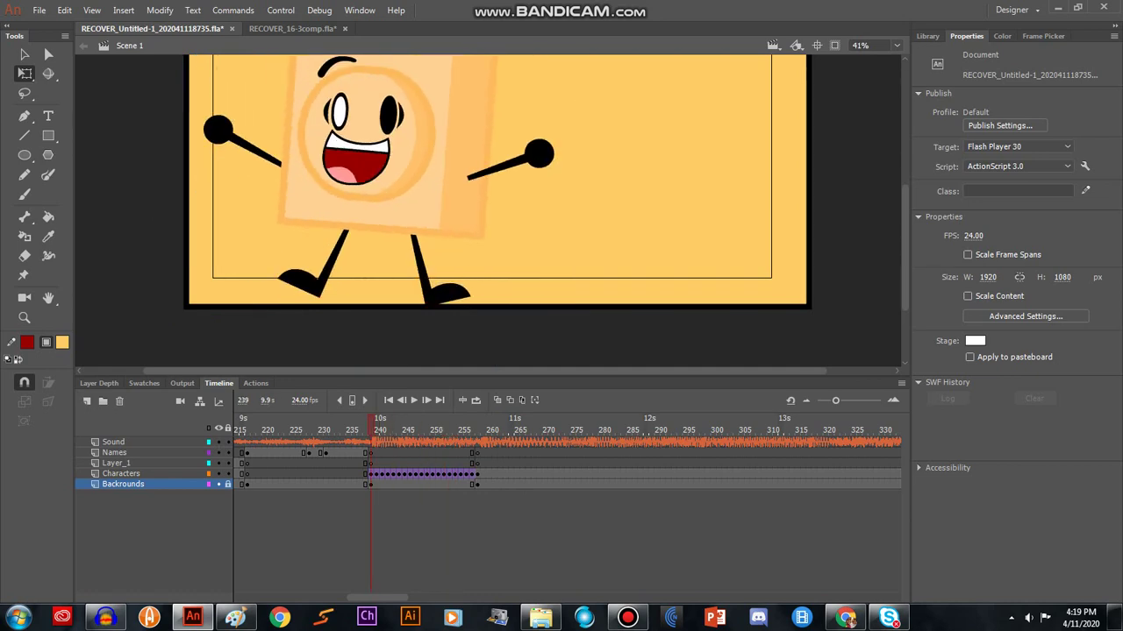
{"action": "left_click", "coordinate": [371, 453]}
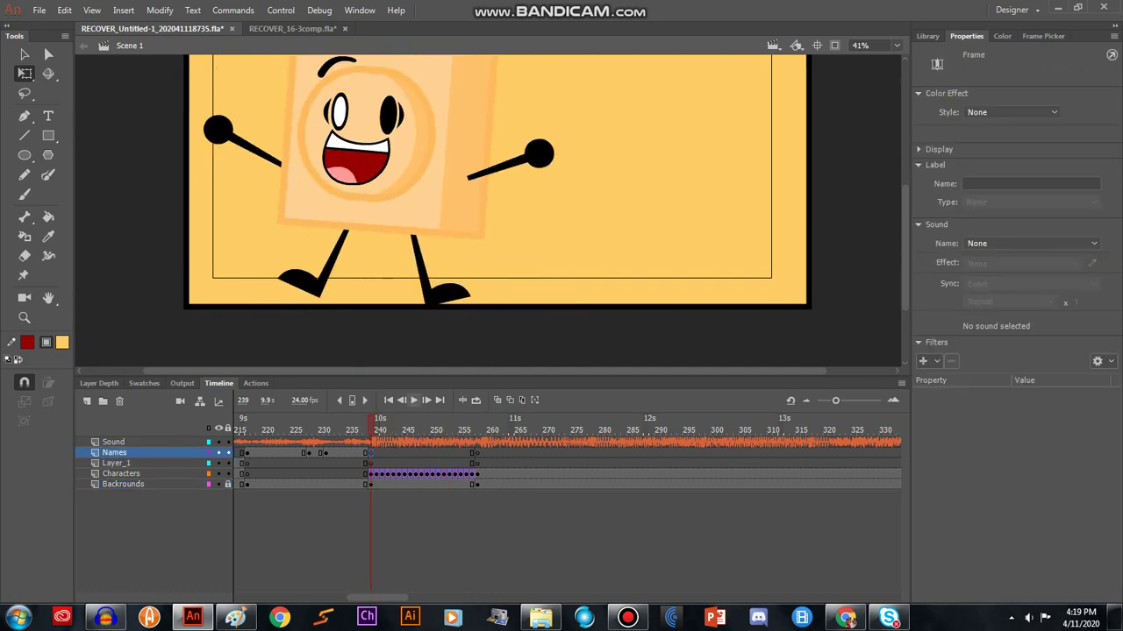
{"action": "key", "text": "Return"}
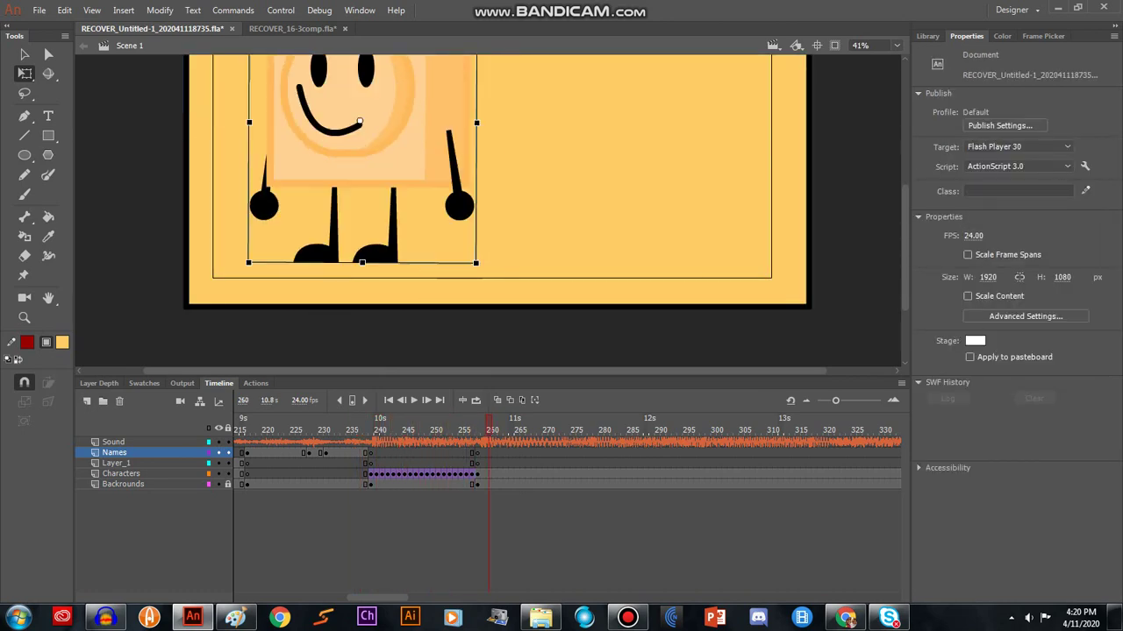
{"action": "left_click_drag", "start_coordinate": [652, 422], "coordinate": [488, 423]}
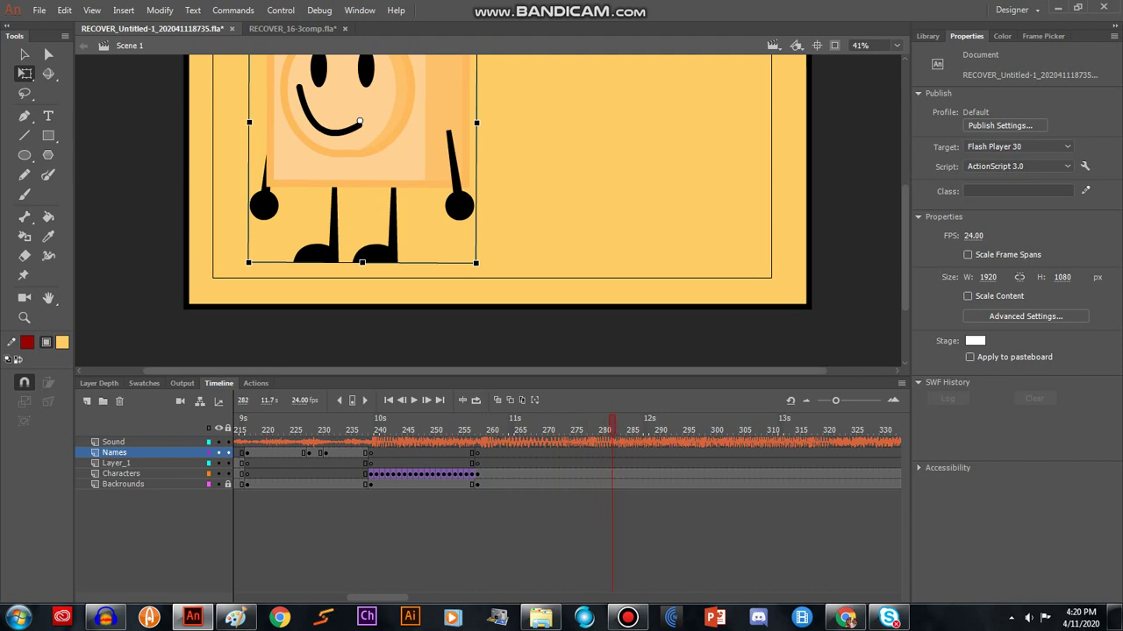
Insert keyframes at frame 277 on the Names, Layer_1 and Backrounds layers, and return to frame 250 of the Characters layer.
{"action": "key", "text": "comma"}
{"action": "key", "text": "Escape"}
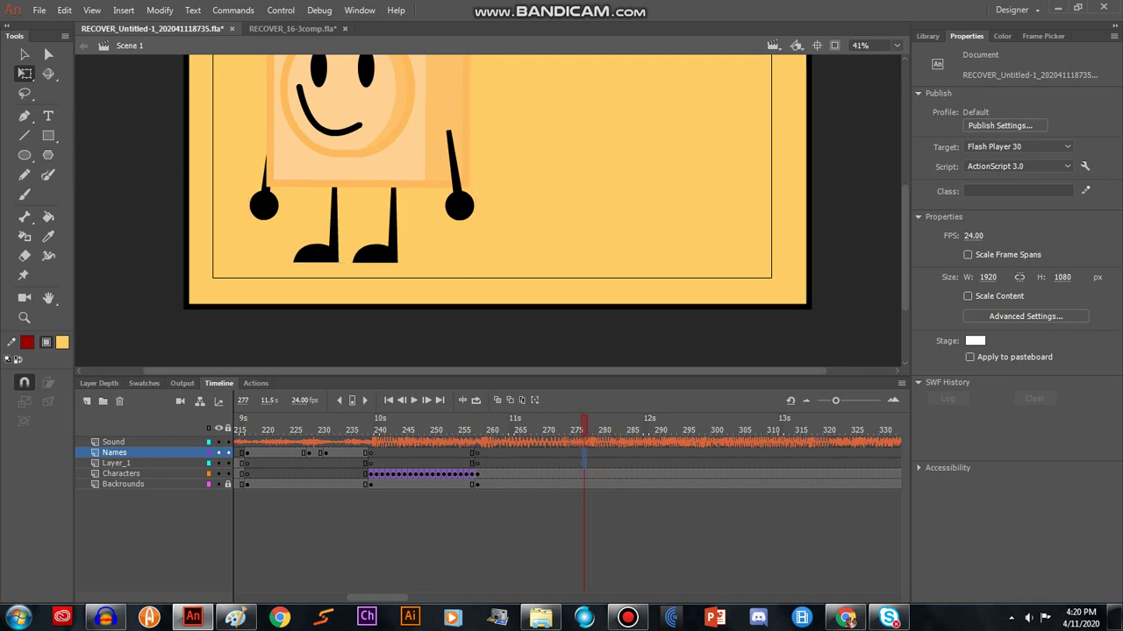
{"action": "left_click", "coordinate": [121, 474]}
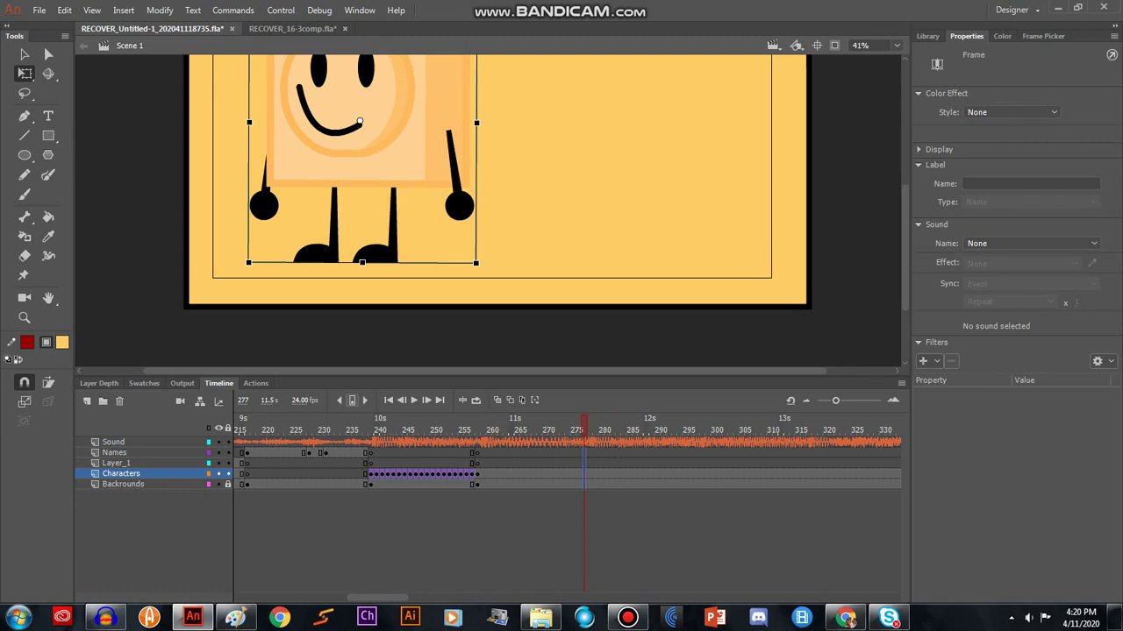
{"action": "left_click", "coordinate": [433, 474]}
{"action": "key", "text": "Escape"}
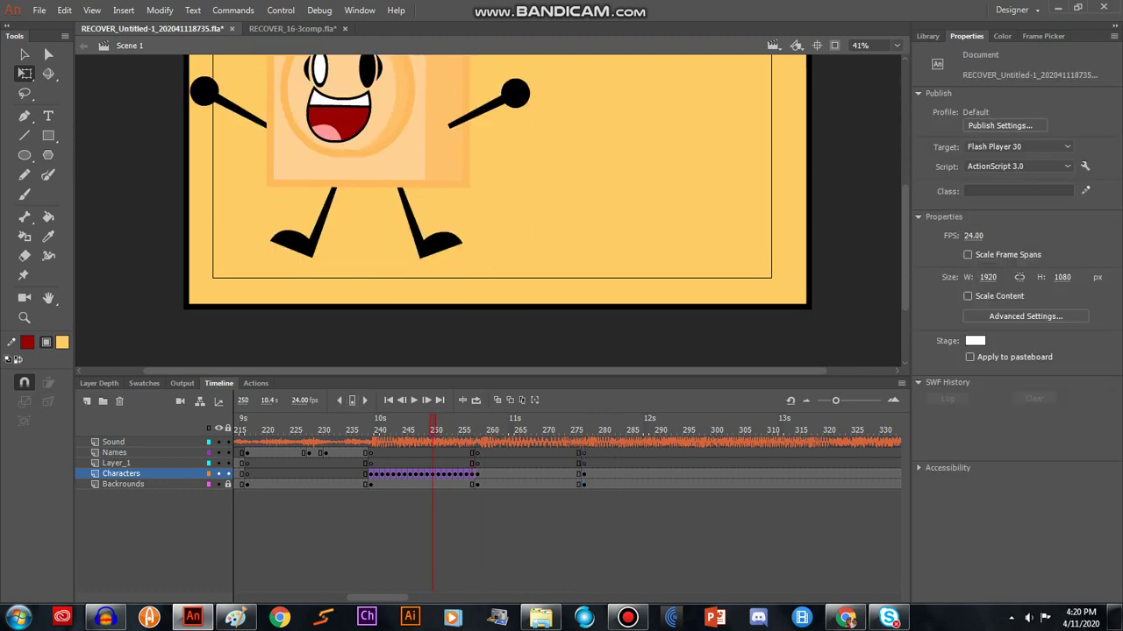
{"action": "left_click", "coordinate": [421, 454]}
{"action": "scroll", "coordinate": [497, 210], "scroll_direction": "up", "scroll_amount": 3}
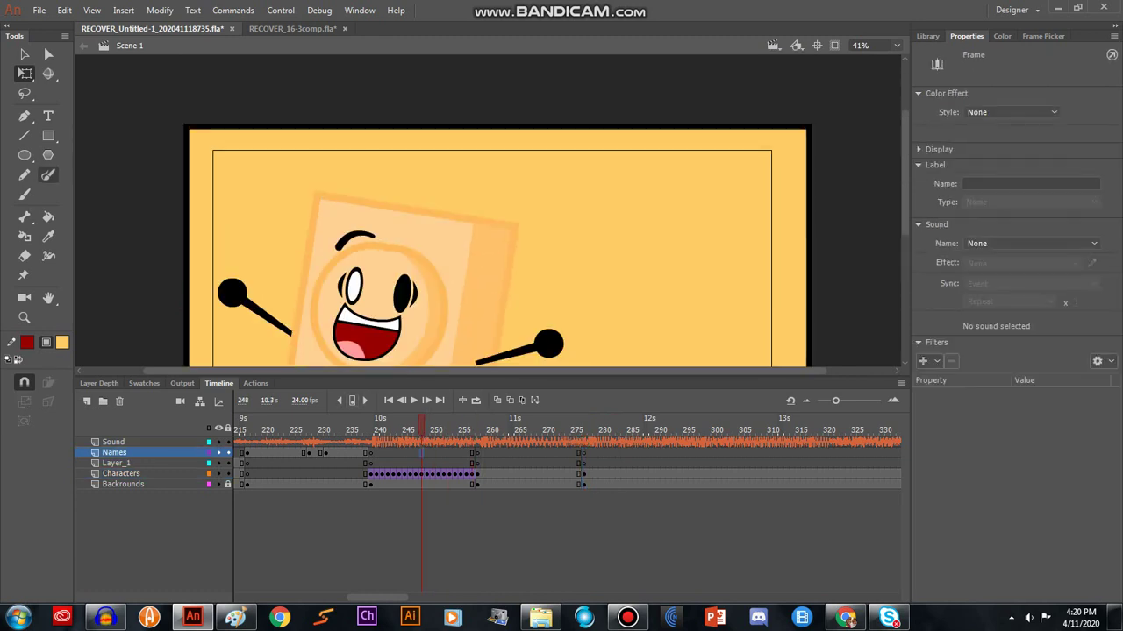
{"action": "left_click", "coordinate": [48, 115]}
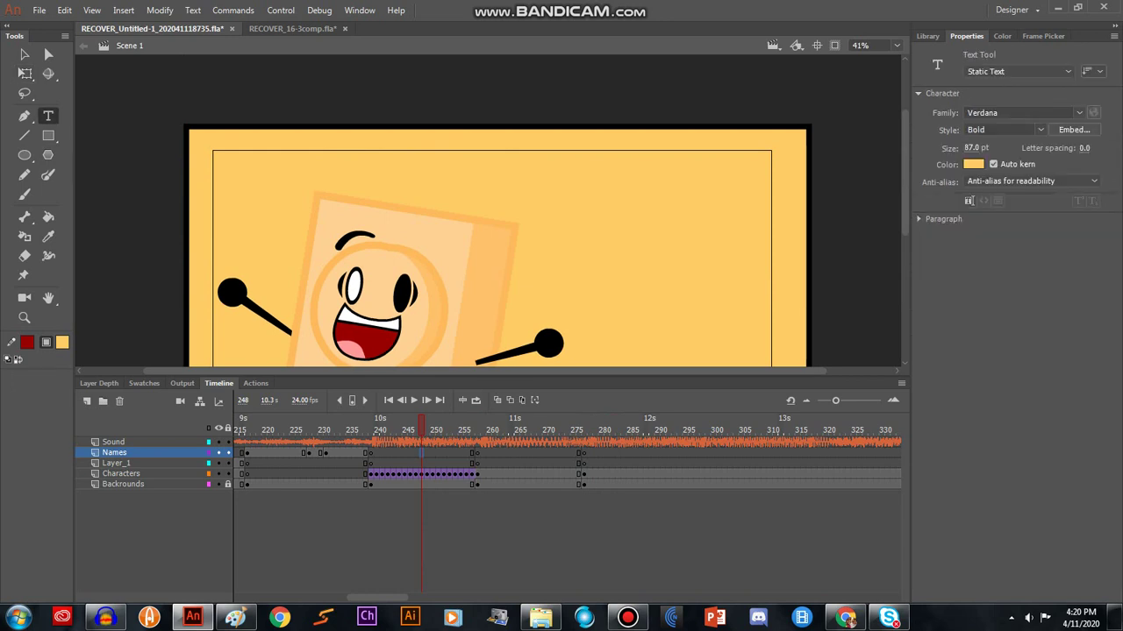
{"action": "left_click", "coordinate": [974, 165]}
{"action": "left_click", "coordinate": [493, 272]}
{"action": "left_click", "coordinate": [535, 192]}
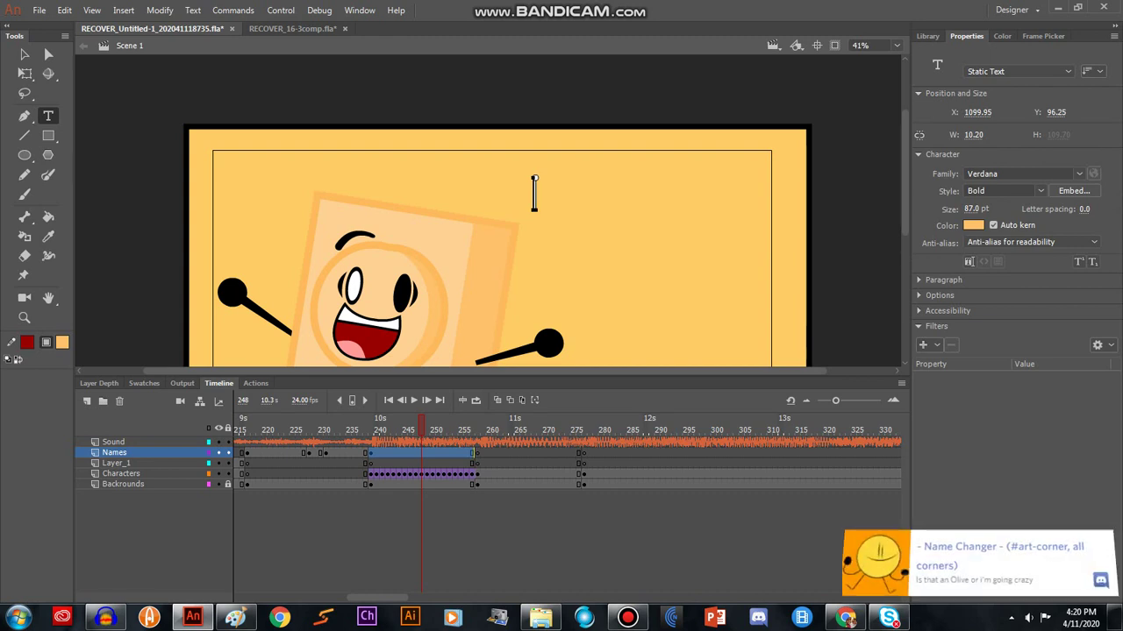
{"action": "type", "text": "AC Turb"}
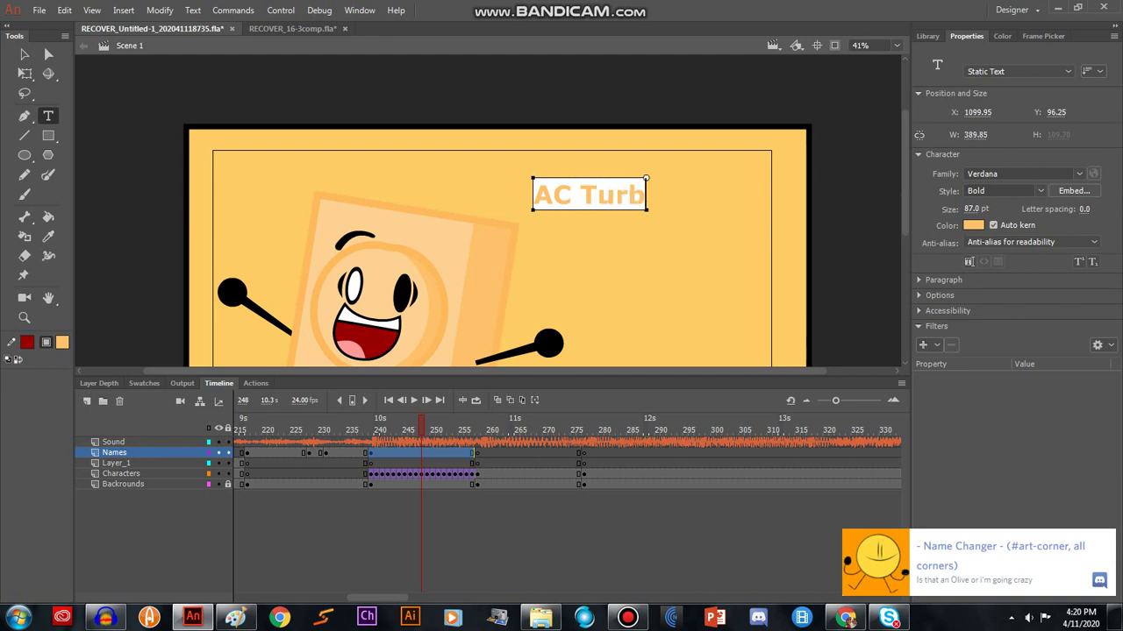
{"action": "key", "text": "BackSpace"}
{"action": "type", "text": "ne"}
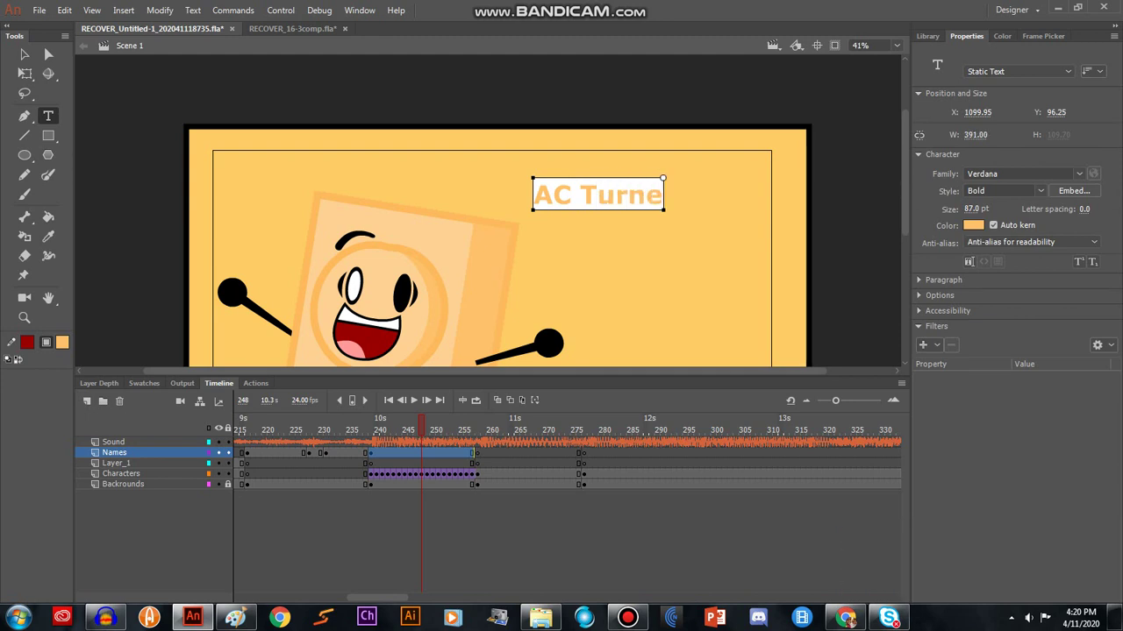
{"action": "type", "text": "rq"}
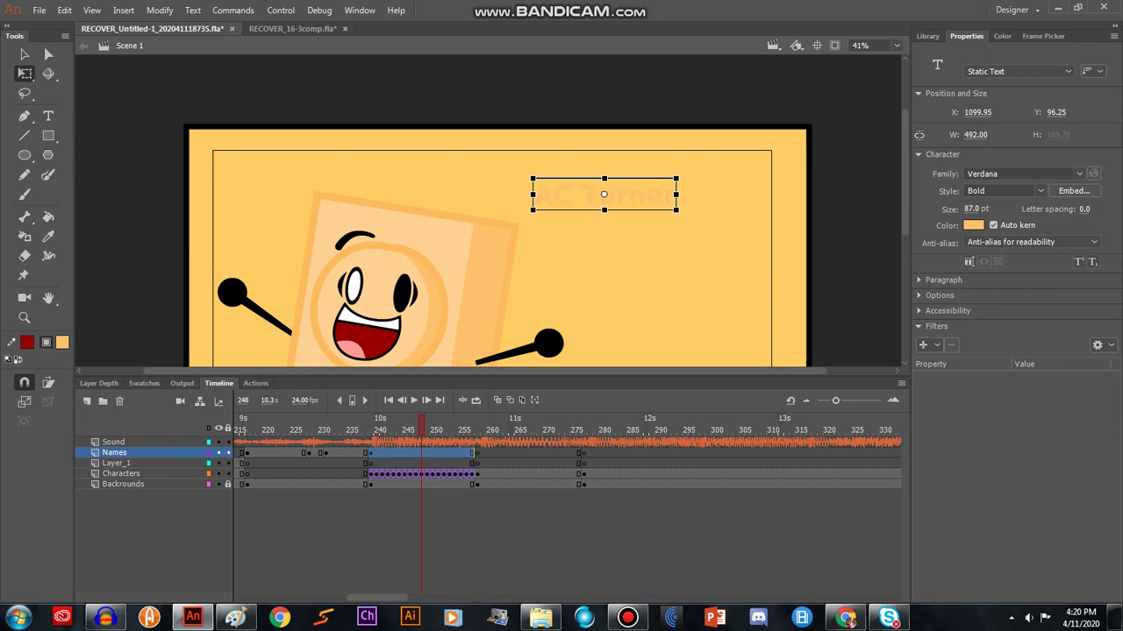
Enlarge the "AC Turner" text to about 1108 px wide and move it into the stage's upper-right area, at about X 766, Y -47.
{"action": "left_click_drag", "start_coordinate": [677, 210], "coordinate": [766, 230]}
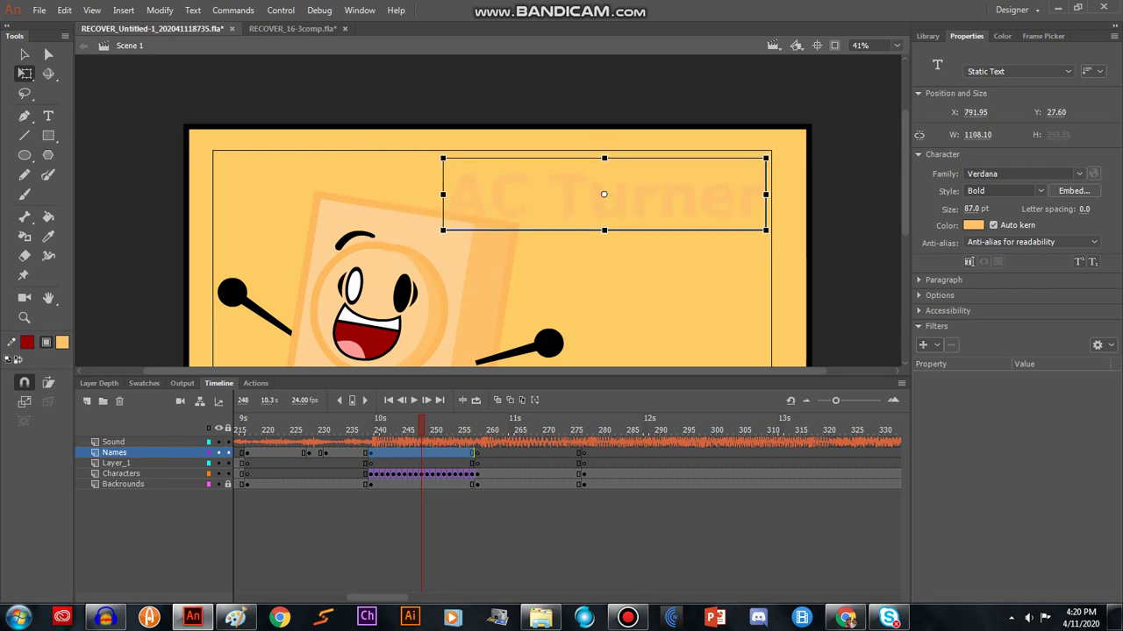
{"action": "left_click_drag", "start_coordinate": [631, 207], "coordinate": [583, 187]}
{"action": "key", "text": "shift+Right"}
{"action": "key", "text": "shift+Right"}
{"action": "key", "text": "shift+Right"}
{"action": "key", "text": "shift+Right"}
{"action": "key", "text": "shift+Right"}
{"action": "key", "text": "shift+Right"}
{"action": "key", "text": "shift+Right"}
{"action": "key", "text": "shift+Right"}
{"action": "key", "text": "shift+Right"}
{"action": "key", "text": "shift+Right"}
{"action": "key", "text": "shift+Right"}
{"action": "key", "text": "shift+Right"}
{"action": "key", "text": "shift+Right"}
{"action": "key", "text": "shift+Right"}
{"action": "key", "text": "shift+Up"}
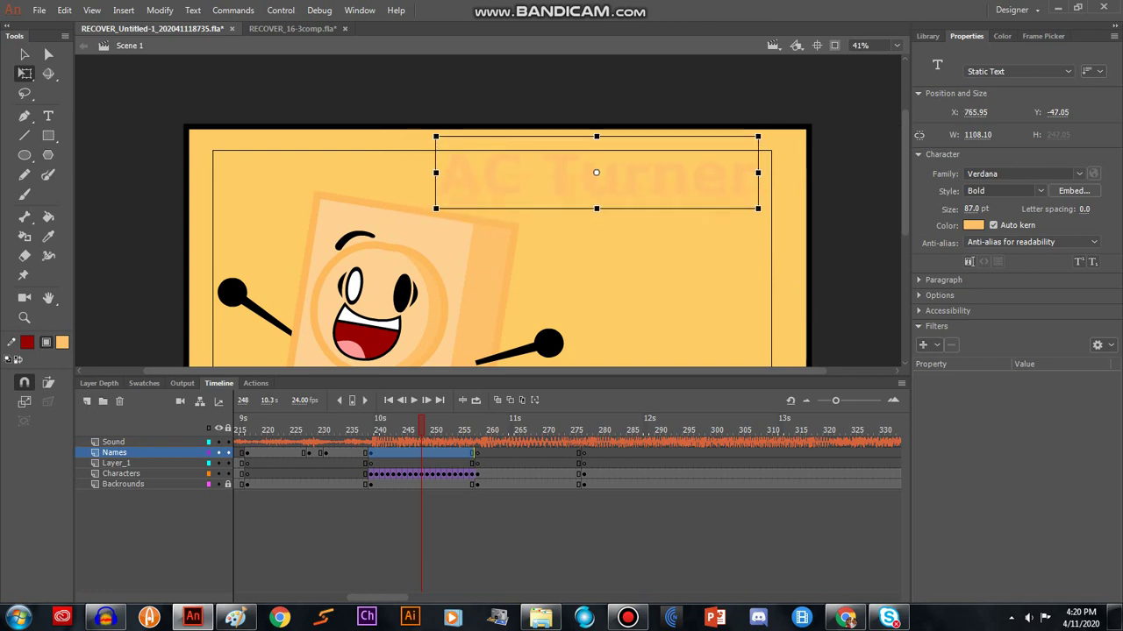
{"action": "key", "text": "Escape"}
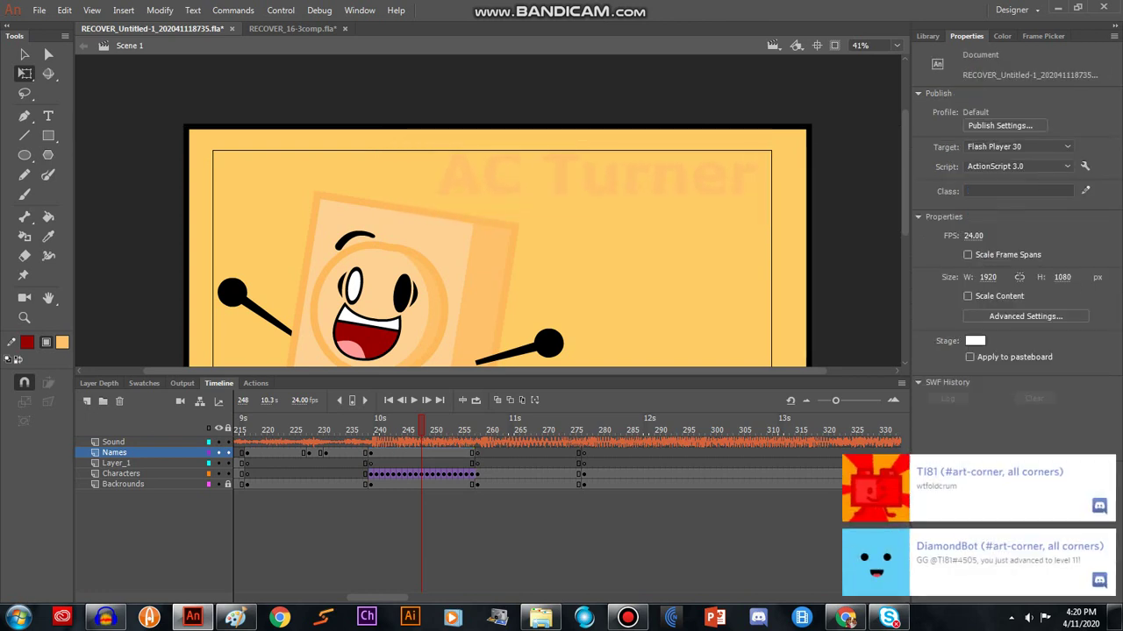
Clip the content outside the stage and play the animation from frame 239 to review the name text with the shaking character.
{"action": "left_click", "coordinate": [834, 45]}
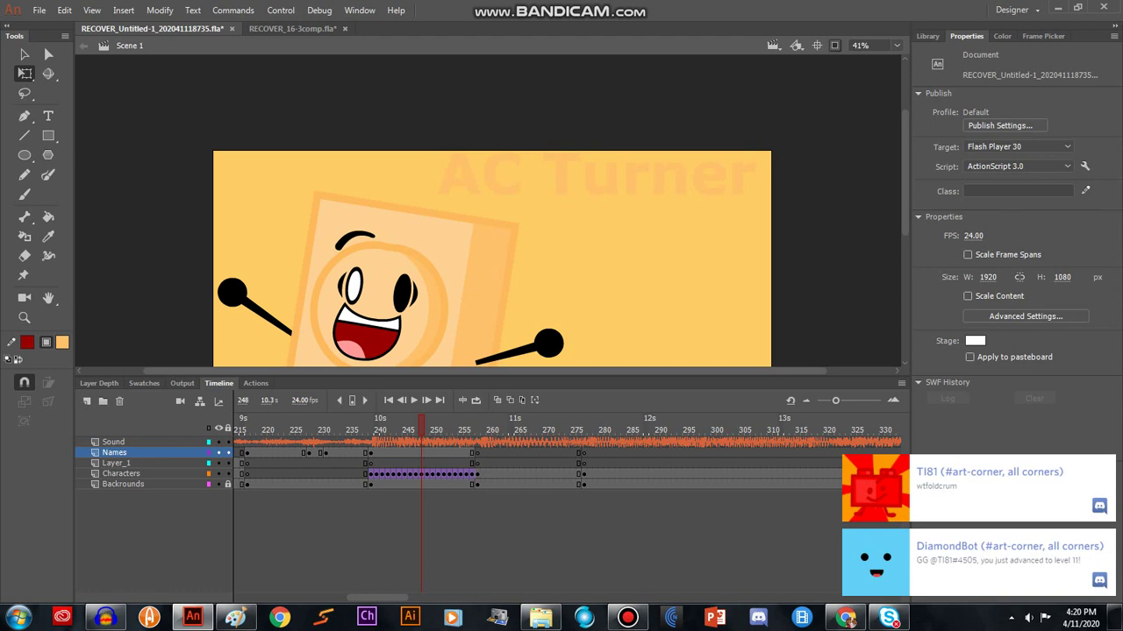
{"action": "key", "text": "comma"}
{"action": "key", "text": "comma"}
{"action": "key", "text": "comma"}
{"action": "key", "text": "comma"}
{"action": "key", "text": "comma"}
{"action": "key", "text": "comma"}
{"action": "key", "text": "comma"}
{"action": "key", "text": "comma"}
{"action": "key", "text": "comma"}
{"action": "key", "text": "comma"}
{"action": "key", "text": "comma"}
{"action": "key", "text": "comma"}
{"action": "key", "text": "comma"}
{"action": "key", "text": "comma"}
{"action": "key", "text": "comma"}
{"action": "key", "text": "comma"}
{"action": "key", "text": "period"}
{"action": "key", "text": "period"}
{"action": "key", "text": "period"}
{"action": "key", "text": "period"}
{"action": "key", "text": "period"}
{"action": "key", "text": "period"}
{"action": "key", "text": "period"}
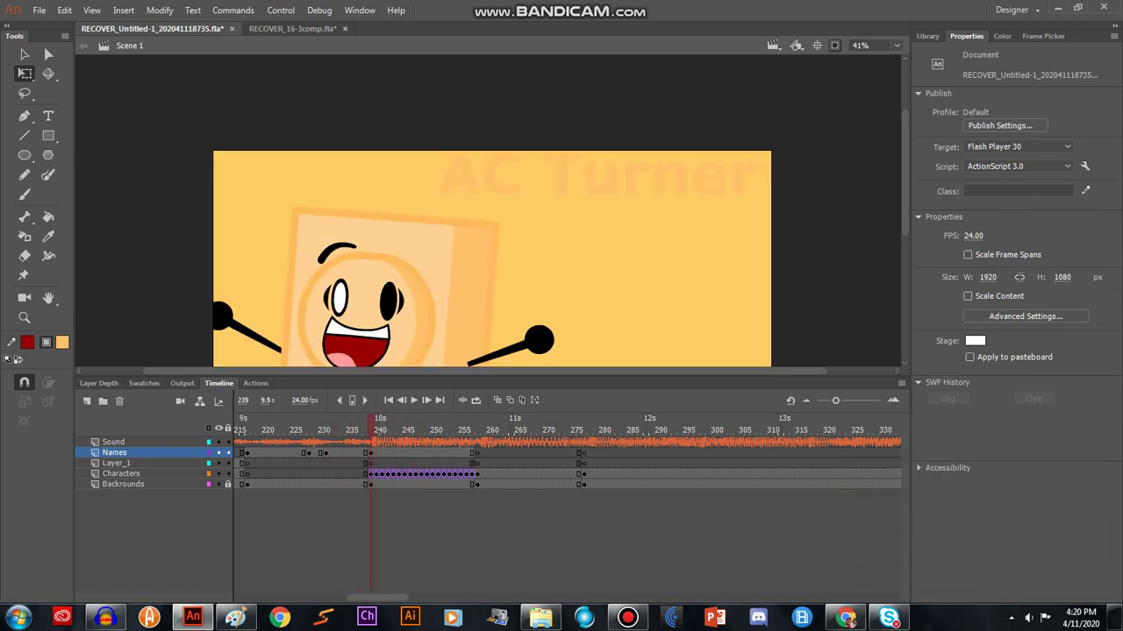
{"action": "key", "text": "Return"}
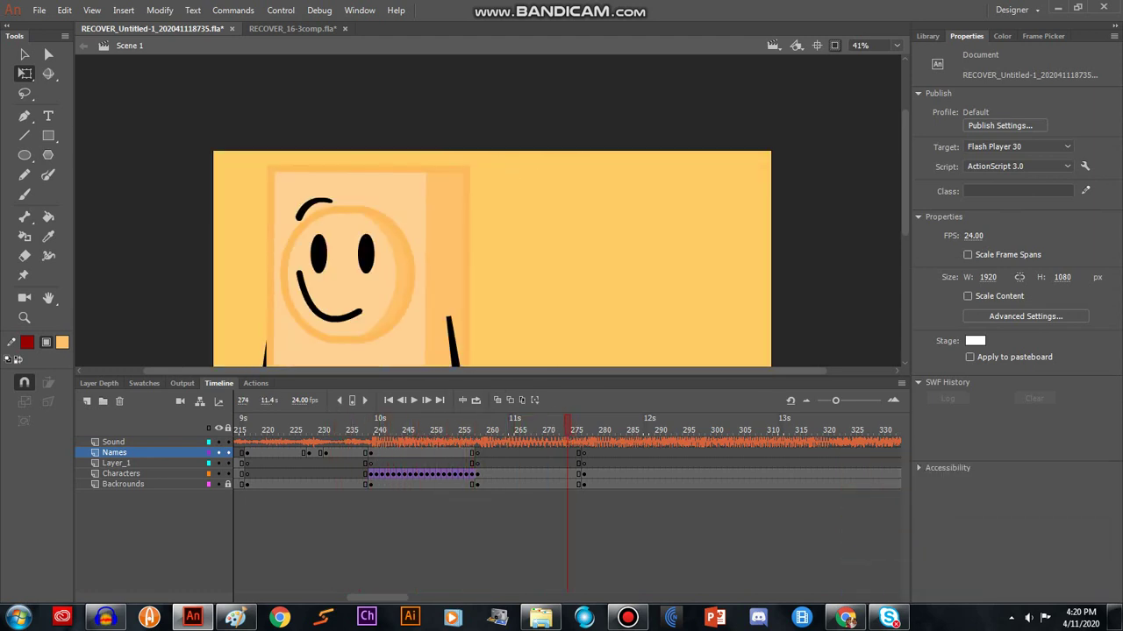
Swap the AC Turner Rig instance at frame 262 for the Animate CC Rig and move it slightly down on the stage.
{"action": "left_click_drag", "start_coordinate": [567, 423], "coordinate": [501, 423]}
{"action": "left_click", "coordinate": [377, 281]}
{"action": "scroll", "coordinate": [377, 280], "scroll_direction": "down", "scroll_amount": 2}
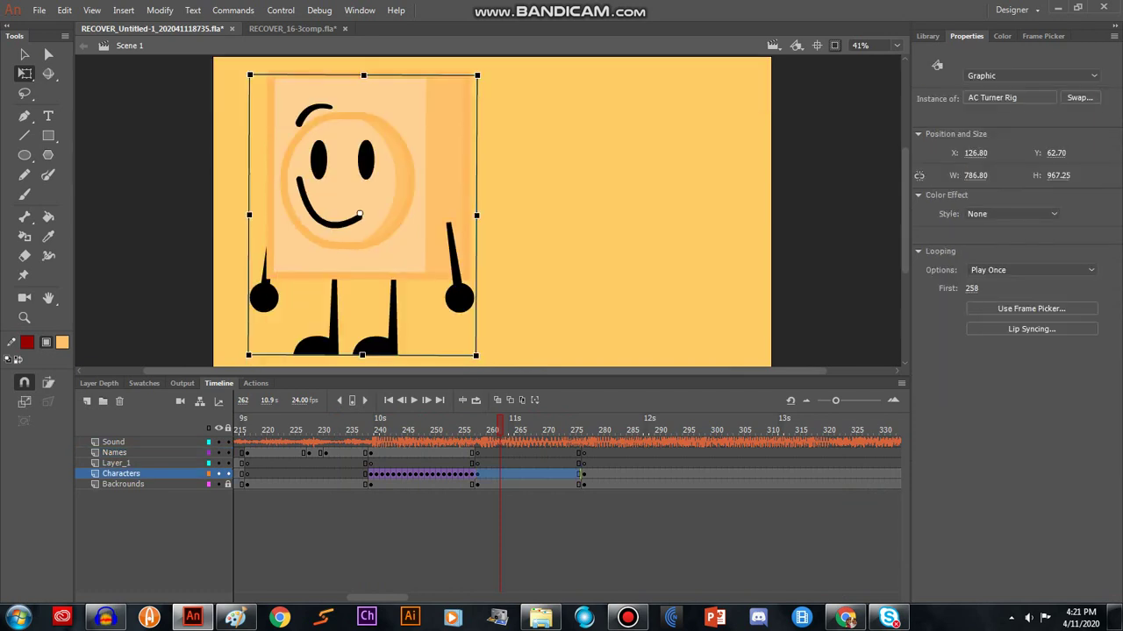
{"action": "left_click", "coordinate": [1079, 97]}
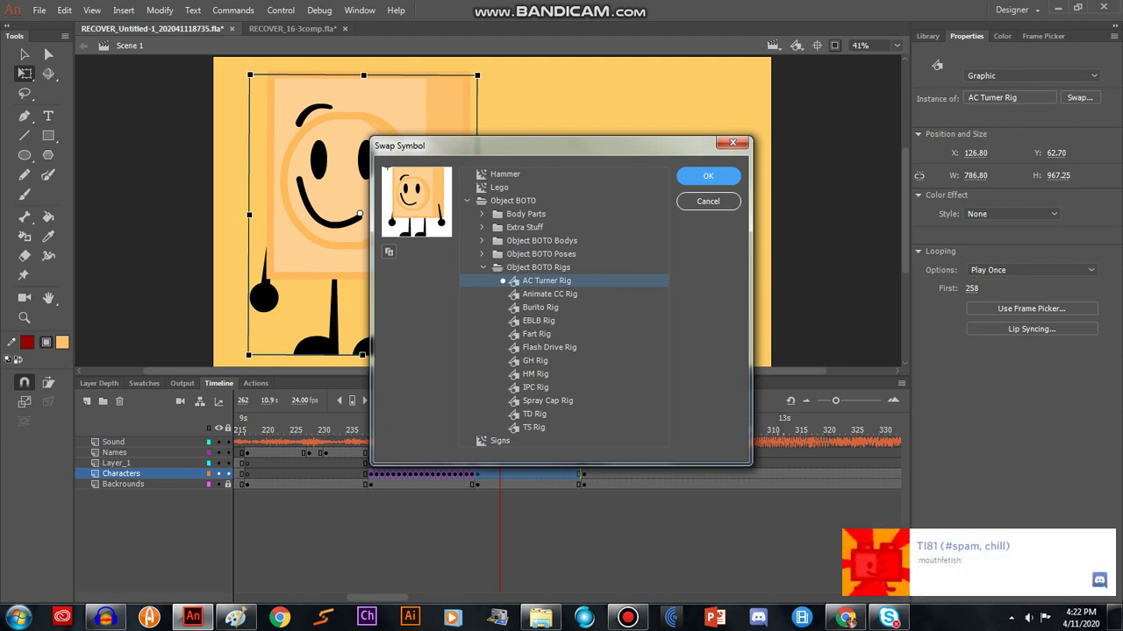
{"action": "left_click", "coordinate": [550, 294]}
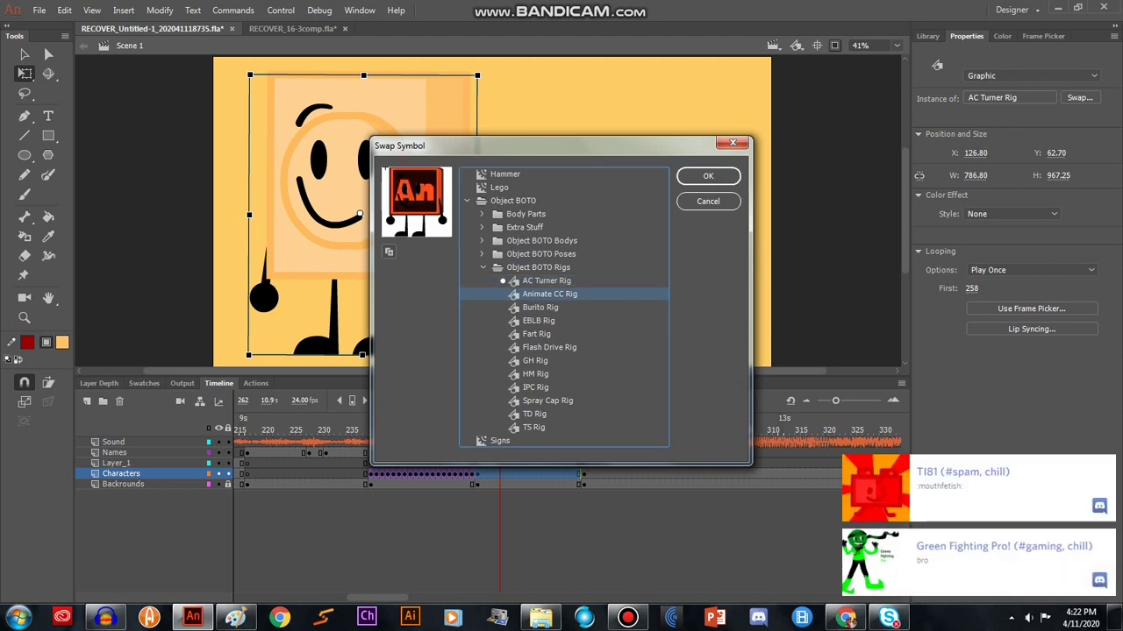
{"action": "left_click", "coordinate": [708, 176]}
{"action": "key", "text": "Return"}
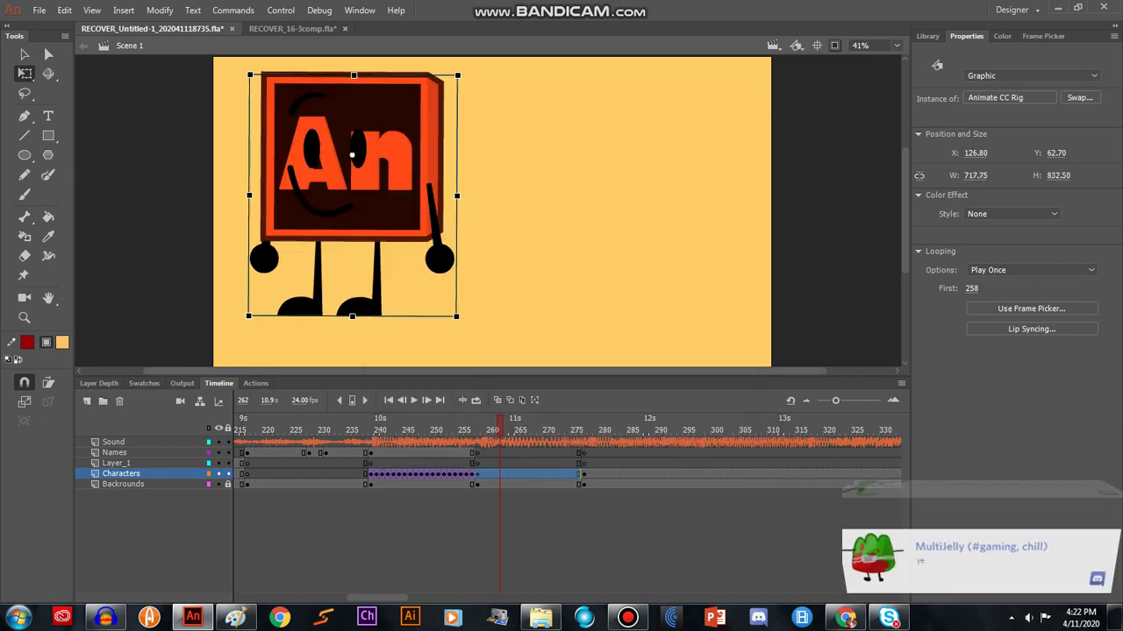
{"action": "left_click_drag", "start_coordinate": [352, 155], "coordinate": [351, 179]}
{"action": "key", "text": "Escape"}
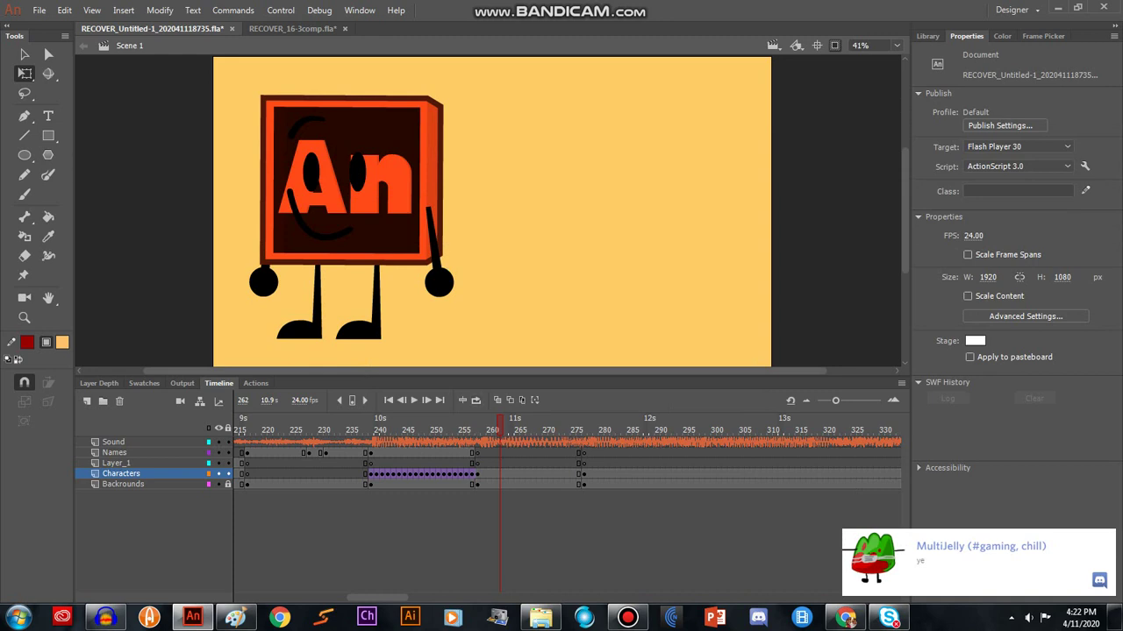
Unlock the Backrounds layer and fill its background shape at frame 262 with the Animate CC Rig's bright orange, #FF4A19.
{"action": "left_click", "coordinate": [123, 484]}
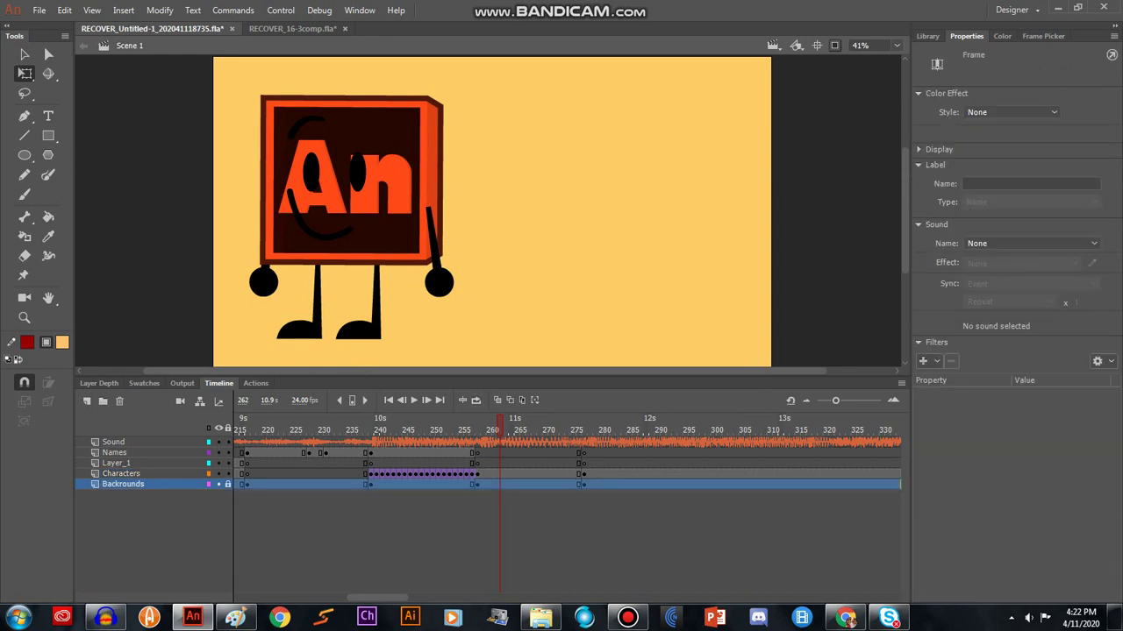
{"action": "left_click", "coordinate": [228, 484]}
{"action": "left_click", "coordinate": [513, 299]}
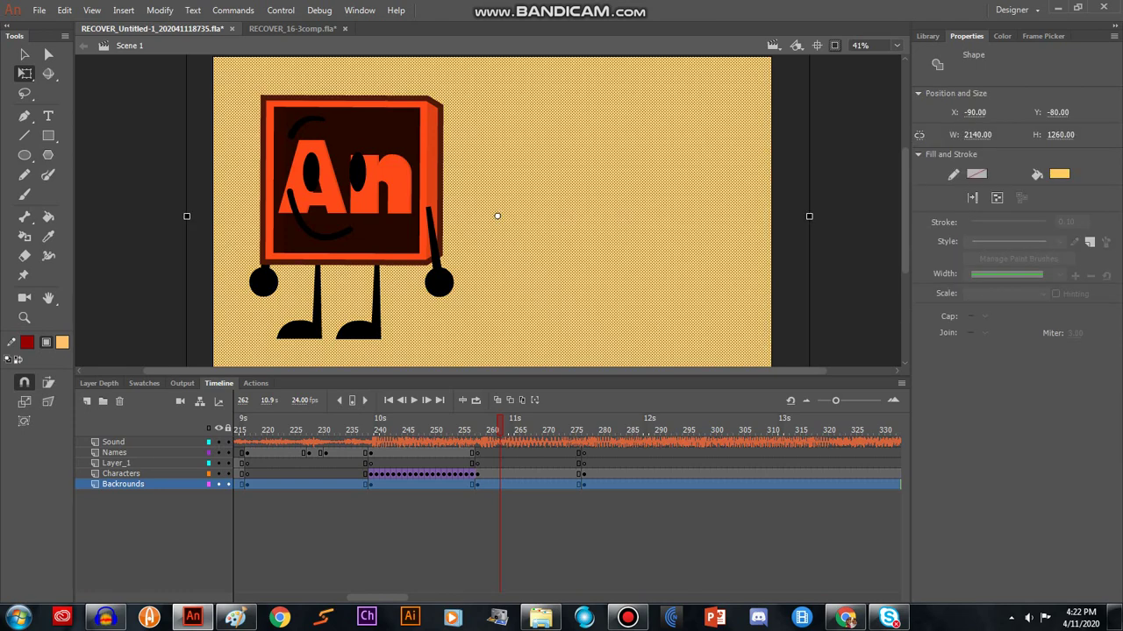
{"action": "left_click", "coordinate": [1059, 175]}
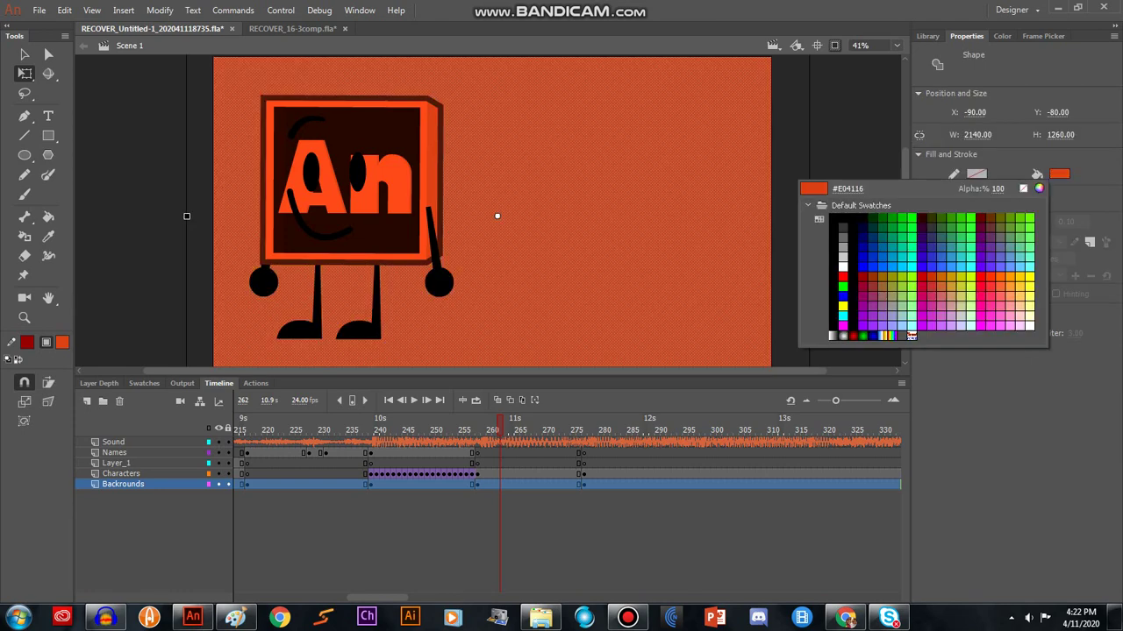
{"action": "left_click", "coordinate": [424, 180]}
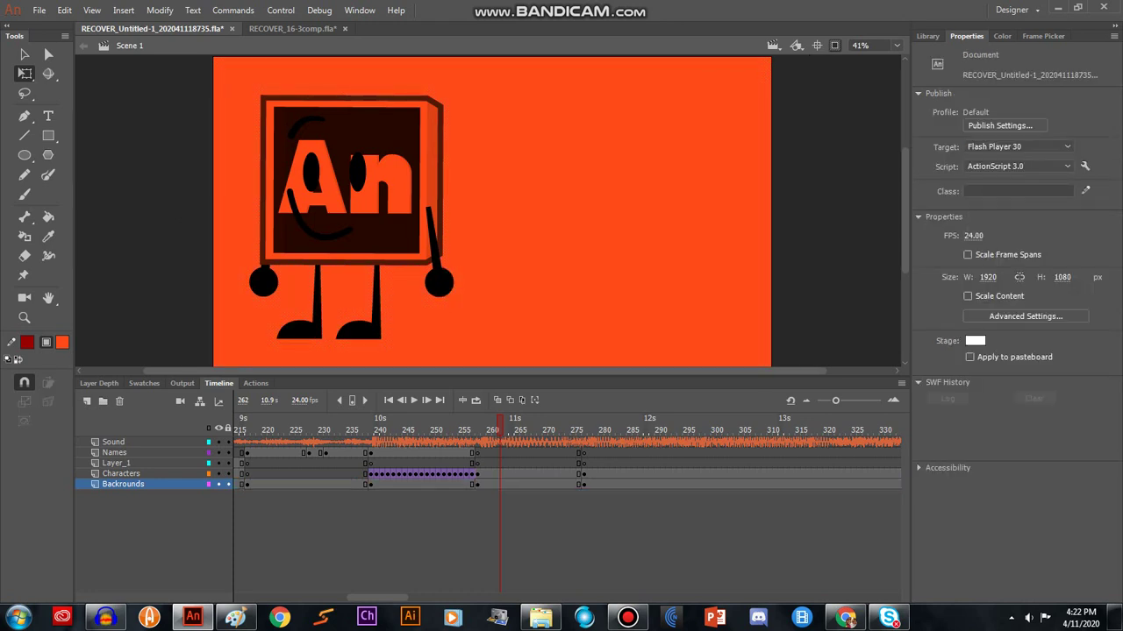
Lighten the background shape's fill to #FF5E33 by lowering its saturation to 80%.
{"action": "left_click", "coordinate": [1059, 173]}
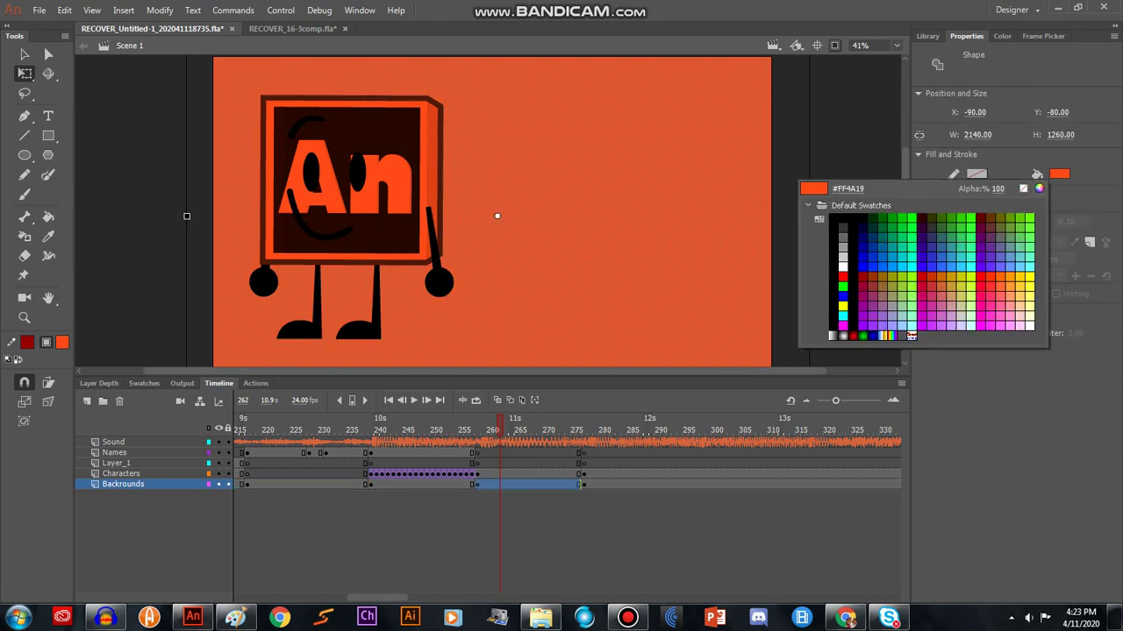
{"action": "left_click", "coordinate": [1059, 174]}
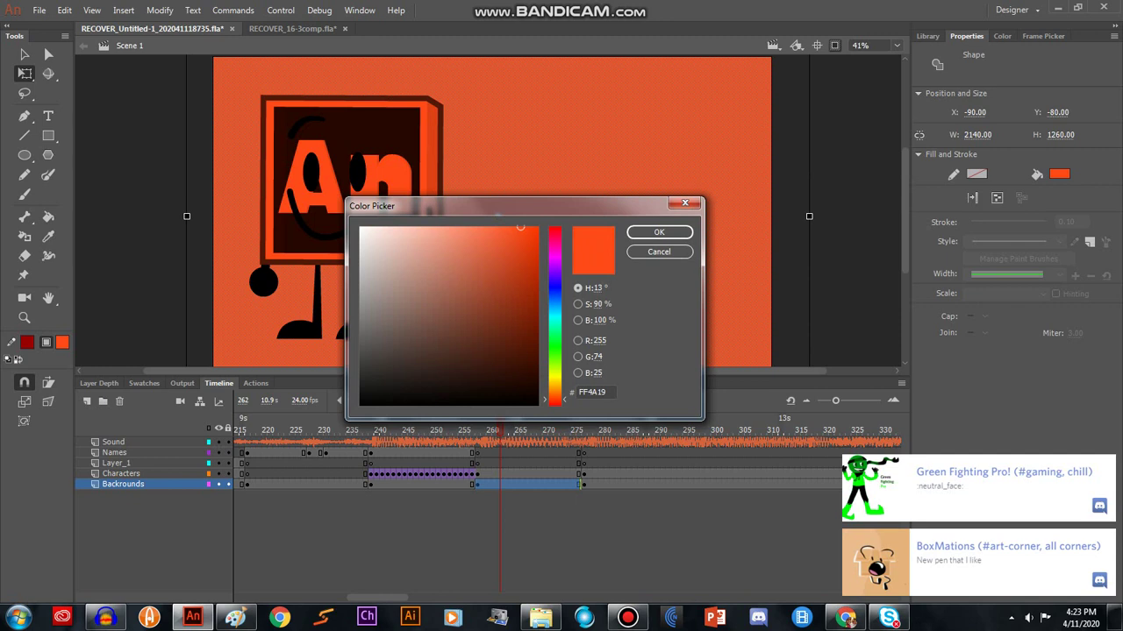
{"action": "mouse_move", "coordinate": [520, 227]}
{"action": "left_mouse_down"}
{"action": "mouse_move", "coordinate": [538, 227]}
{"action": "mouse_move", "coordinate": [502, 227]}
{"action": "left_mouse_up"}
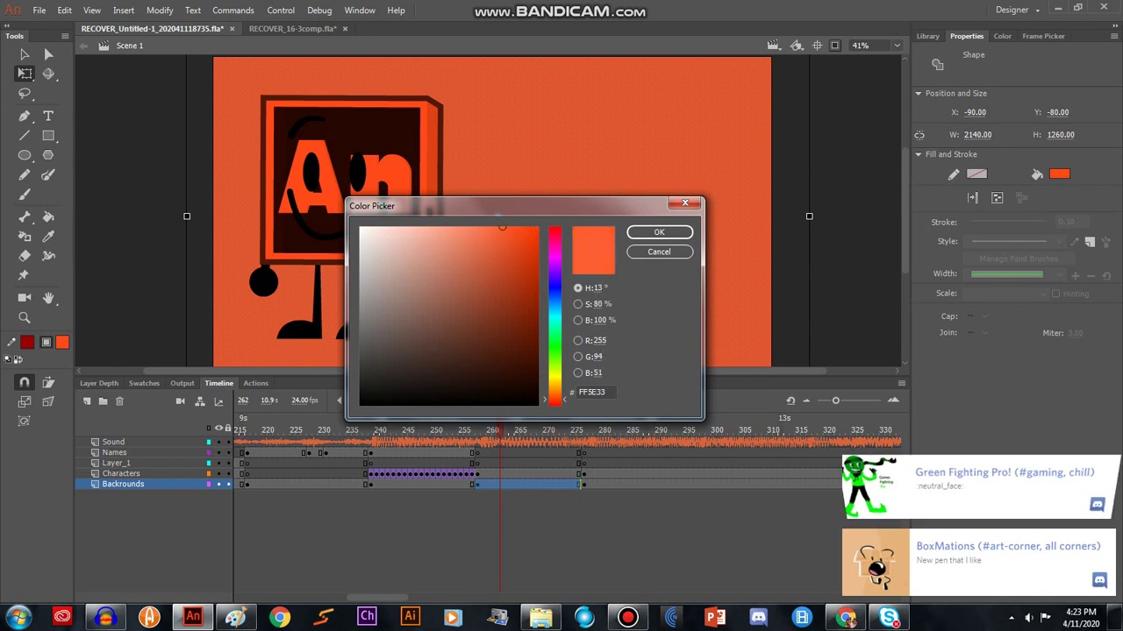
{"action": "left_click", "coordinate": [659, 232]}
{"action": "left_click", "coordinate": [842, 219]}
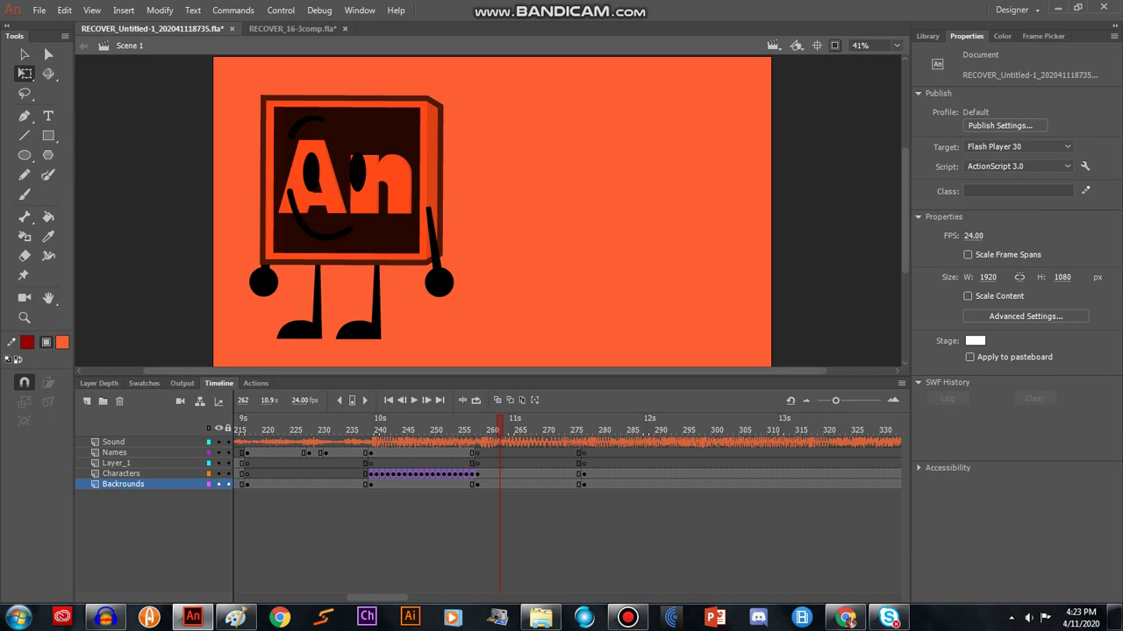
Review the timeline around frame 258 and look through the Object BOTO Rigs symbols in the library.
{"action": "left_click_drag", "start_coordinate": [500, 424], "coordinate": [561, 425]}
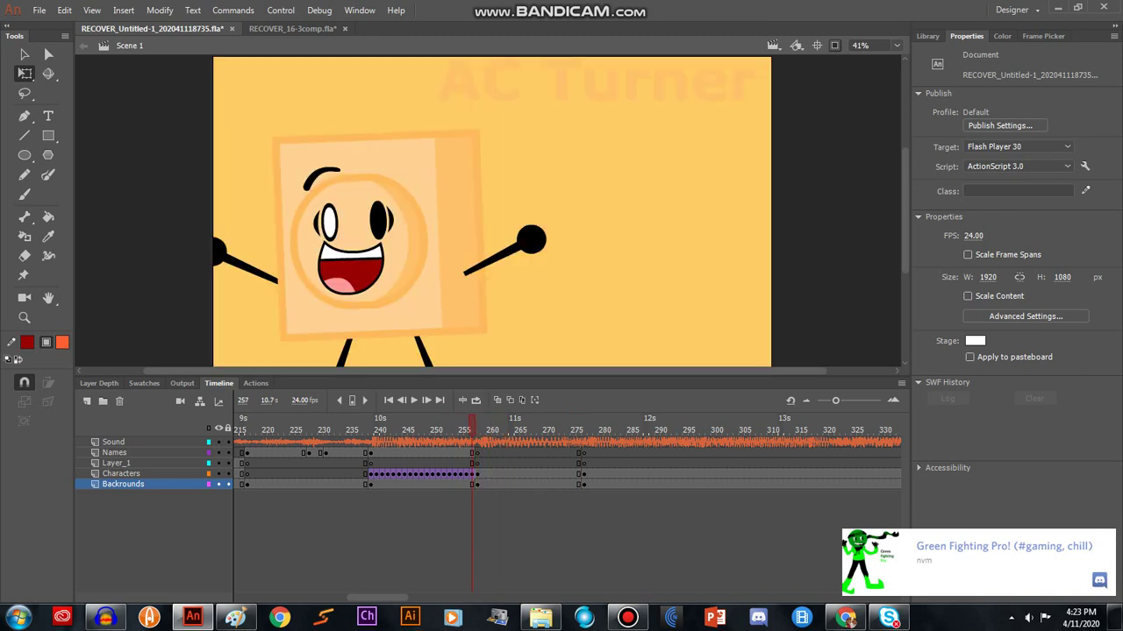
{"action": "left_click", "coordinate": [352, 193]}
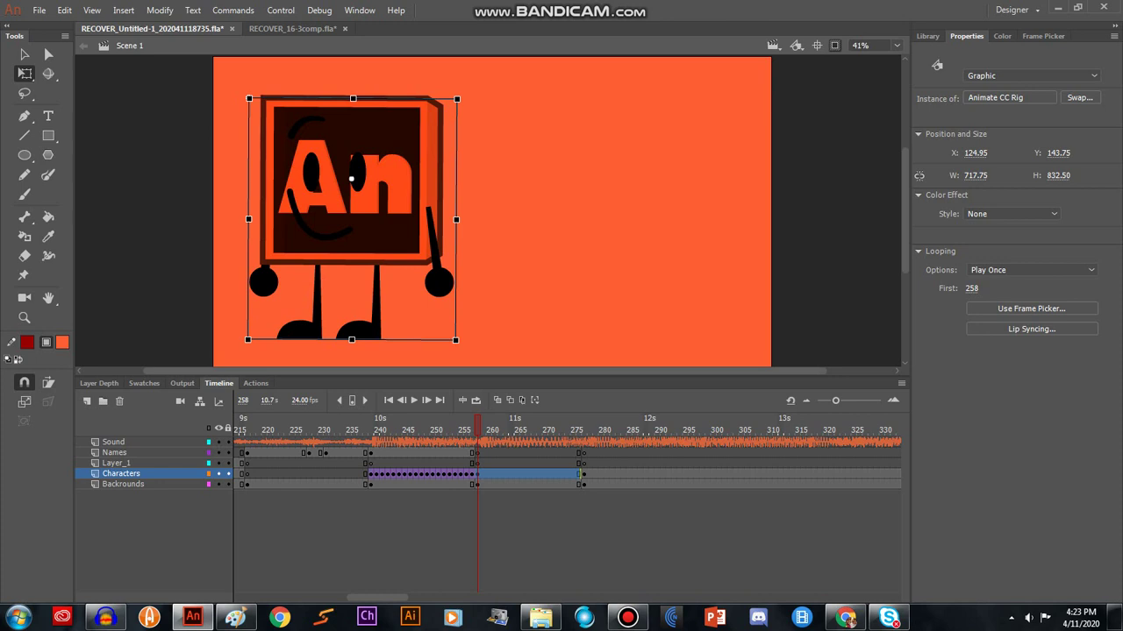
{"action": "left_click", "coordinate": [927, 36]}
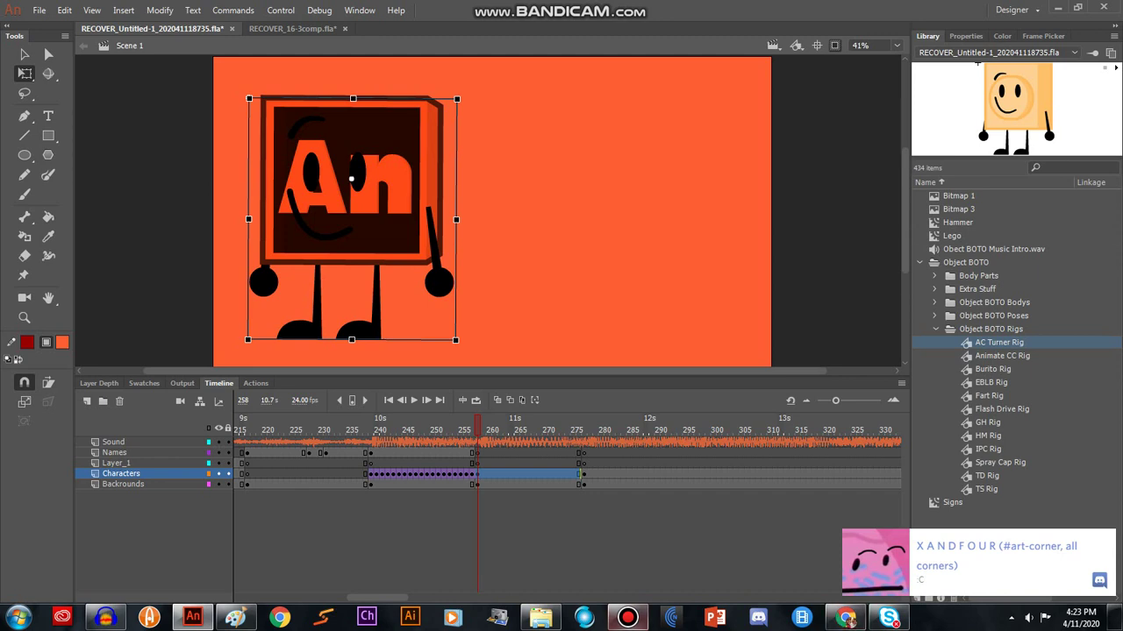
{"action": "left_click", "coordinate": [628, 617]}
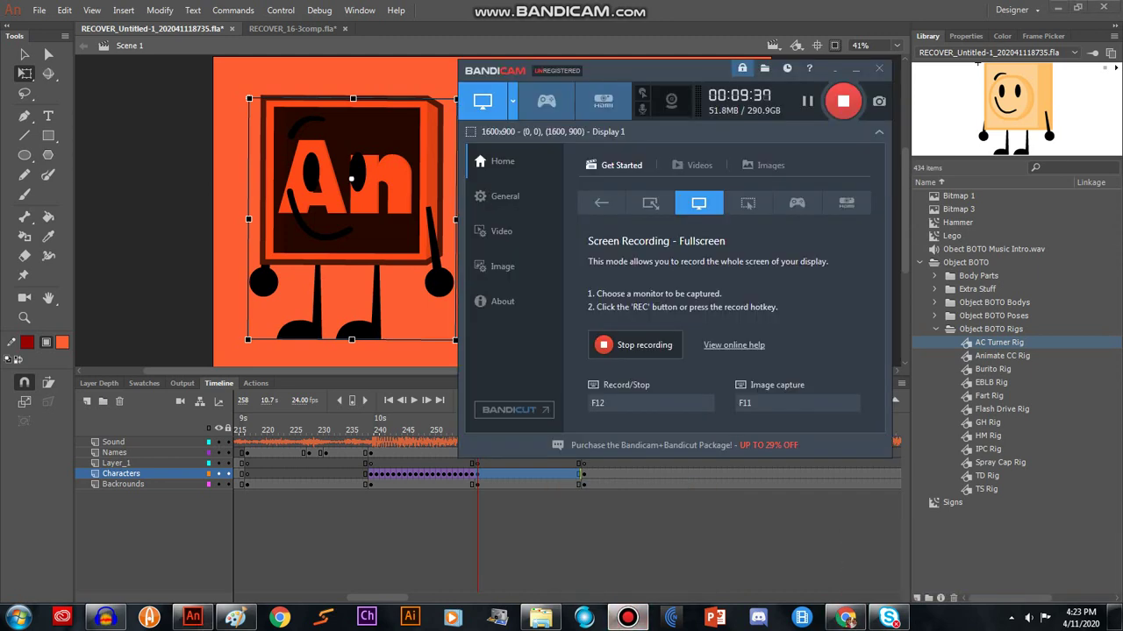
{"action": "left_click", "coordinate": [147, 231]}
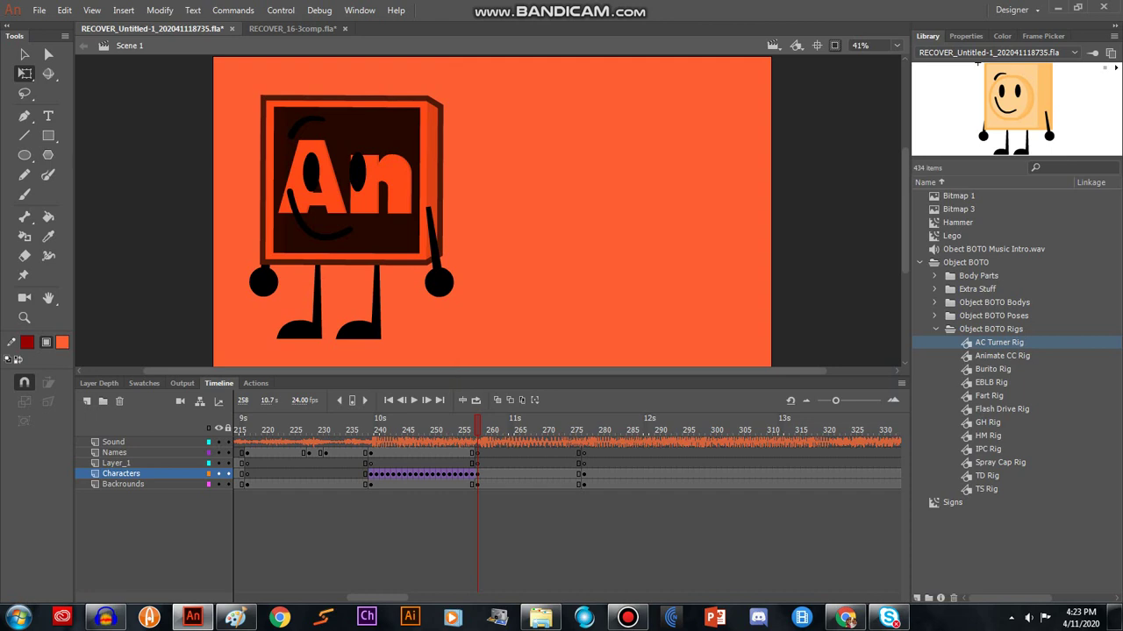
{"action": "key", "text": "Down"}
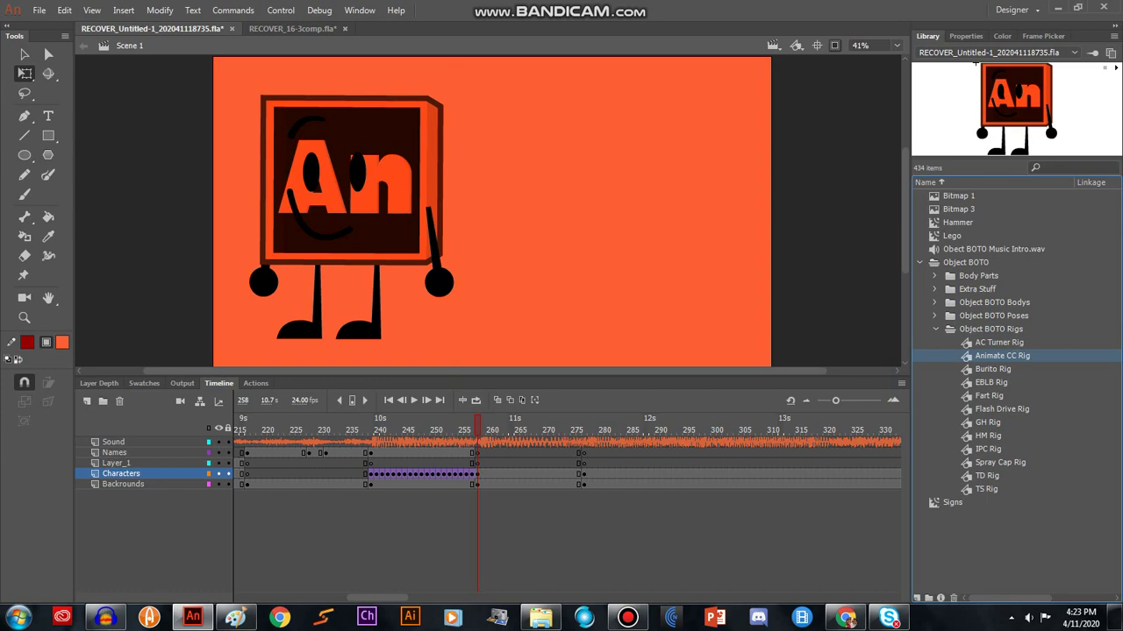
{"action": "key", "text": "Down"}
{"action": "key", "text": "Down"}
{"action": "key", "text": "Up"}
{"action": "key", "text": "Up"}
{"action": "key", "text": "Up"}
{"action": "key", "text": "Up"}
{"action": "key", "text": "Up"}
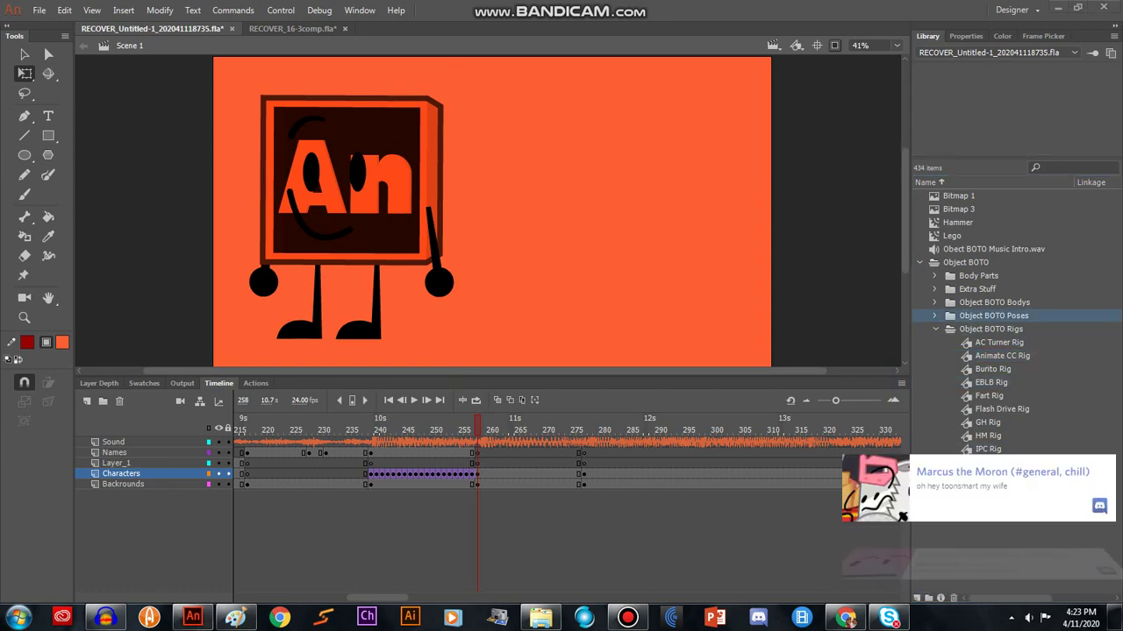
{"action": "left_click", "coordinate": [1009, 561]}
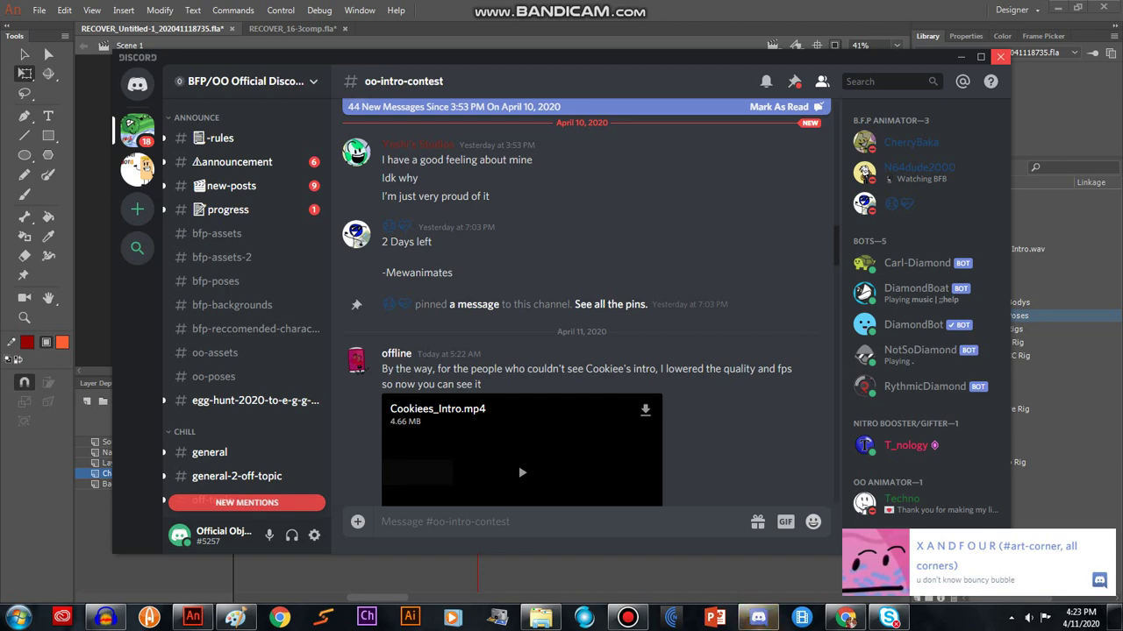
{"action": "key", "text": "alt+Tab"}
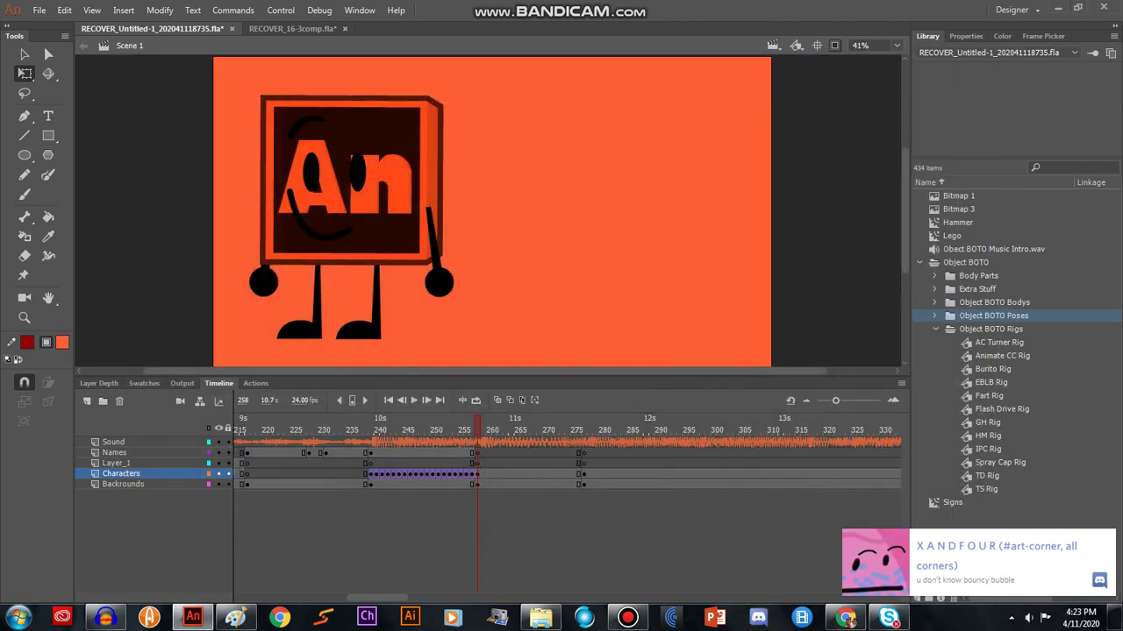
Open the Animate CC Rig at frame 258 for editing and go to the part of its timeline beyond frame 400.
{"action": "left_click", "coordinate": [351, 179]}
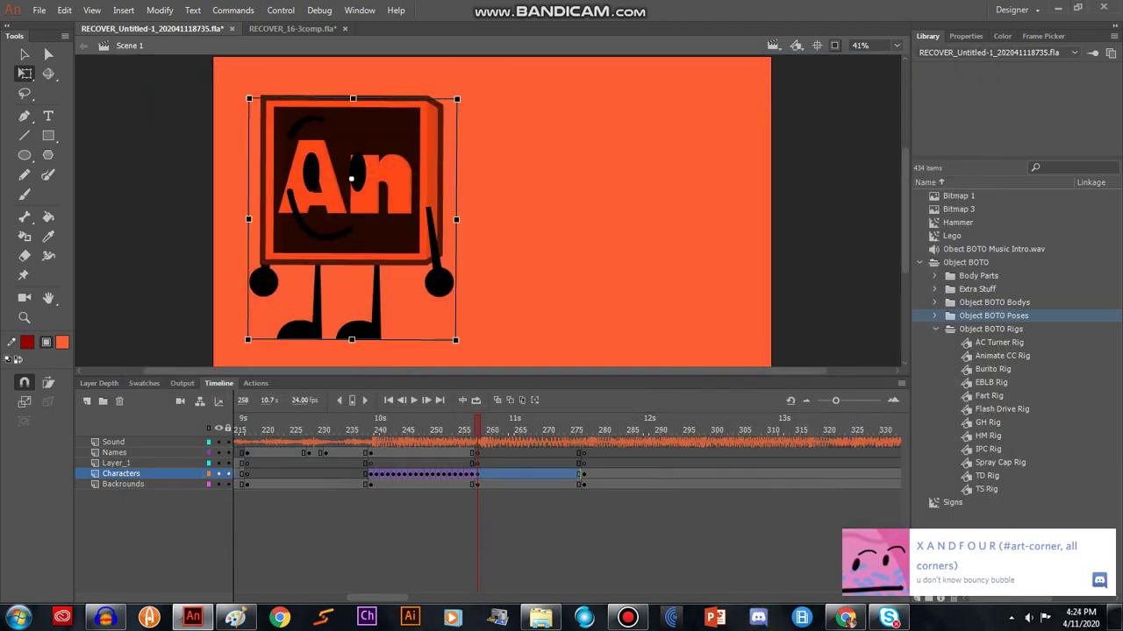
{"action": "double_click", "coordinate": [351, 179]}
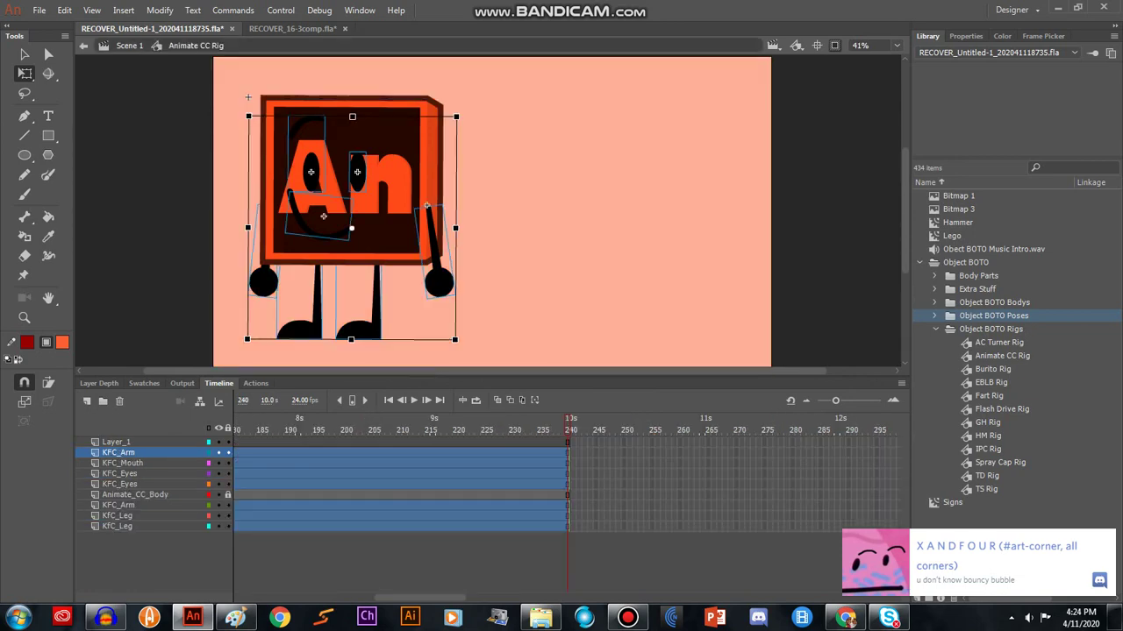
{"action": "left_click", "coordinate": [526, 264]}
{"action": "left_click_drag", "start_coordinate": [420, 599], "coordinate": [588, 598]}
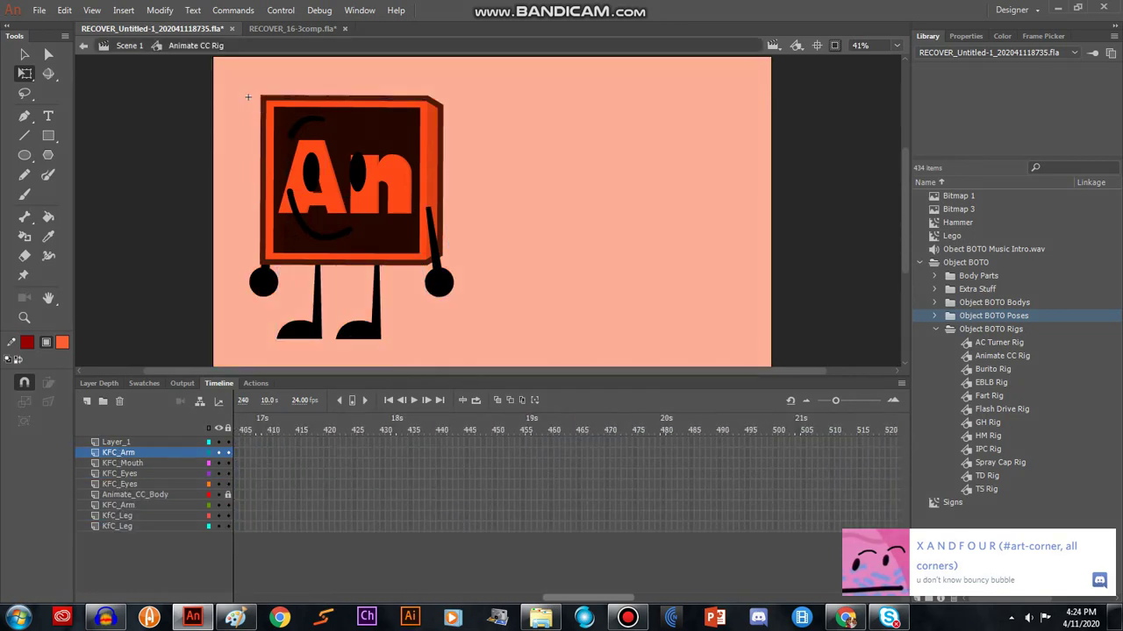